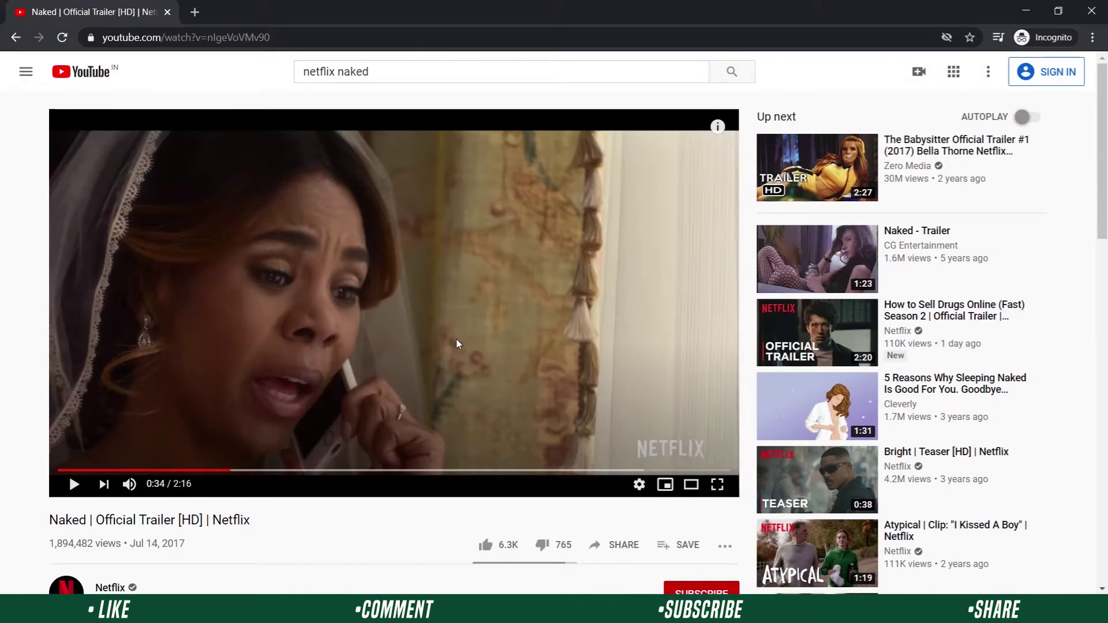
Resume the Naked official trailer and play it in full screen
left_click(456, 341)
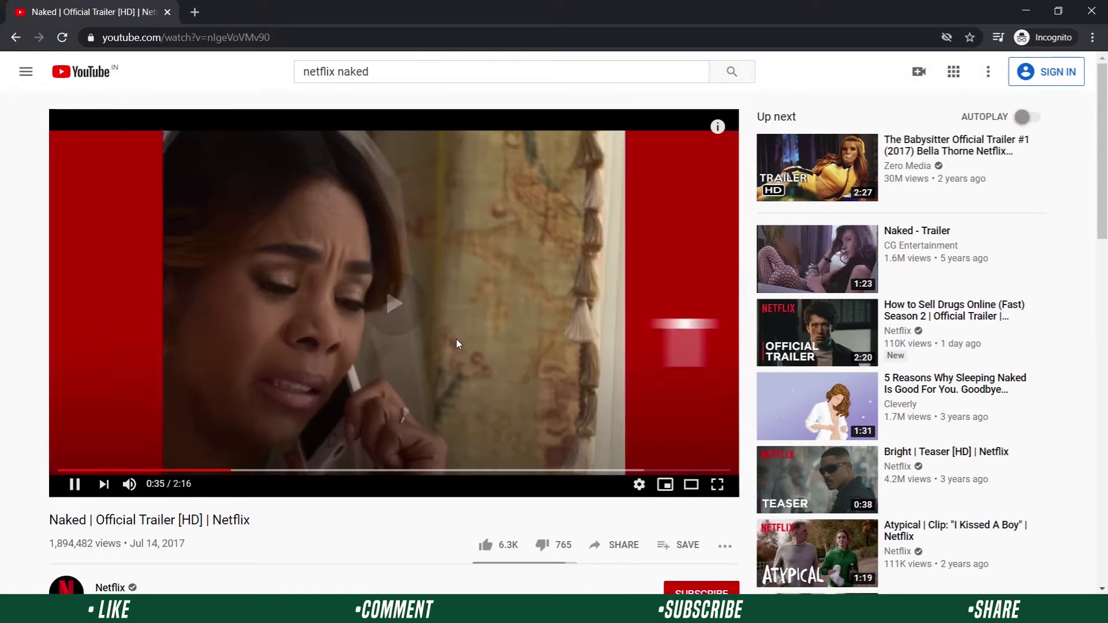
left_click(717, 485)
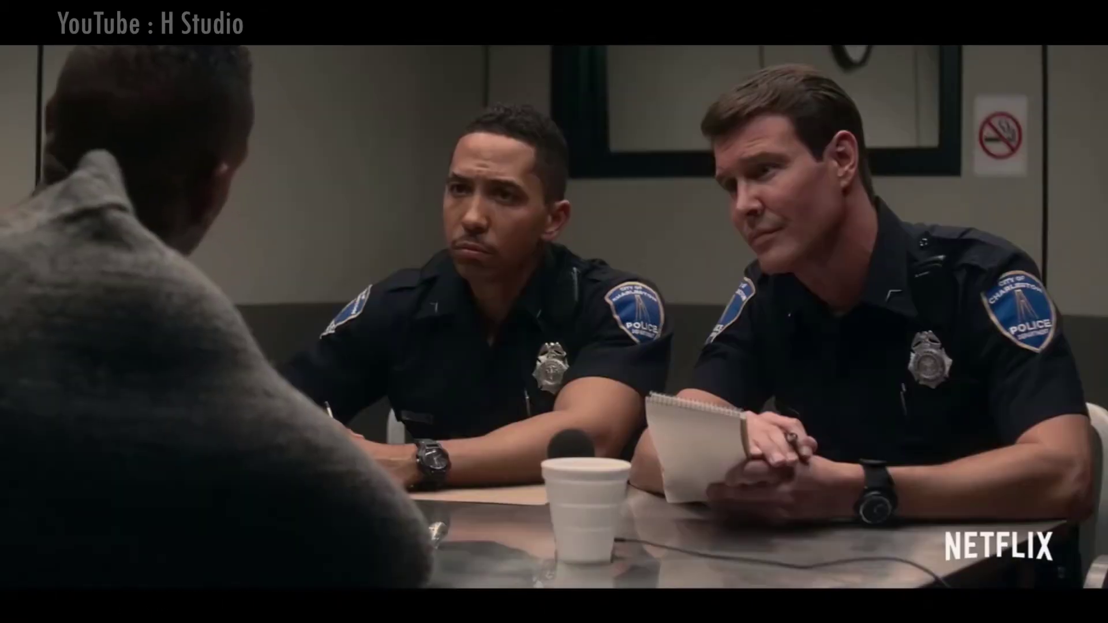
Skip the full-screen trailer forward a few seconds to the A NETFLIX FILM card
key("Right")
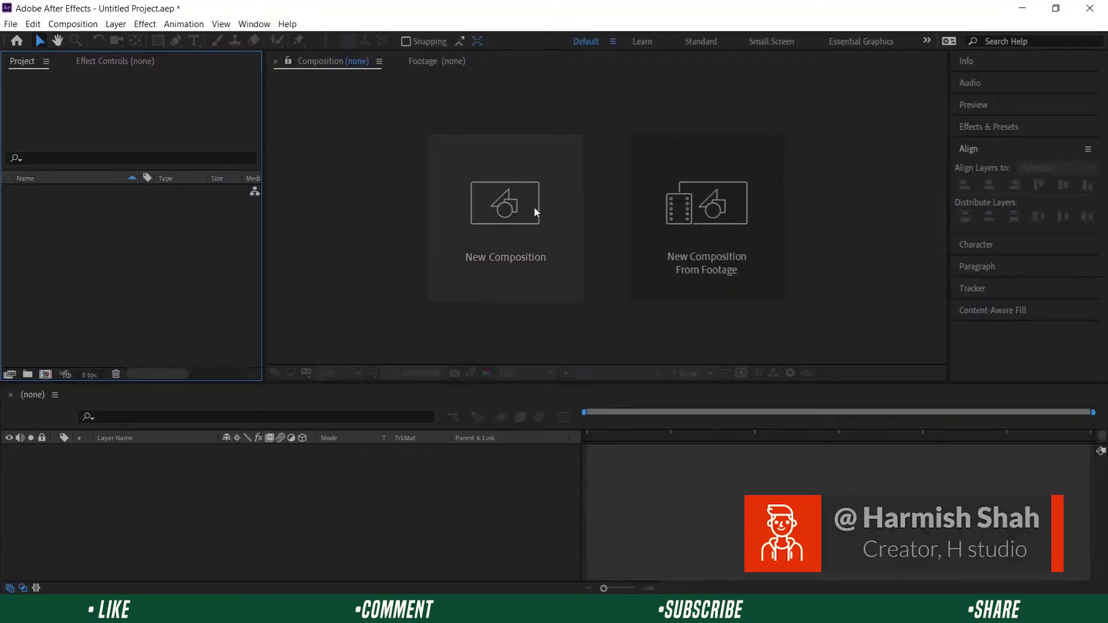
Create Comp 1 at 1920×1080, 30 fps with locked aspect ratio, and import Bell.mp3
left_click(535, 212)
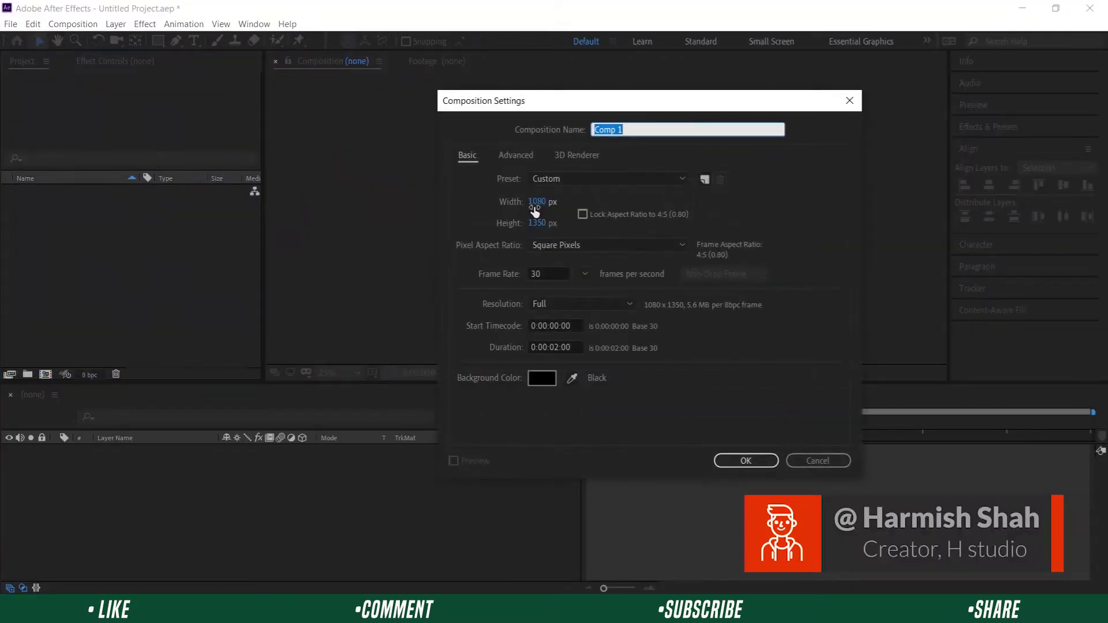
left_click(536, 207)
type("1920")
key("Tab")
type("1")
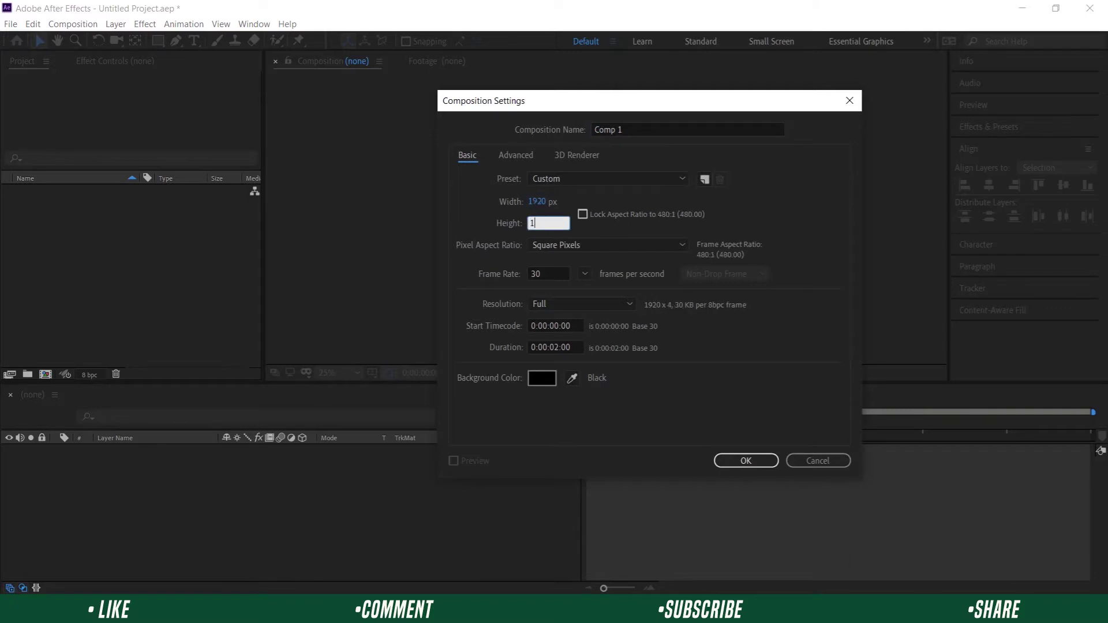
type("080")
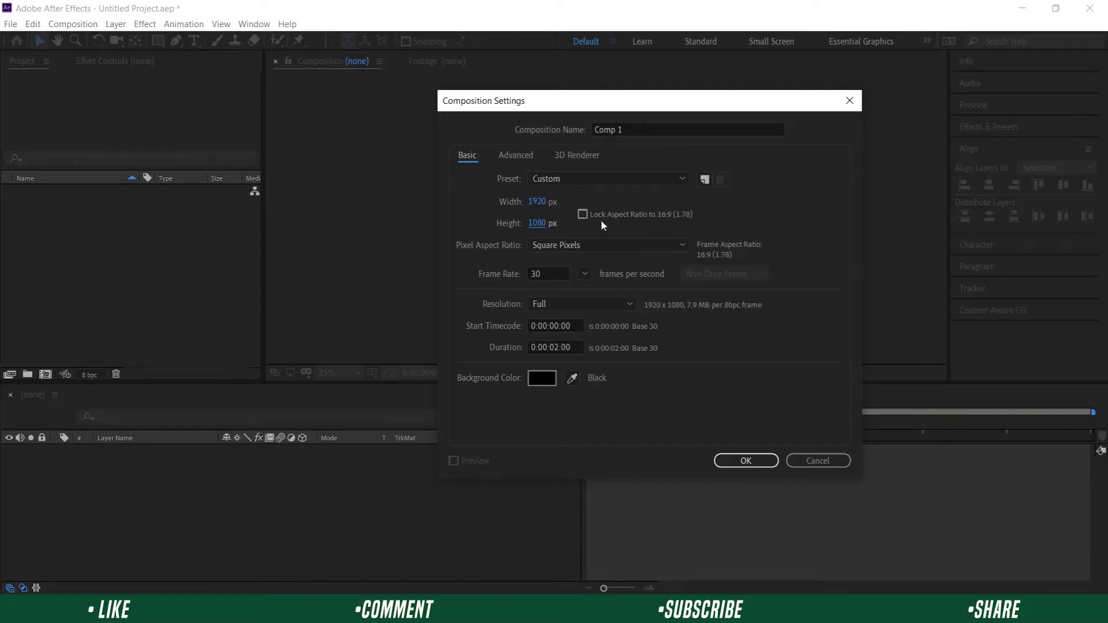
left_click(598, 213)
left_click(524, 273)
left_click(731, 460)
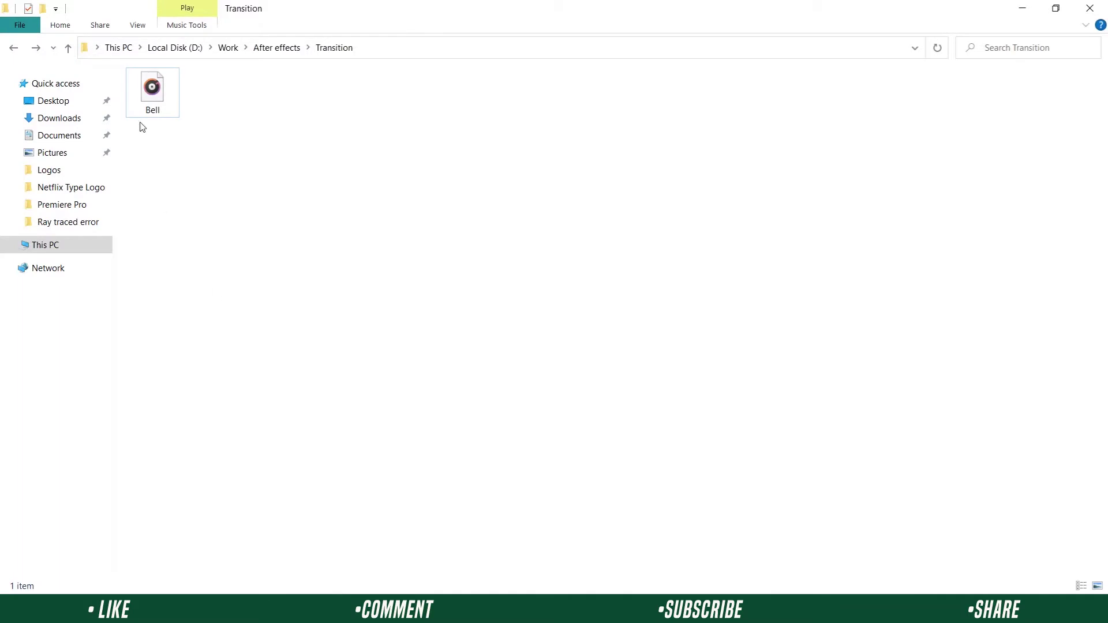
mouse_move(149, 88)
left_mouse_down()
mouse_move(504, 578)
mouse_move(60, 282)
left_mouse_up()
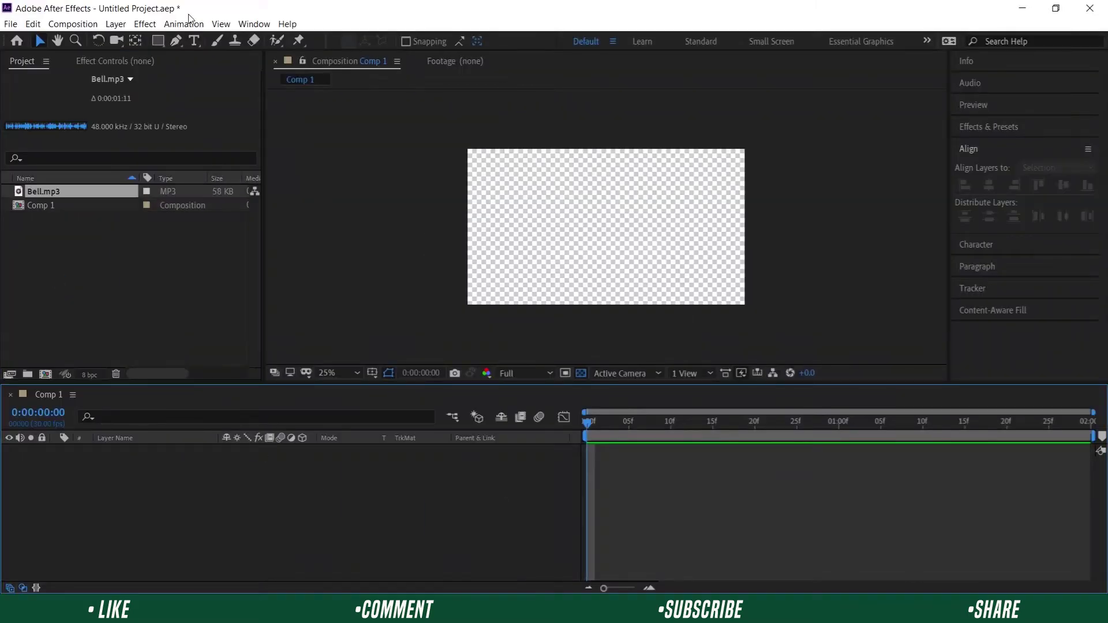
Add a full-composition rectangle layer with a blue 486998 fill
double_click(162, 43)
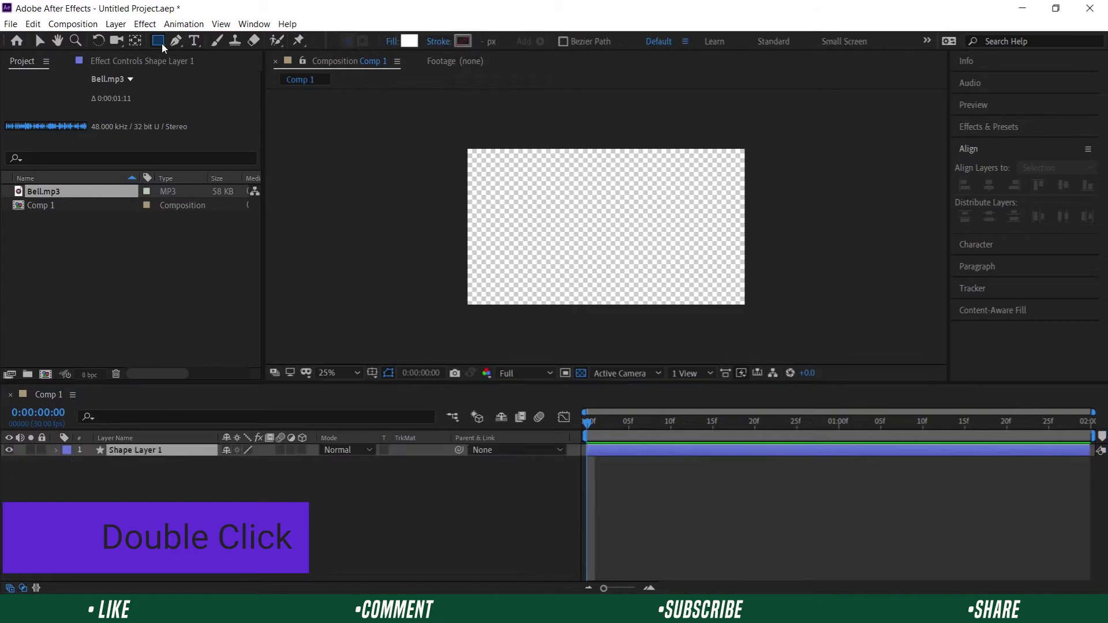
left_click(519, 42)
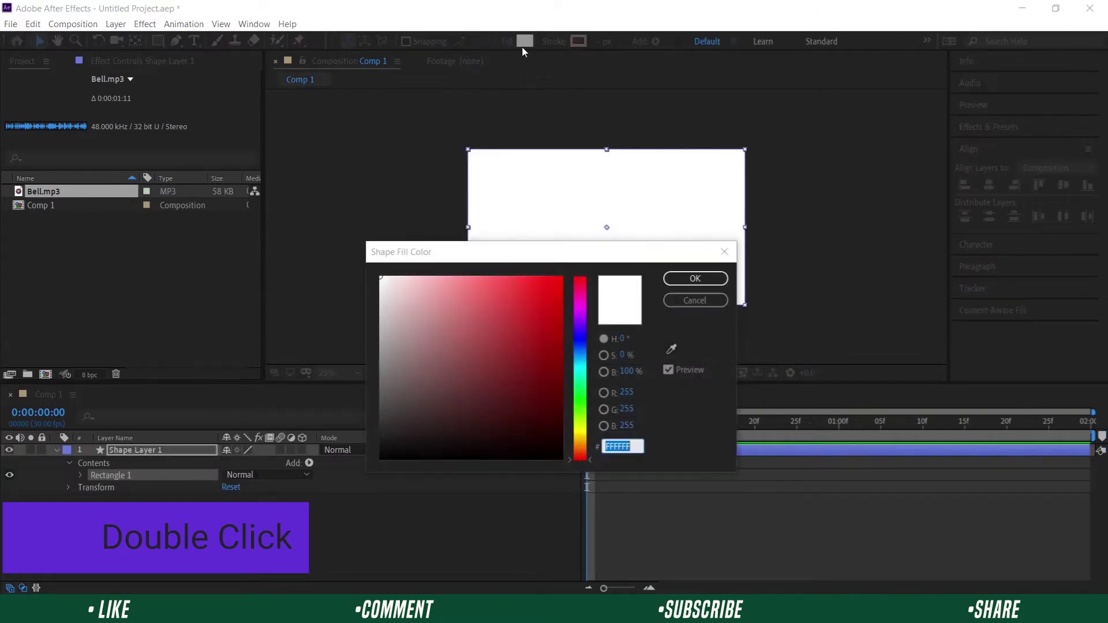
left_click(477, 348)
left_click(582, 356)
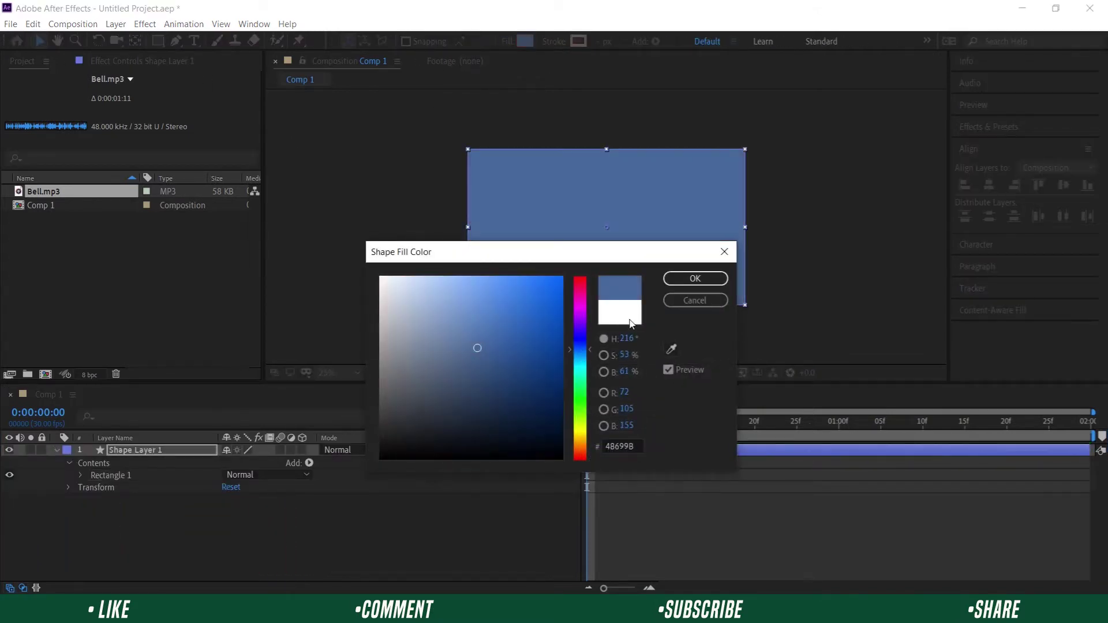
left_click(695, 278)
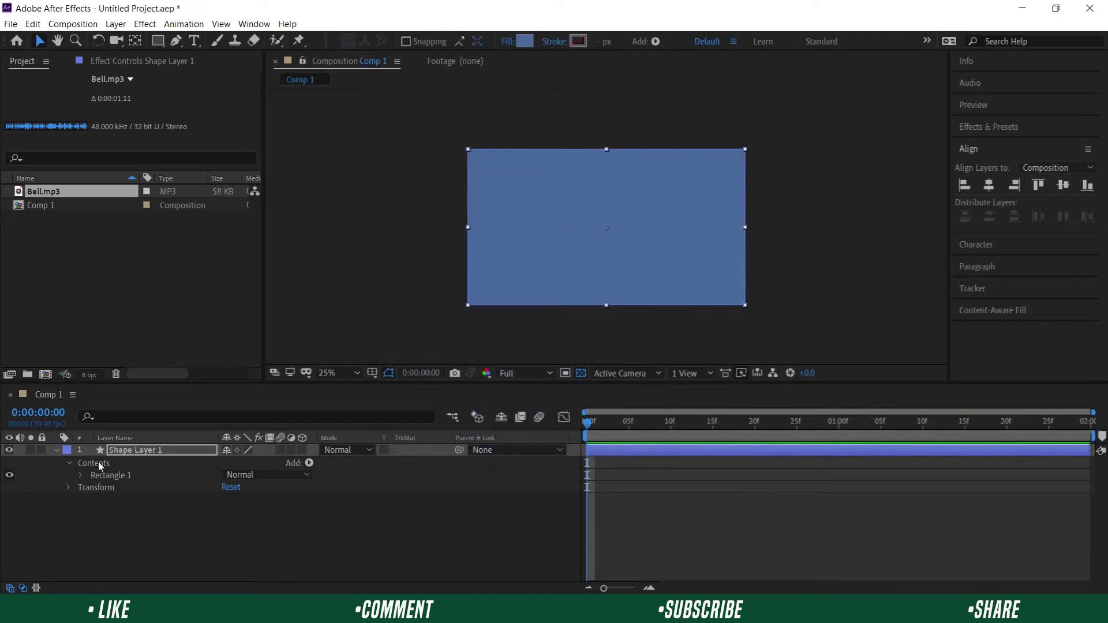
Name the rectangle layer Left Side, then duplicate it as Right Side
left_click(56, 450)
key("Return")
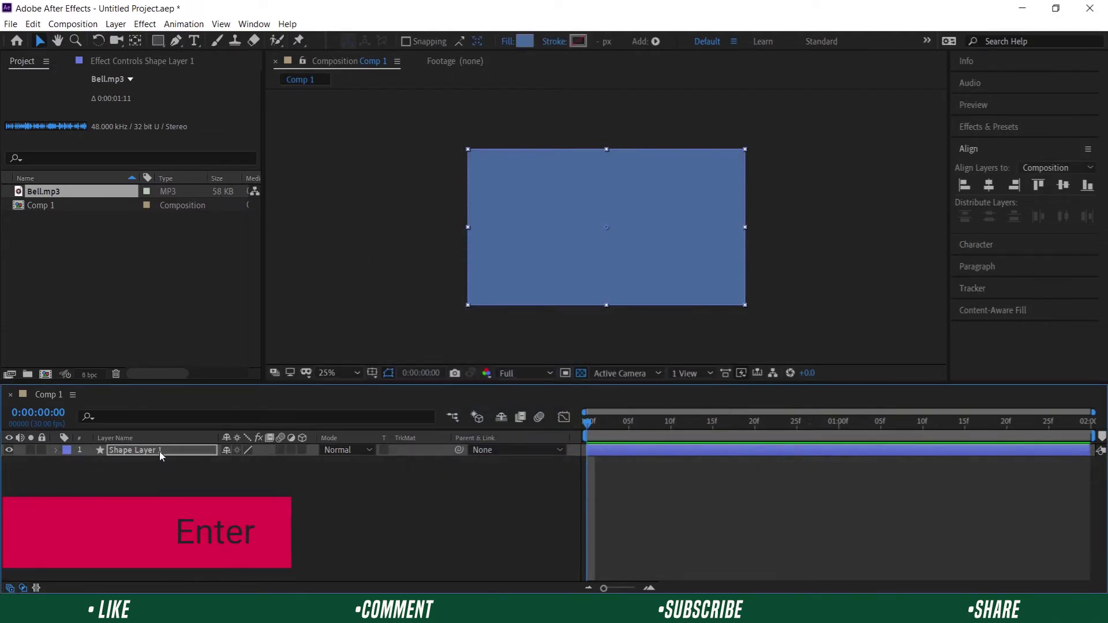
type("Left Side")
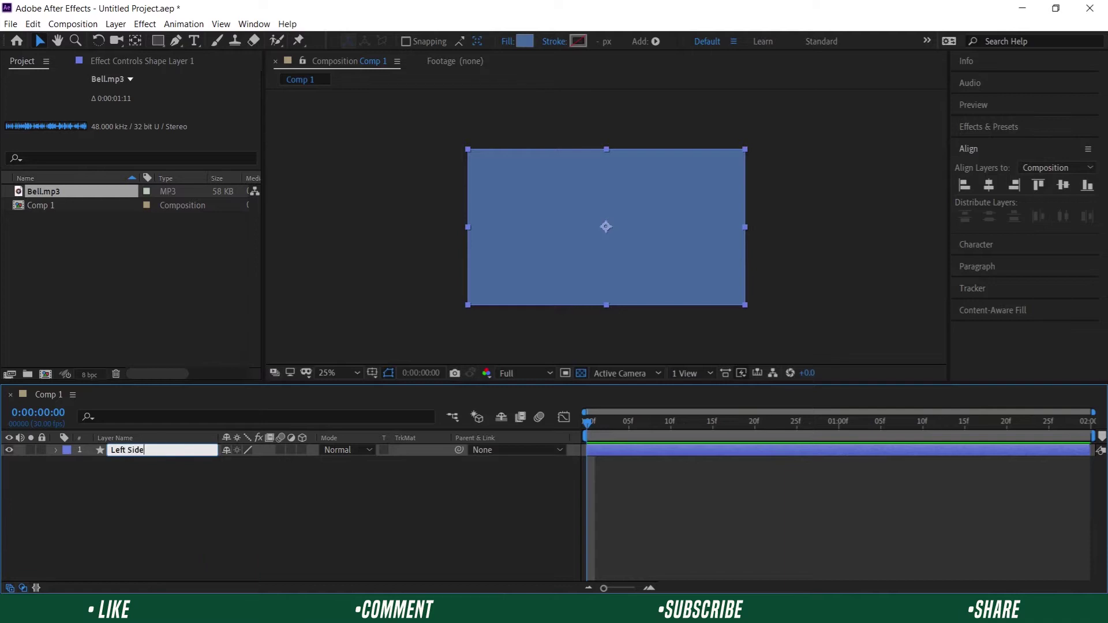
key("Return")
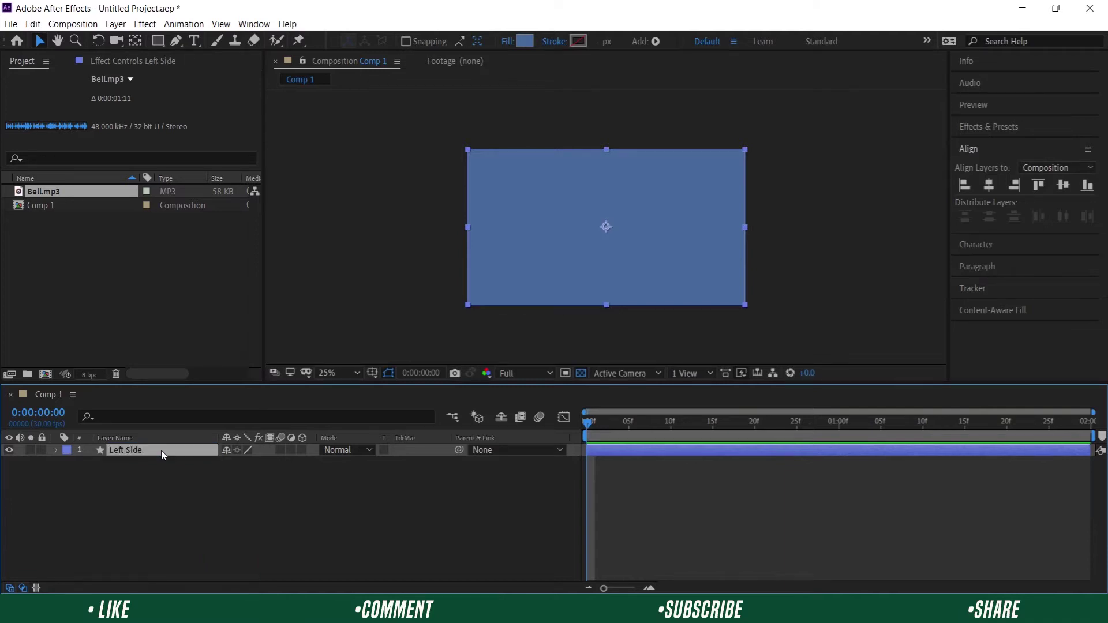
key("ctrl+d")
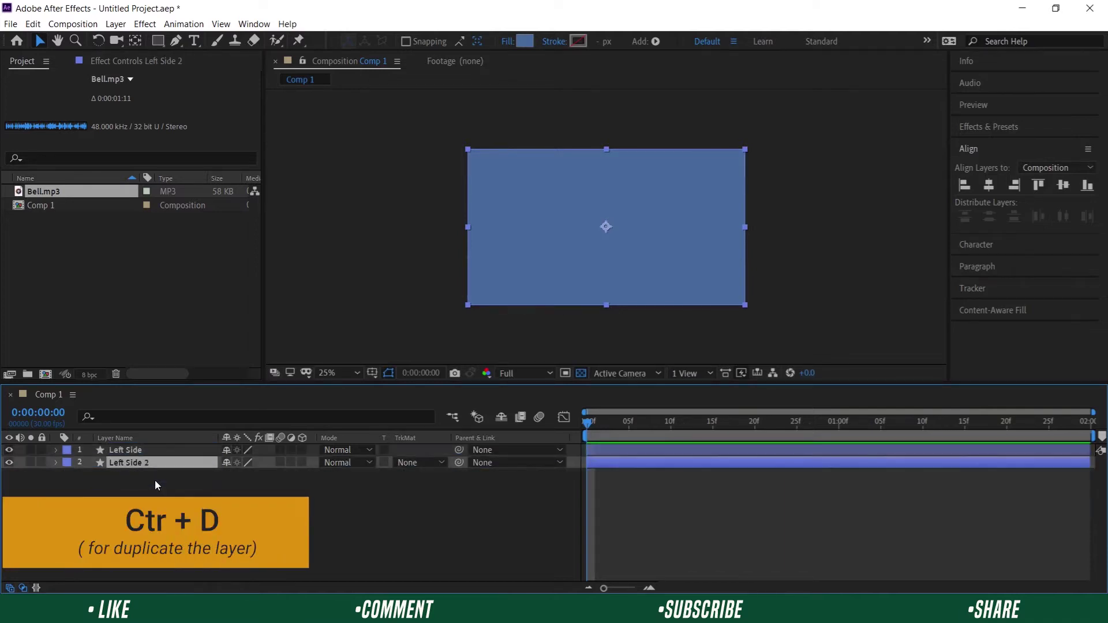
key("Return")
type("Righ")
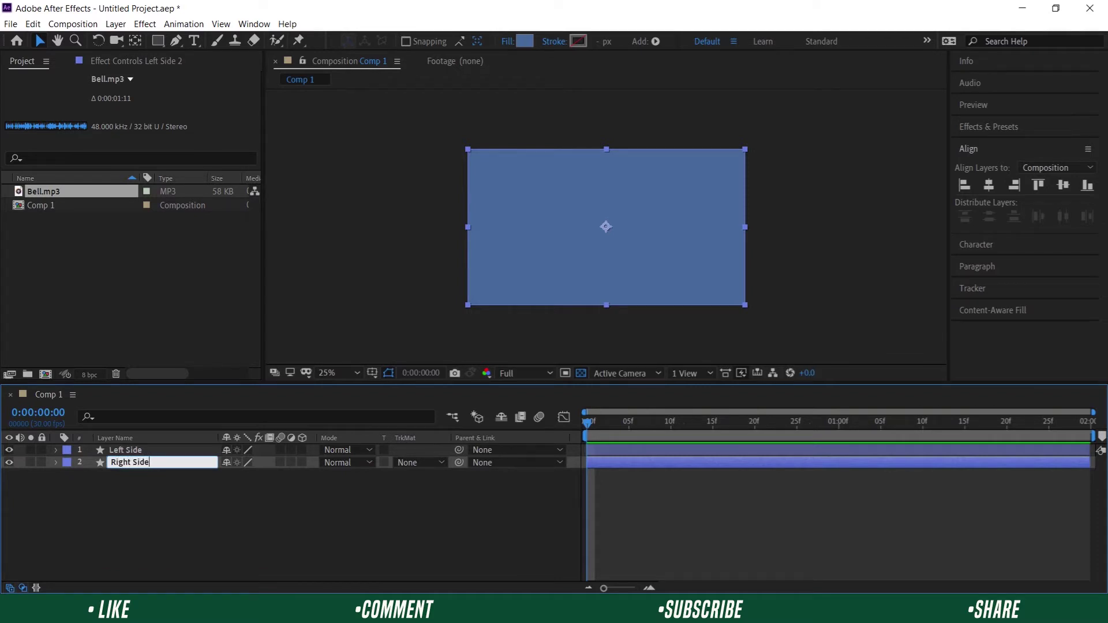
key("Return")
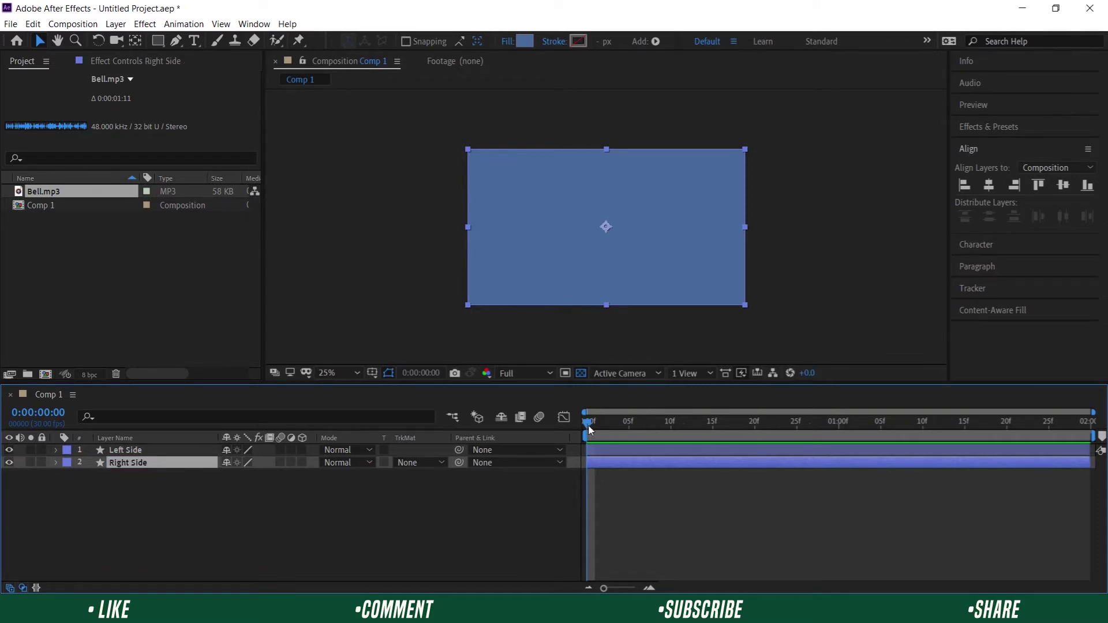
At 1:10, show both layers' Position and separate it into X and Y
left_click_drag(589, 430, 922, 427)
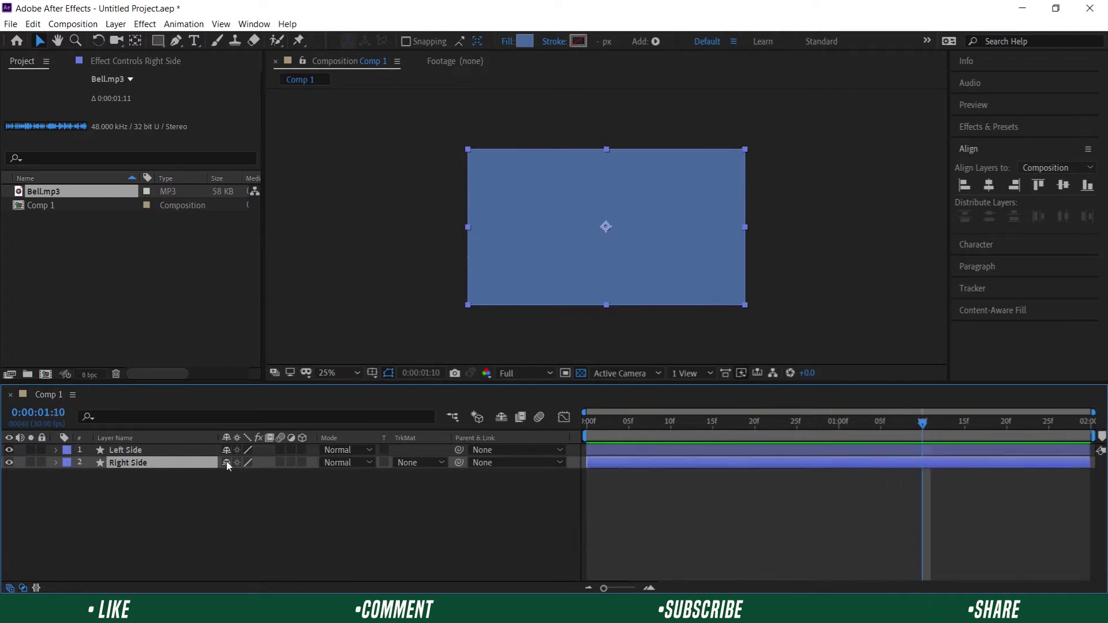
left_click(196, 451, "shift")
key("p")
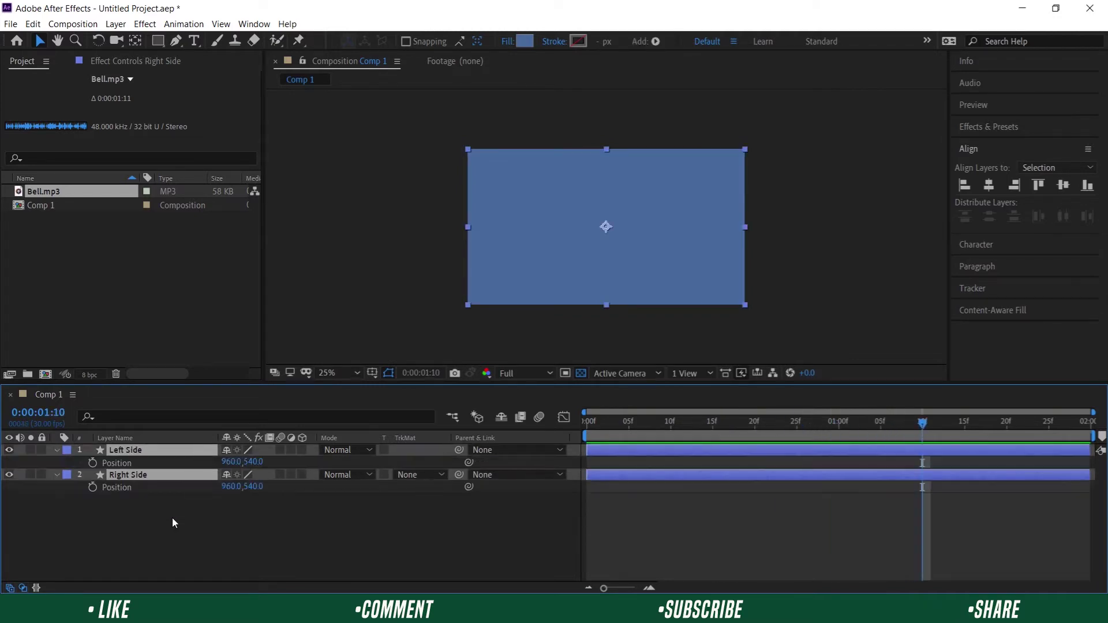
left_click(167, 476)
left_click(169, 463, "shift")
right_click(169, 464)
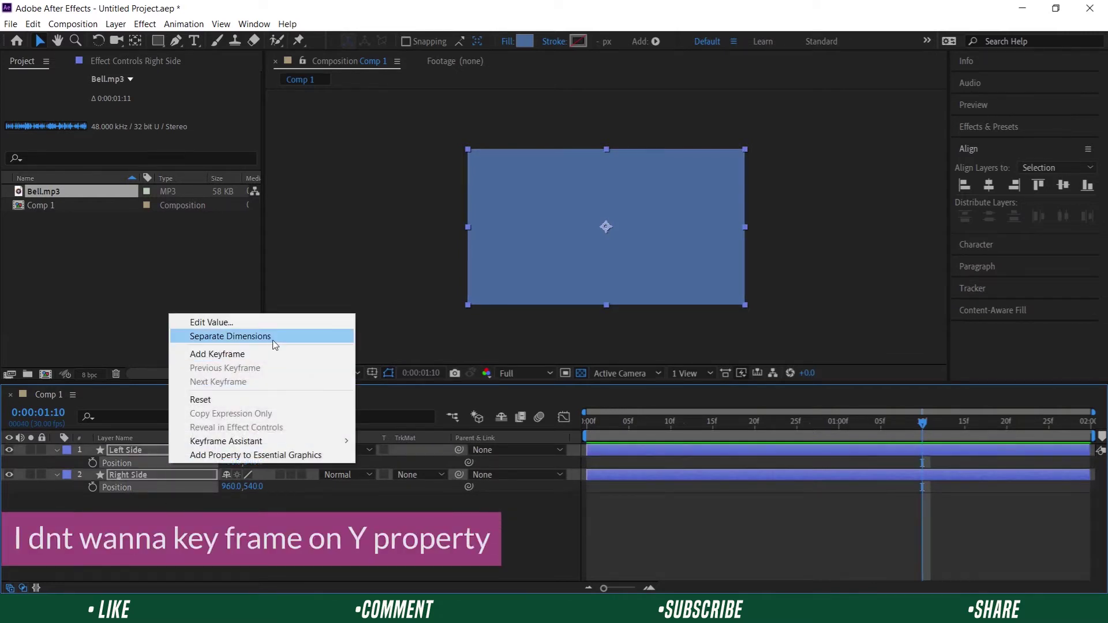
left_click(228, 338)
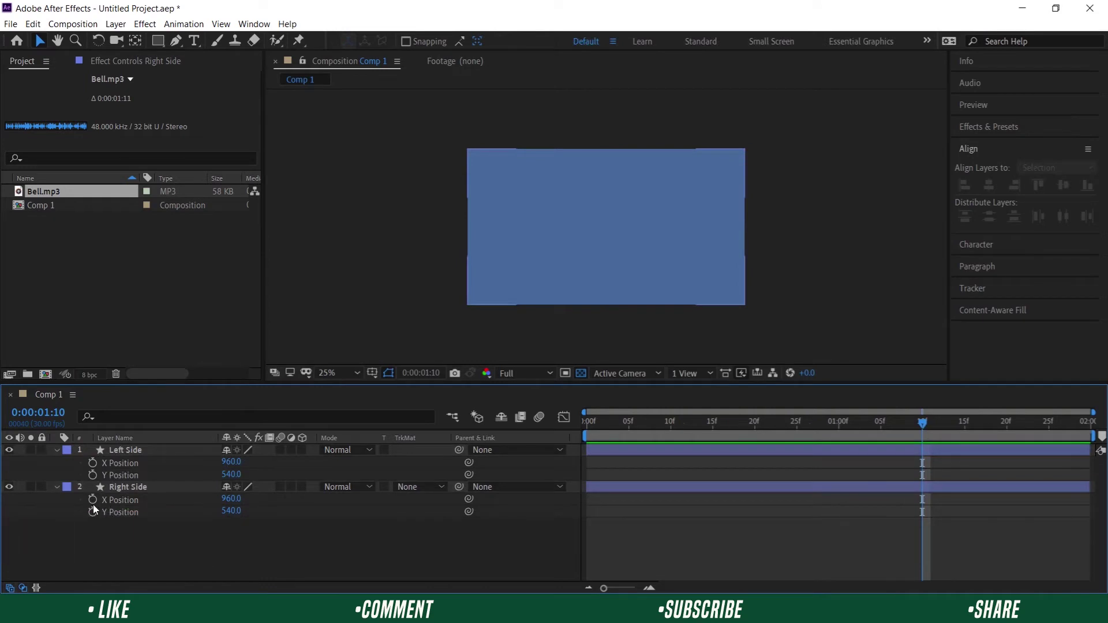
Set Right Side's X Position to 1920 and keyframe it
left_click(173, 499)
left_click_drag(634, 272, 770, 277)
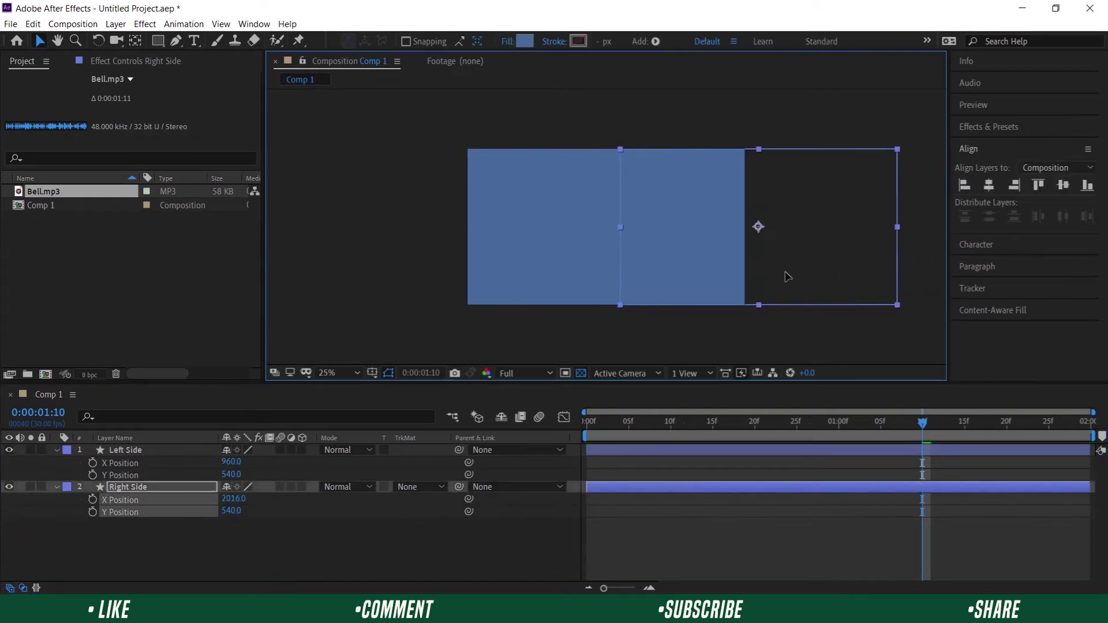
left_click(233, 499)
type("1920")
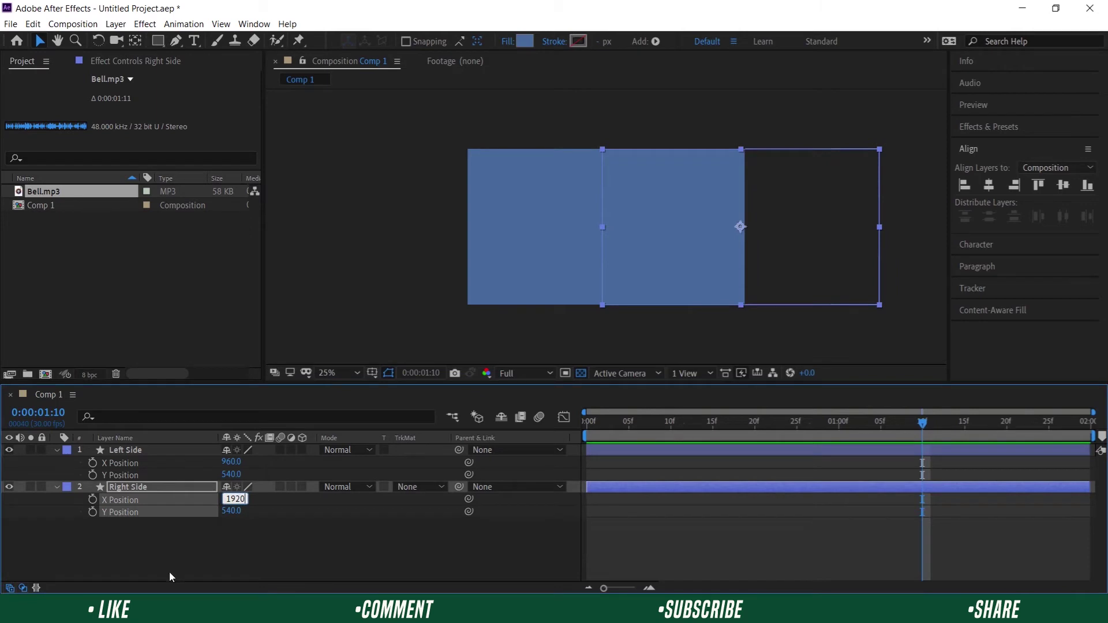
key("Return")
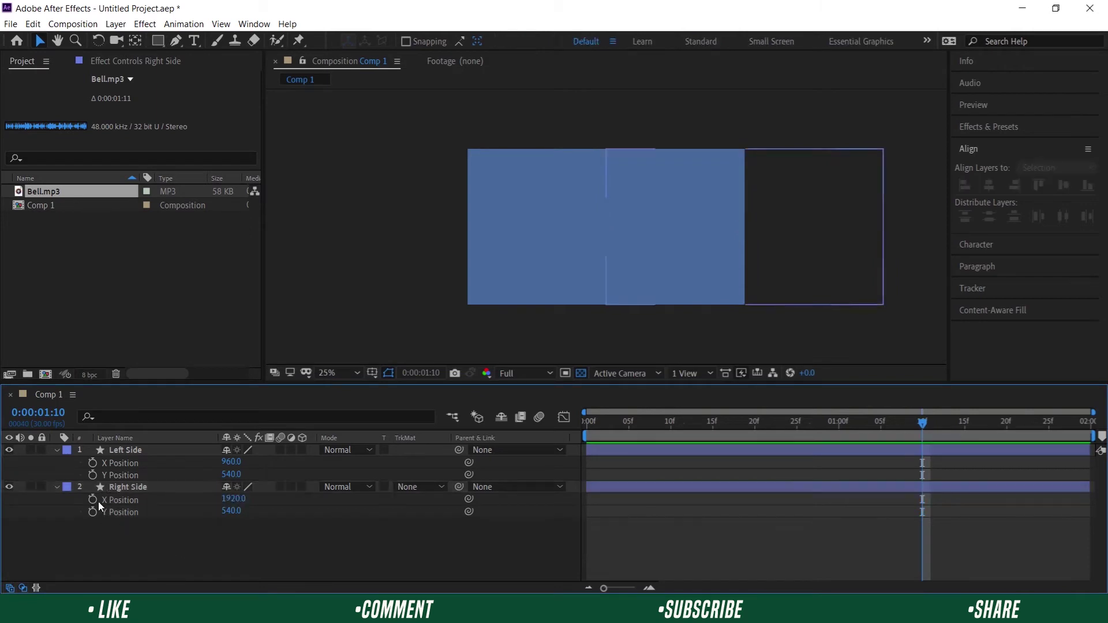
left_click(94, 500)
Set Left Side's X Position to 0, keyframe it, and select both layers
left_click(145, 467)
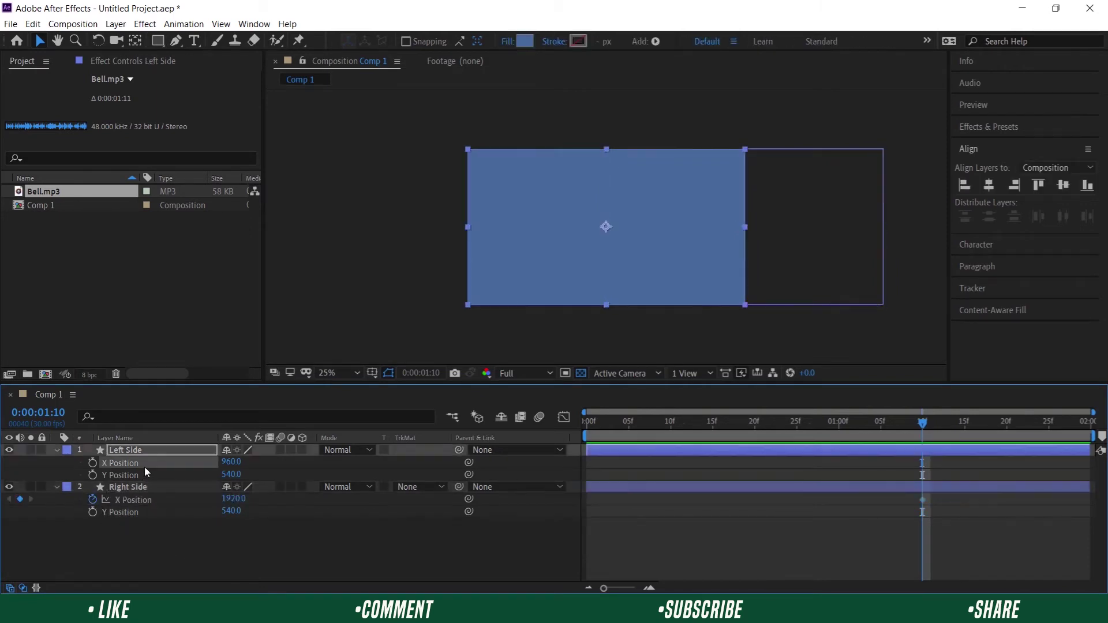
left_click_drag(577, 271, 427, 273)
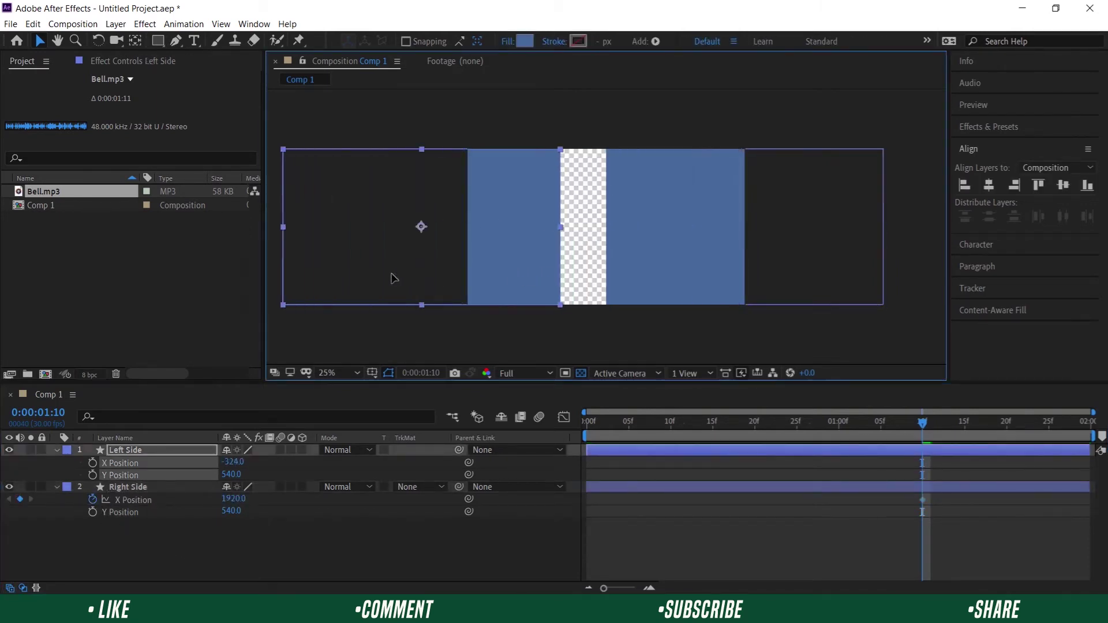
left_click(229, 462)
type("0")
key("Return")
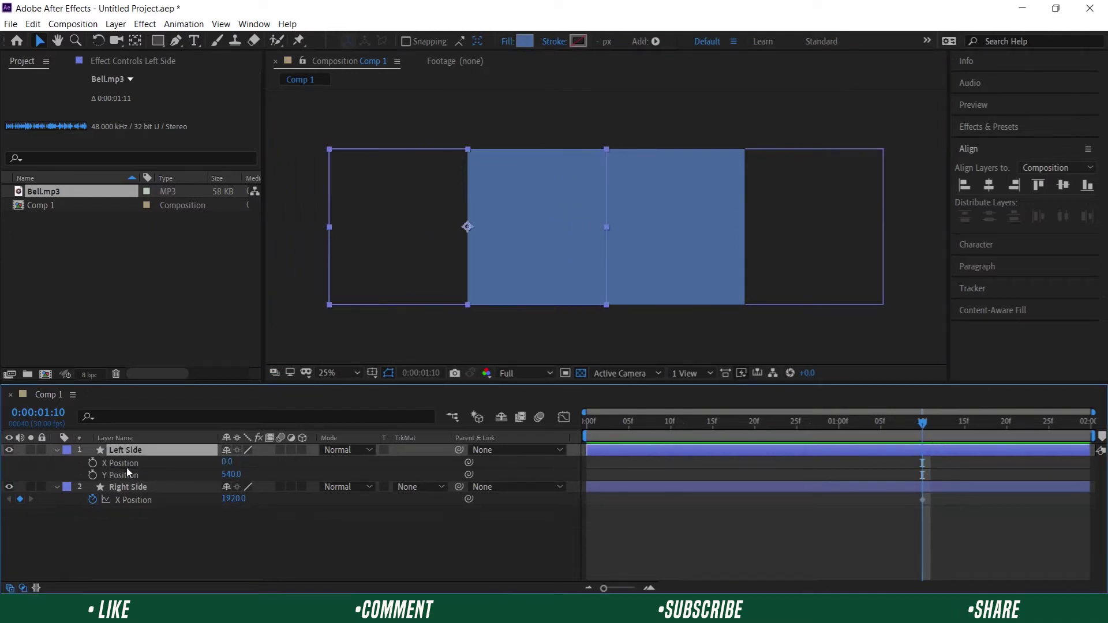
left_click(126, 467)
left_click(88, 464)
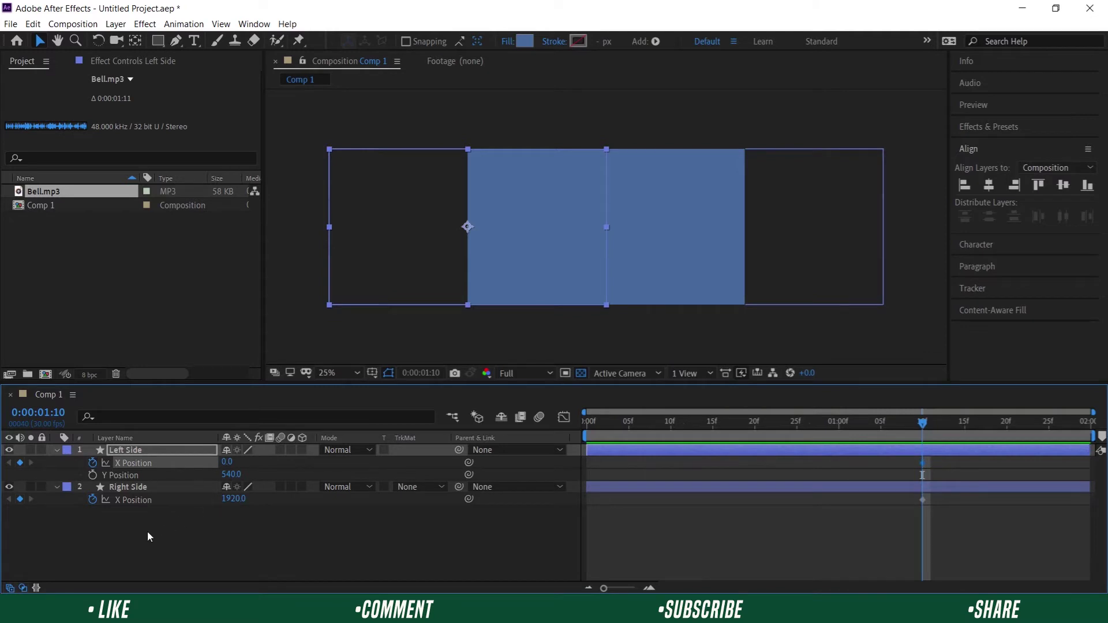
left_click(153, 487)
left_click(166, 450, "shift")
At 15f, move Left Side off-screen to X -973 and Right Side to X 2888
key("u")
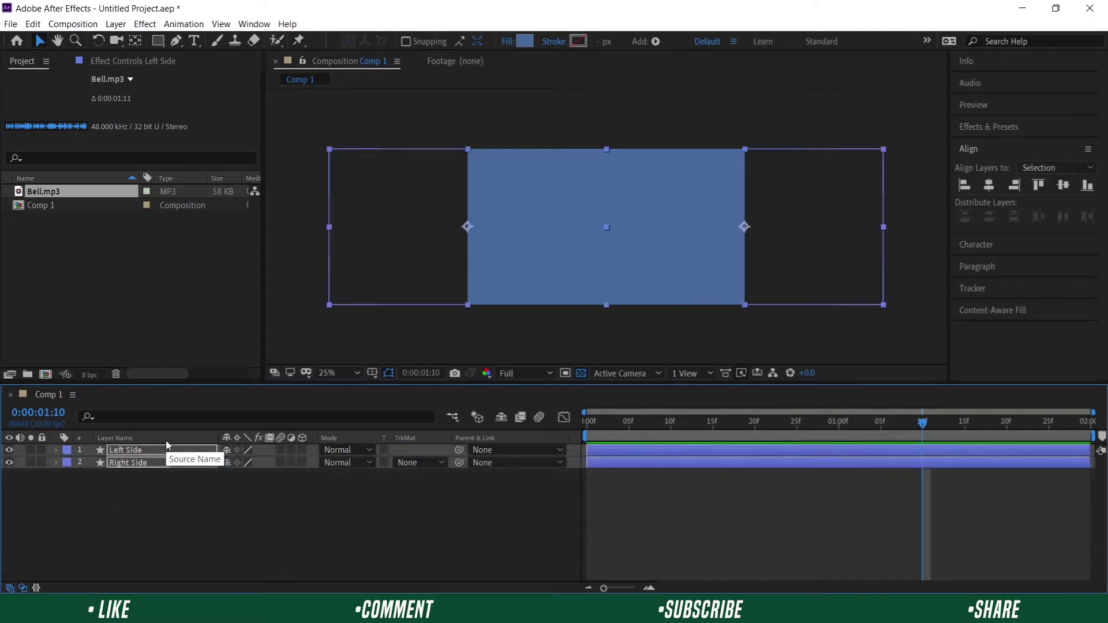
key("u")
key("F2")
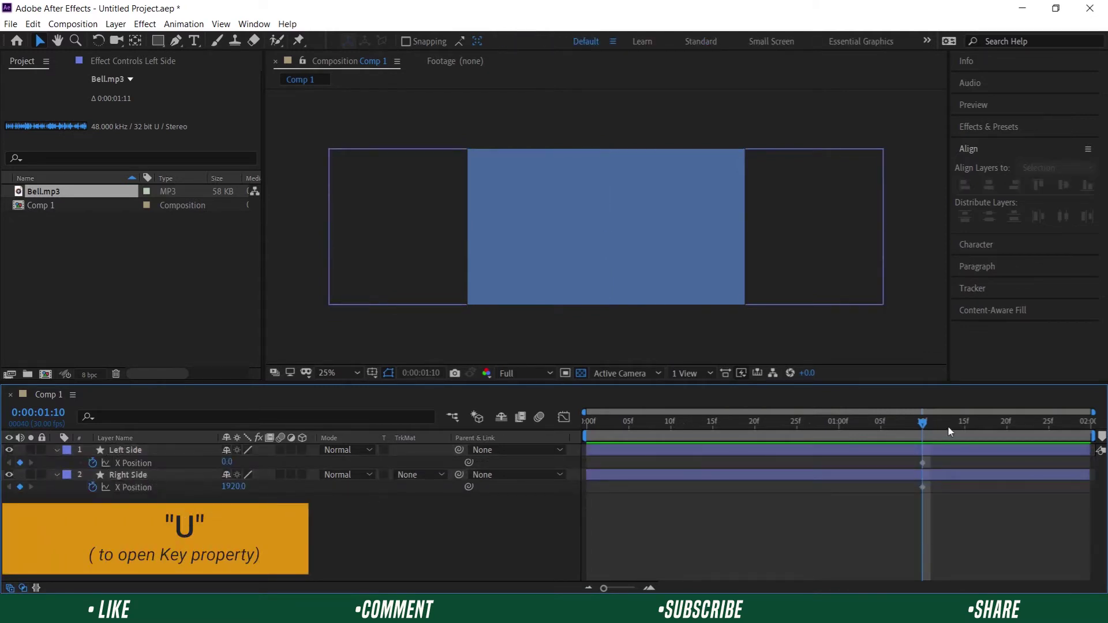
left_click_drag(924, 425, 713, 427)
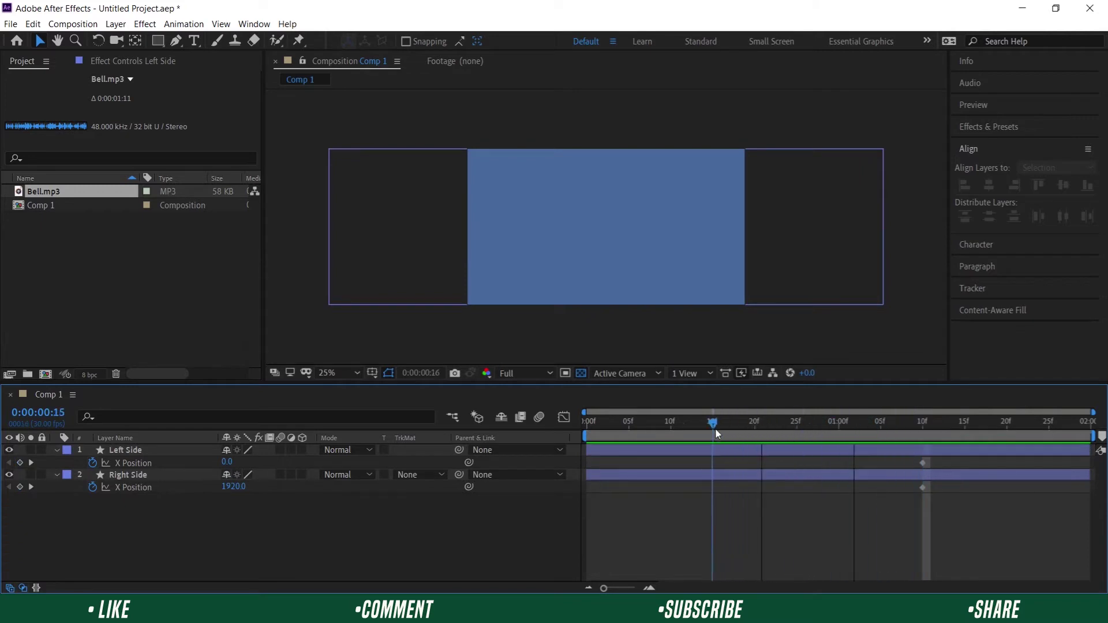
left_click_drag(226, 462, 208, 463)
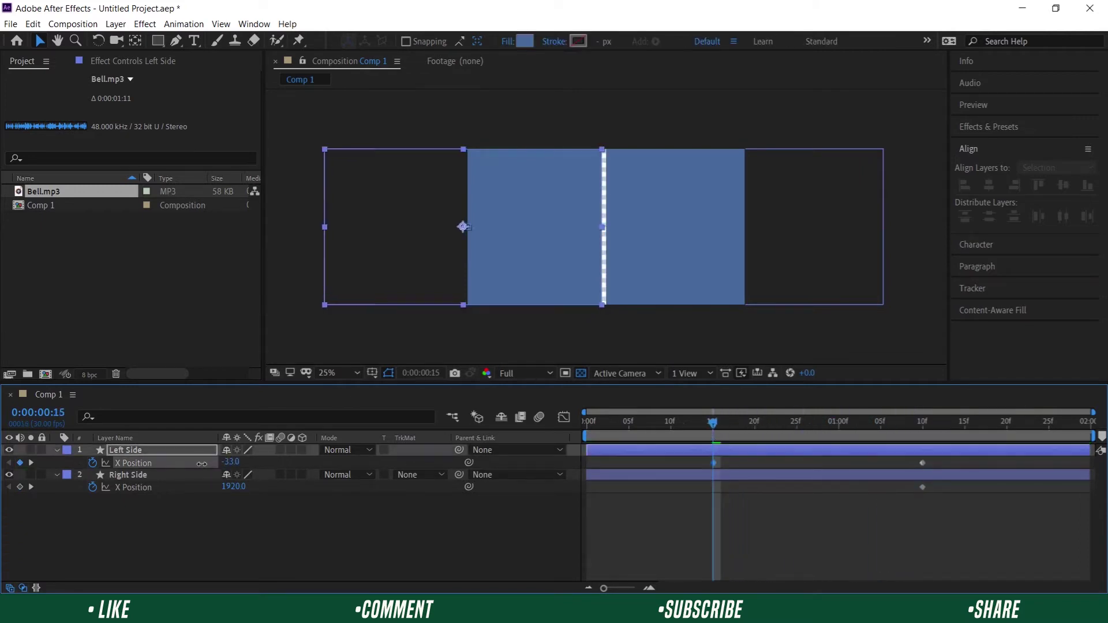
left_click_drag(516, 266, 403, 287)
left_click_drag(703, 240, 844, 243)
left_click(791, 341)
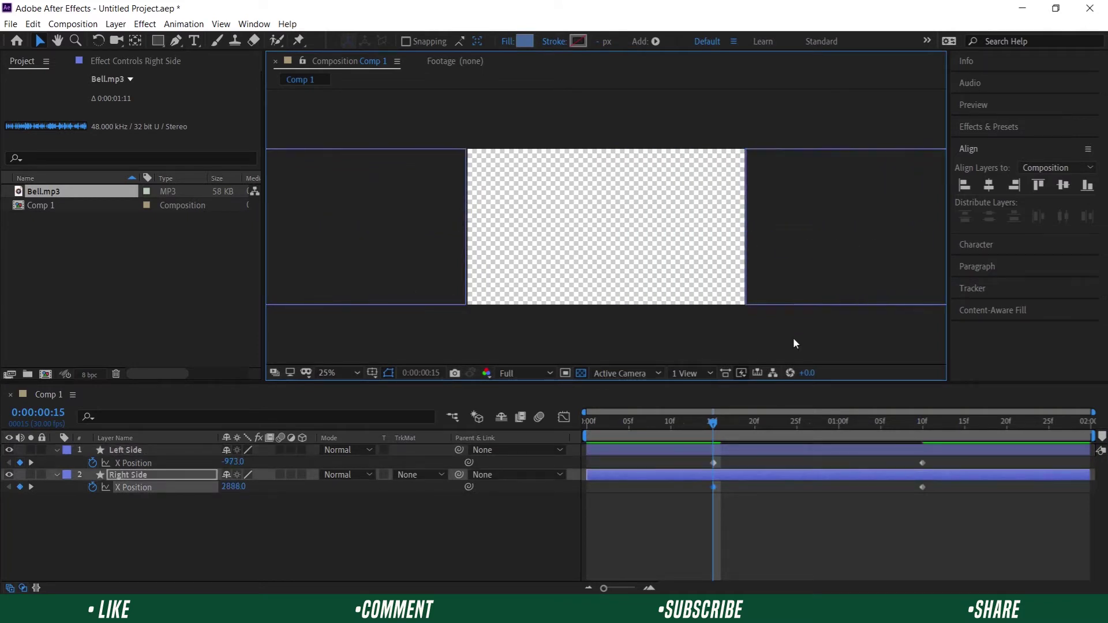
Set the work area from 10f to just past the last keyframes and preview the slide
key("space")
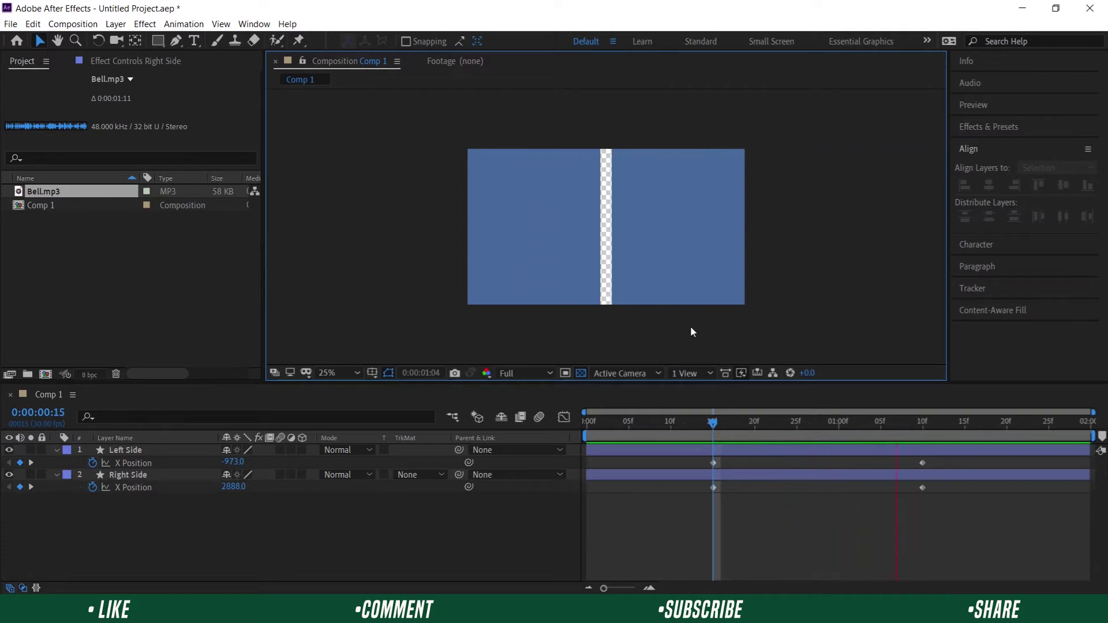
left_click(670, 426)
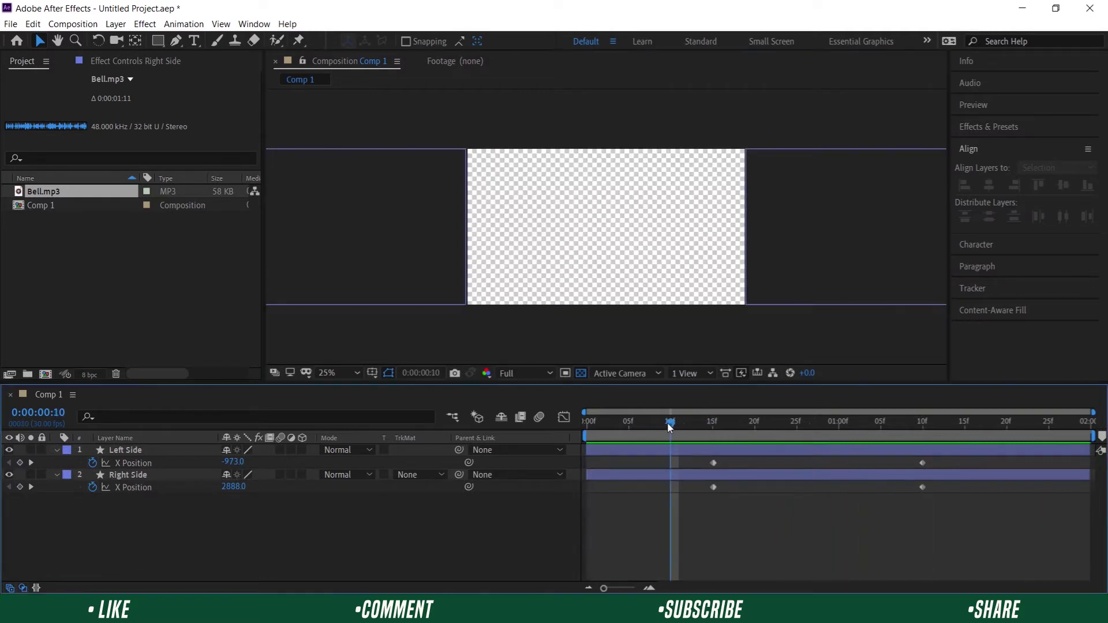
key("b")
left_click_drag(670, 425, 1023, 427)
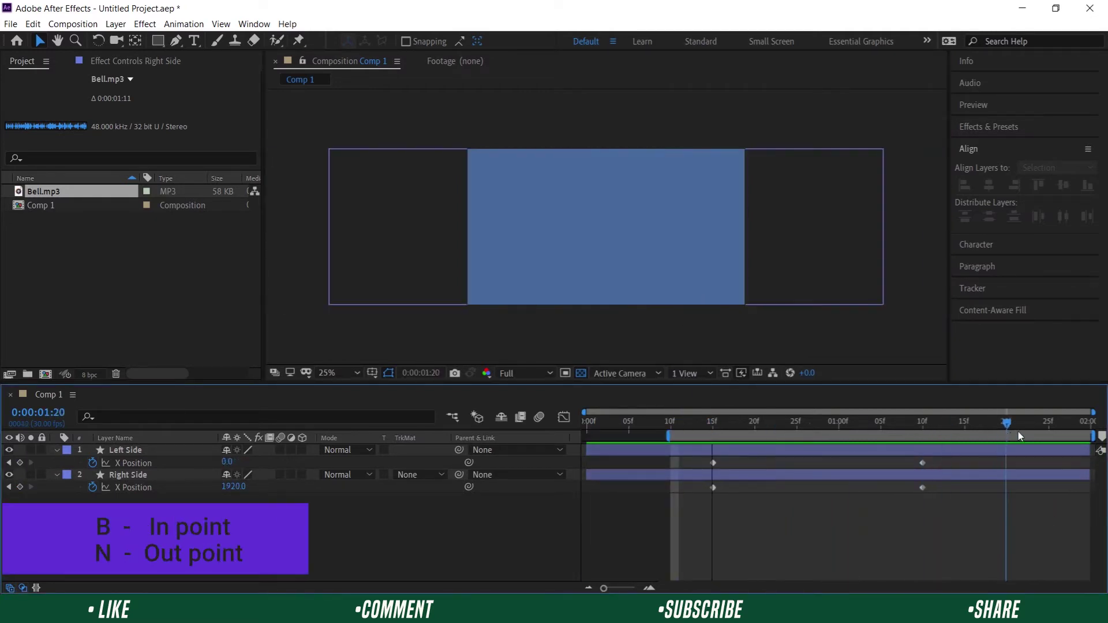
key("n")
key("j")
key("j")
key("Page_Up")
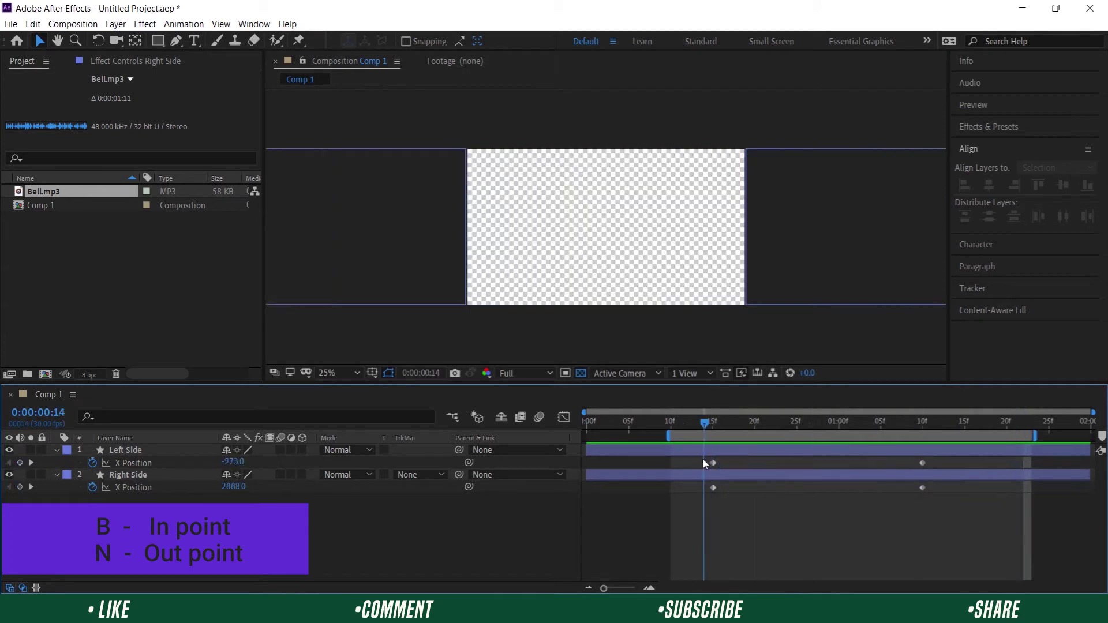
key("space")
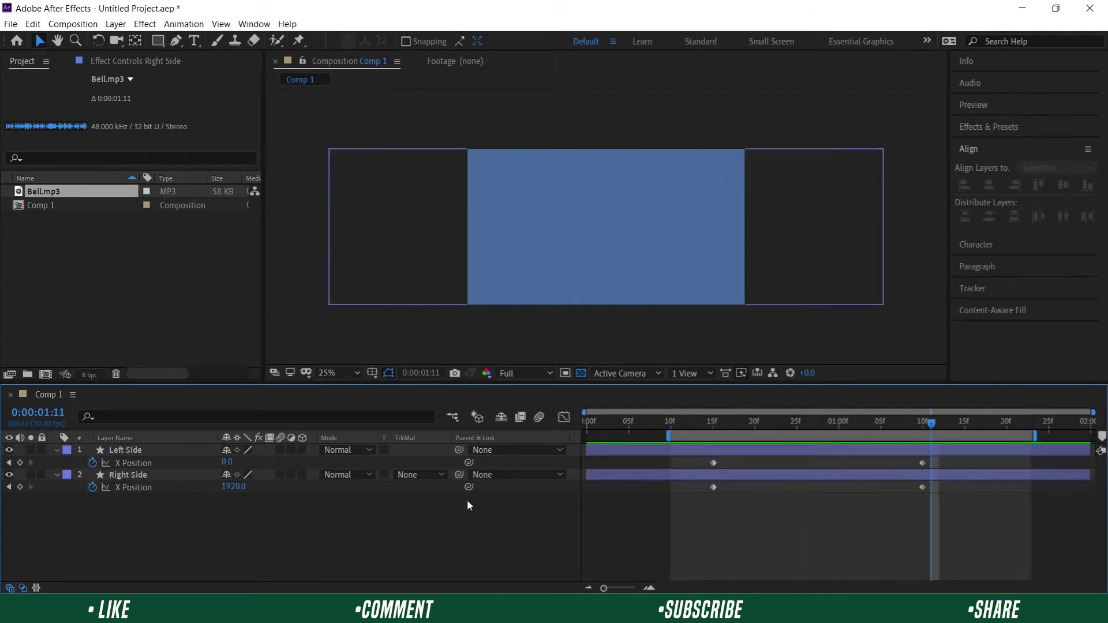
Apply Easy Ease to all four X Position keyframes and preview the result
left_click(149, 488)
left_click(150, 464, "shift")
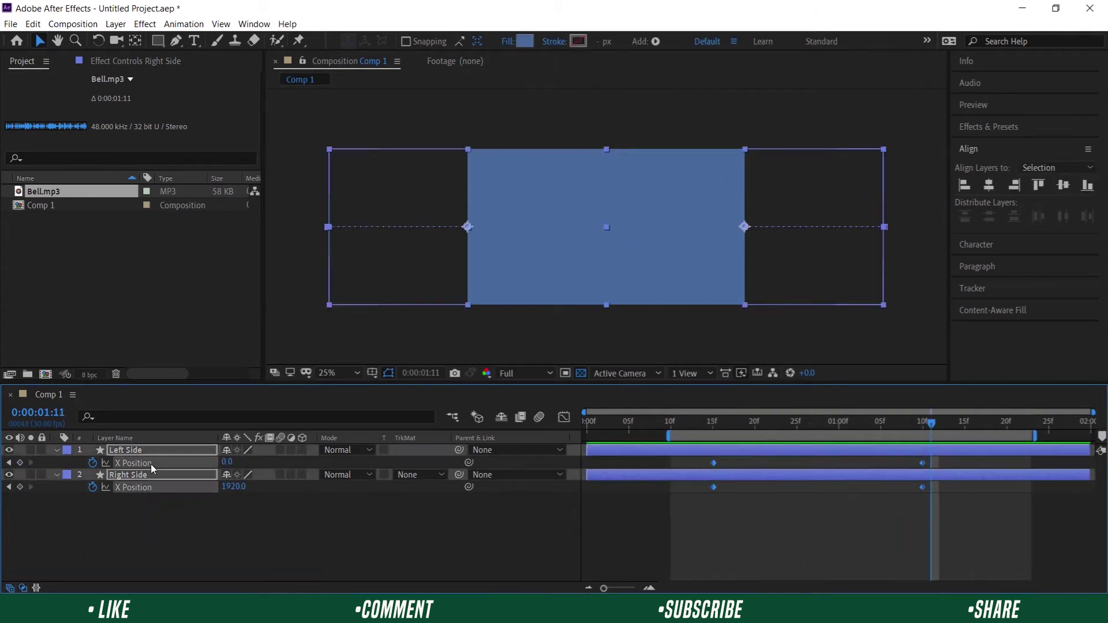
right_click(150, 464)
mouse_move(225, 442)
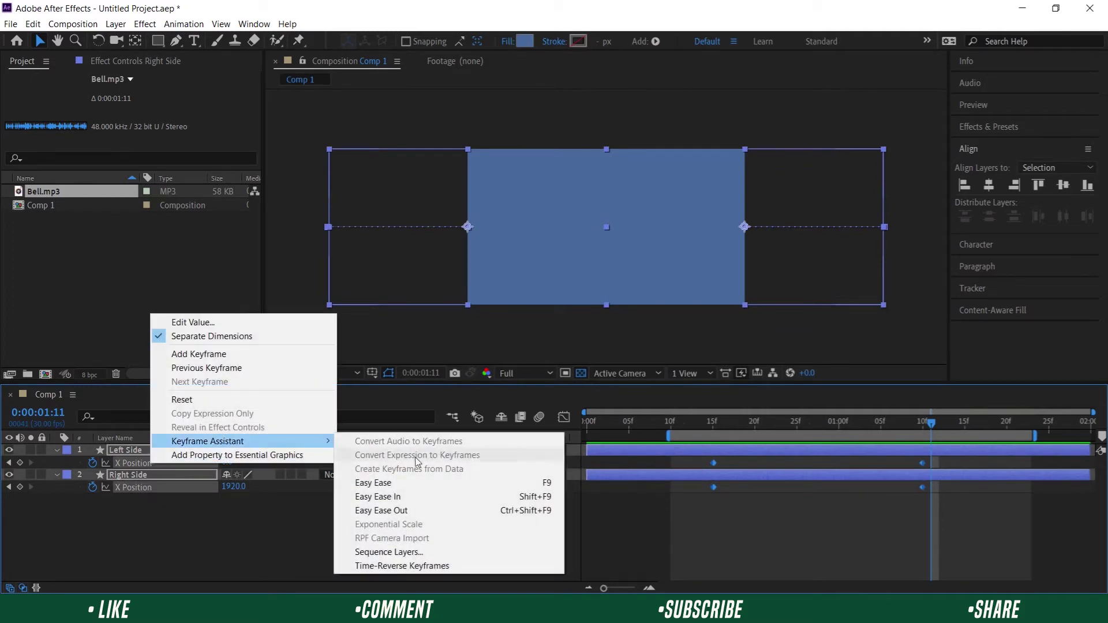
left_click(425, 486)
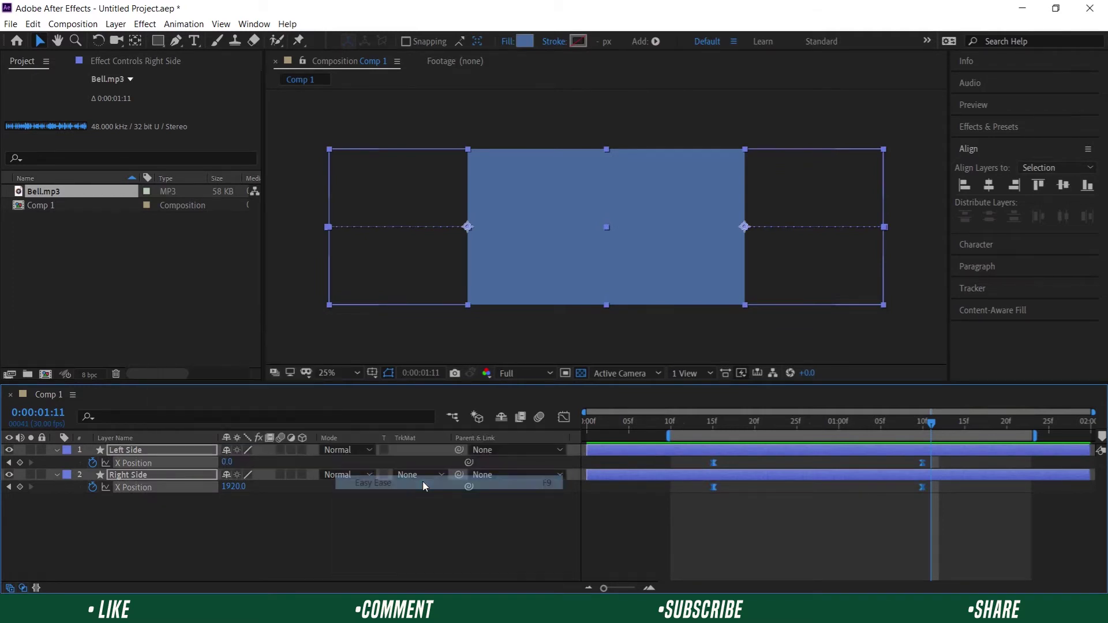
key("space")
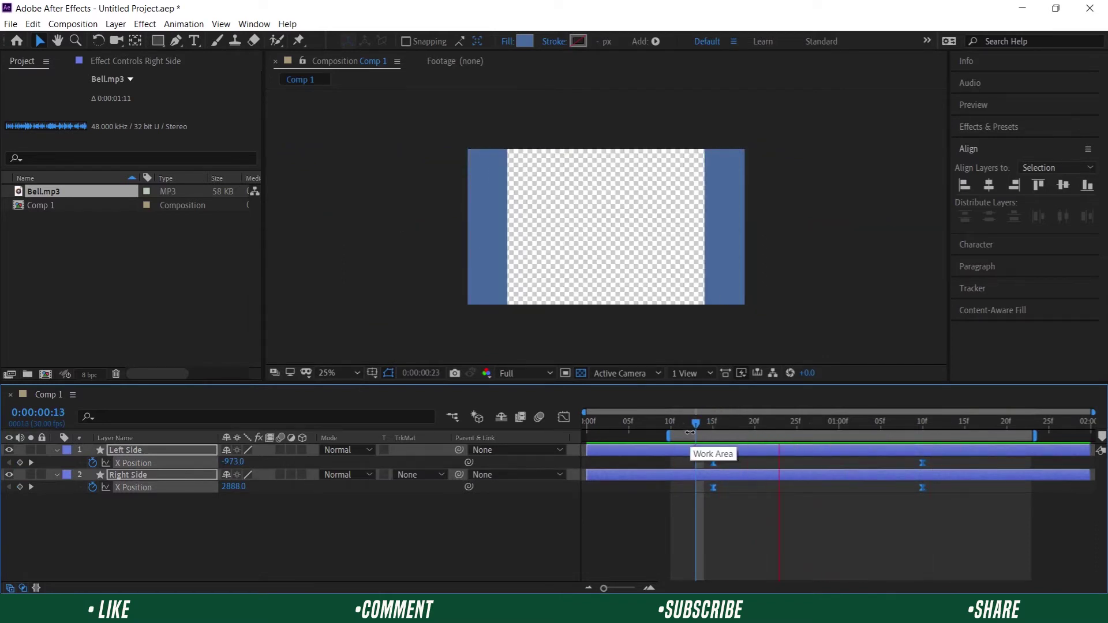
key("space")
Open the Graph Editor showing Right Side's X Position curve
left_click(202, 511)
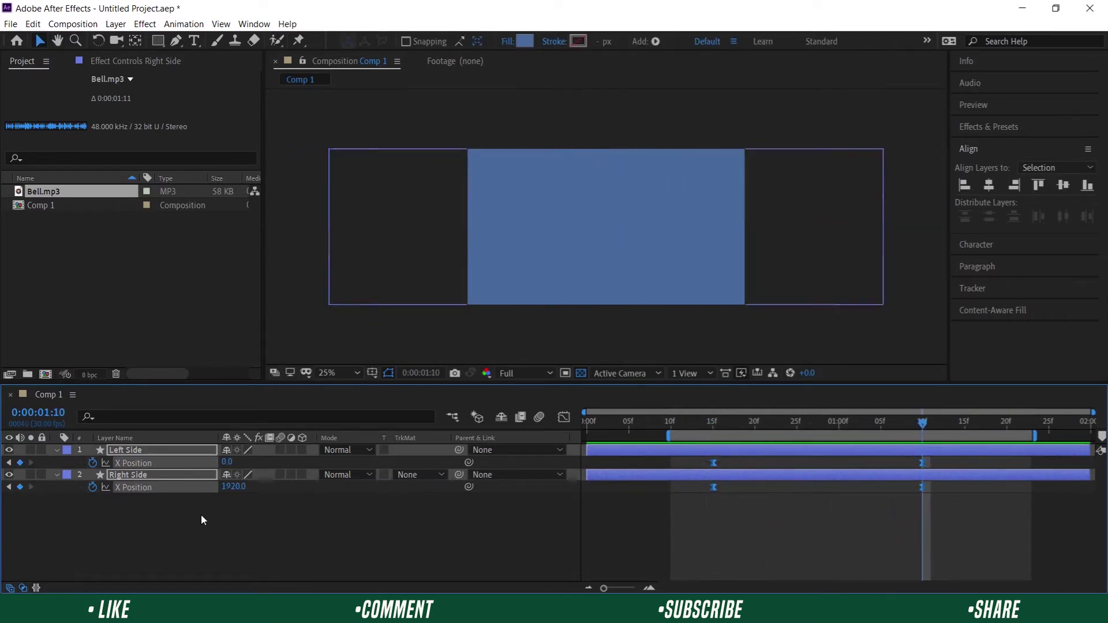
left_click(174, 487)
left_click(171, 456, "ctrl")
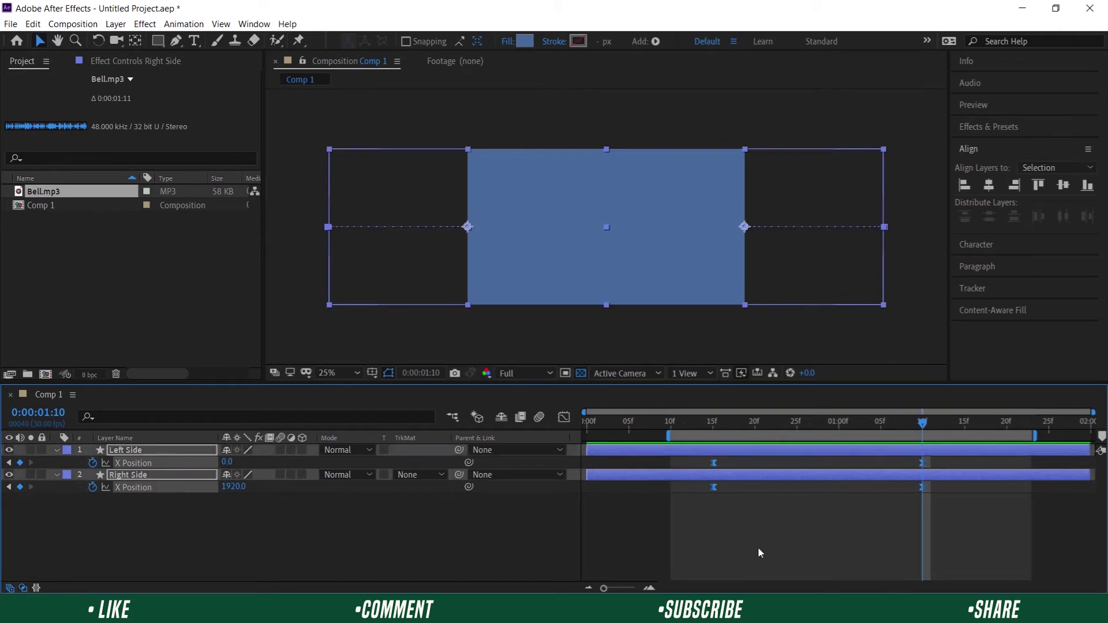
left_click(566, 419)
left_click(455, 554)
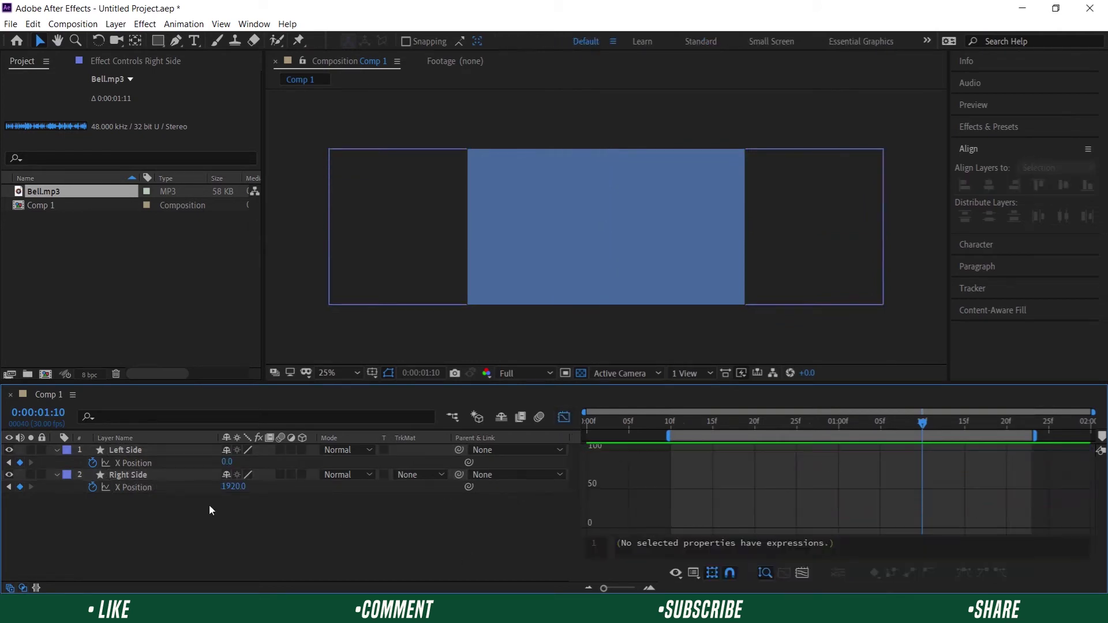
left_click(167, 488)
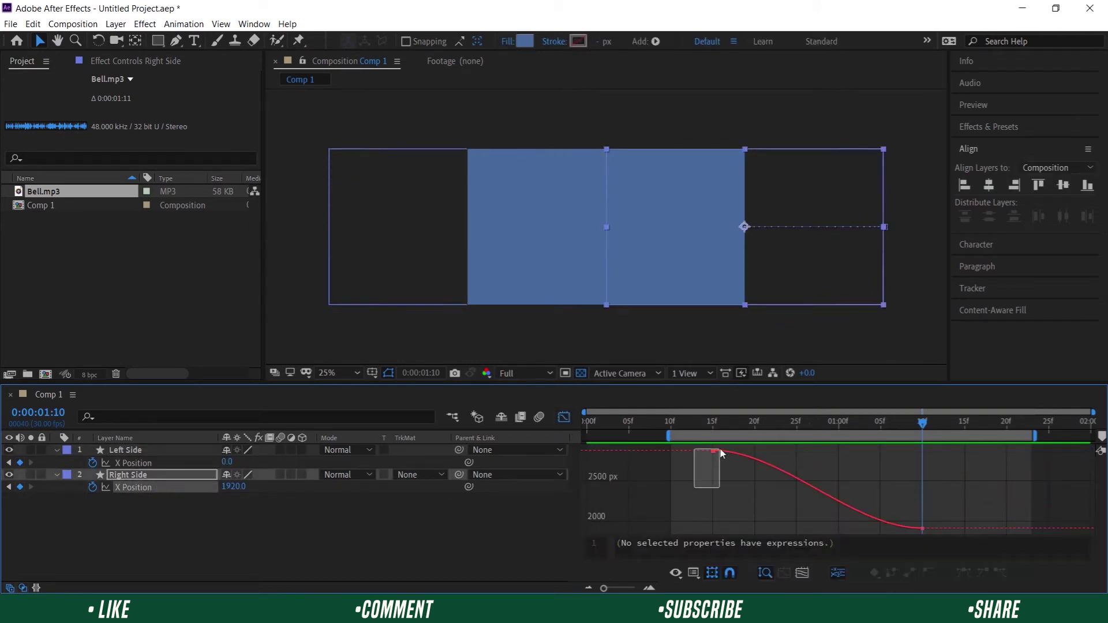
Adjust the end keyframe's Bezier handle on Right Side's curve so the slide decelerates
left_click_drag(721, 454, 757, 451)
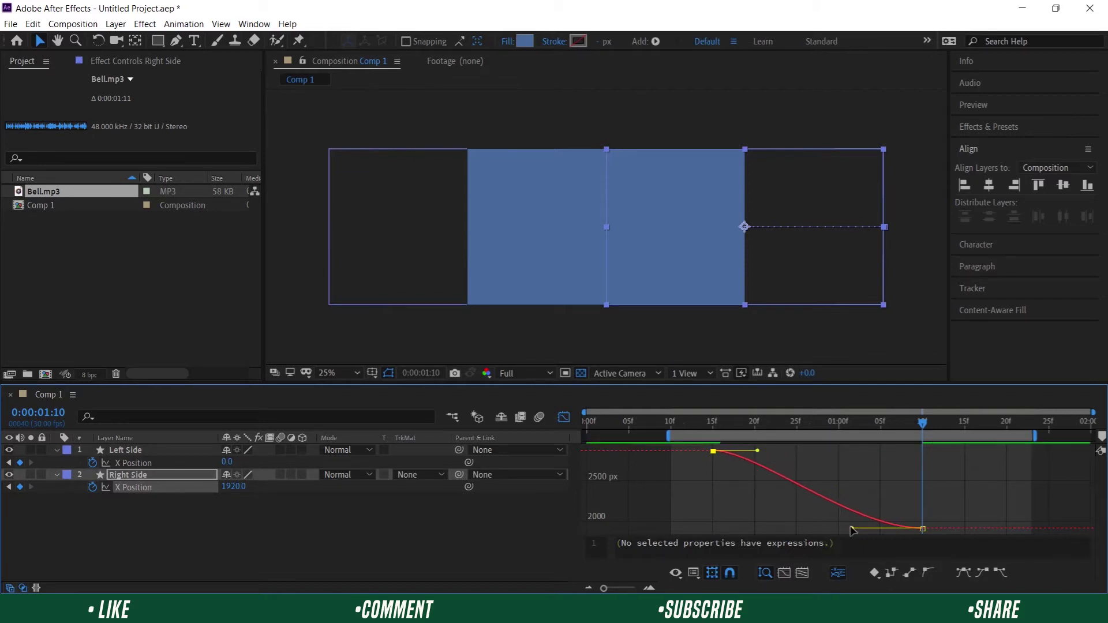
left_click_drag(853, 530, 878, 529)
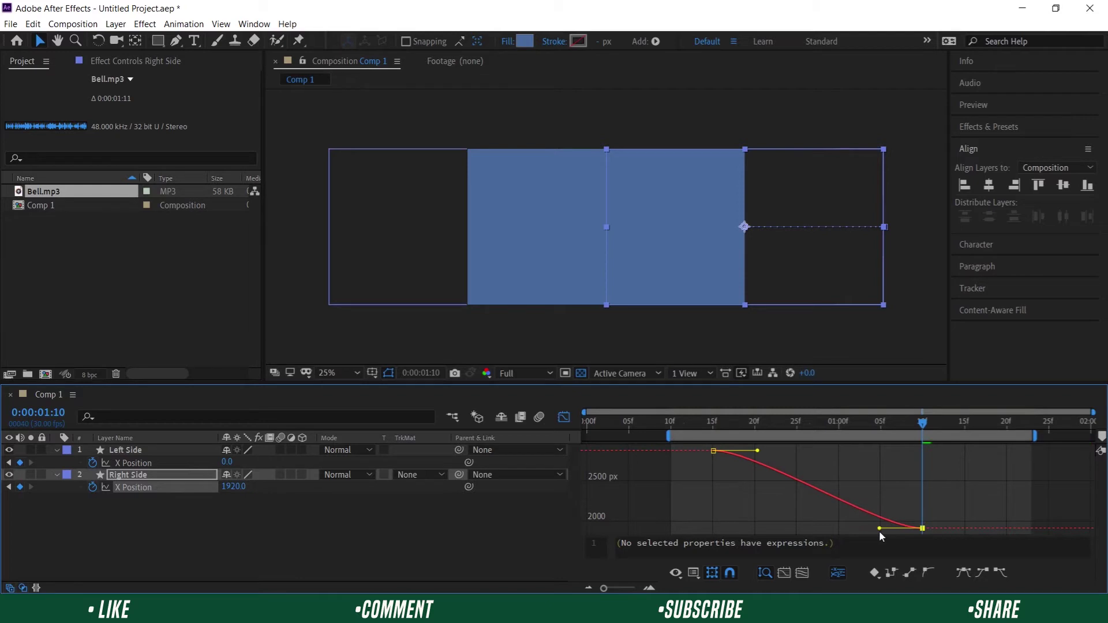
key("h")
key("space")
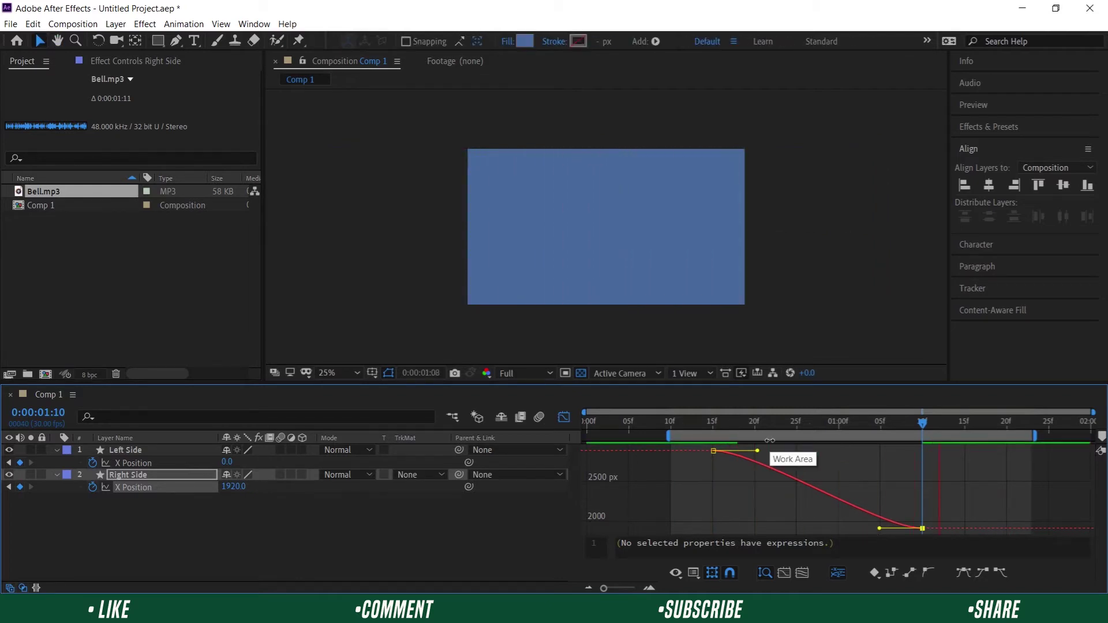
key("space")
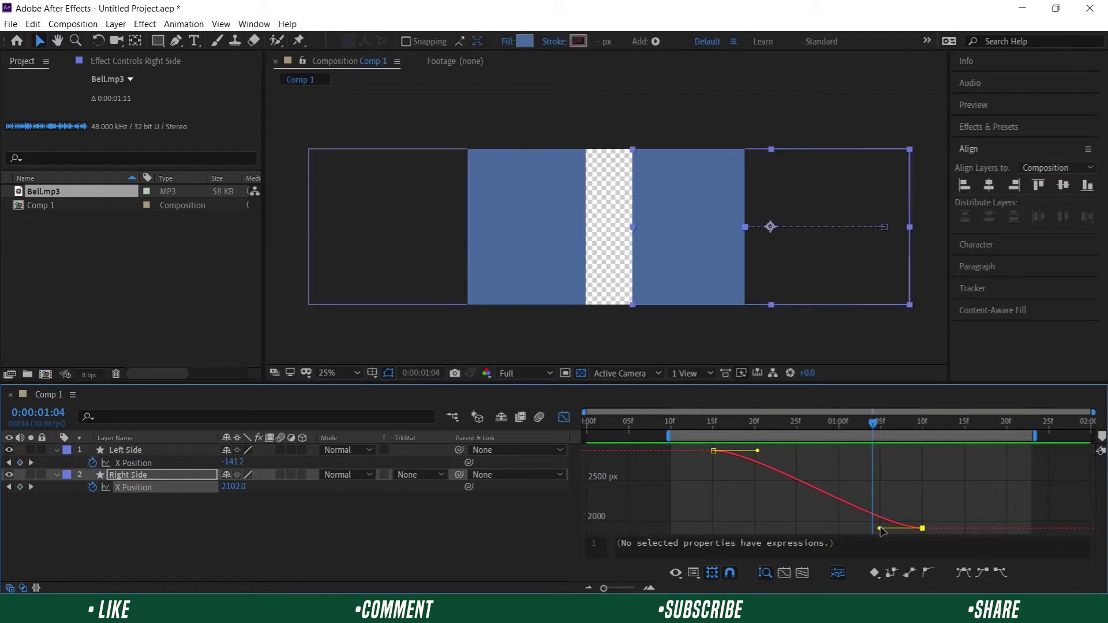
left_click_drag(879, 529, 924, 524)
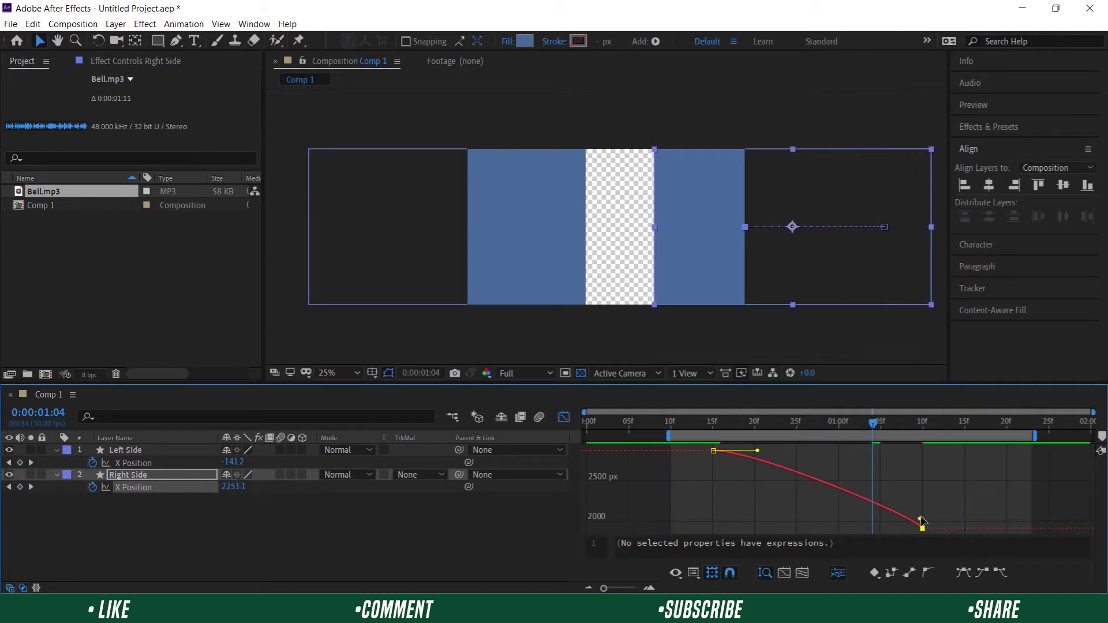
left_click(199, 463)
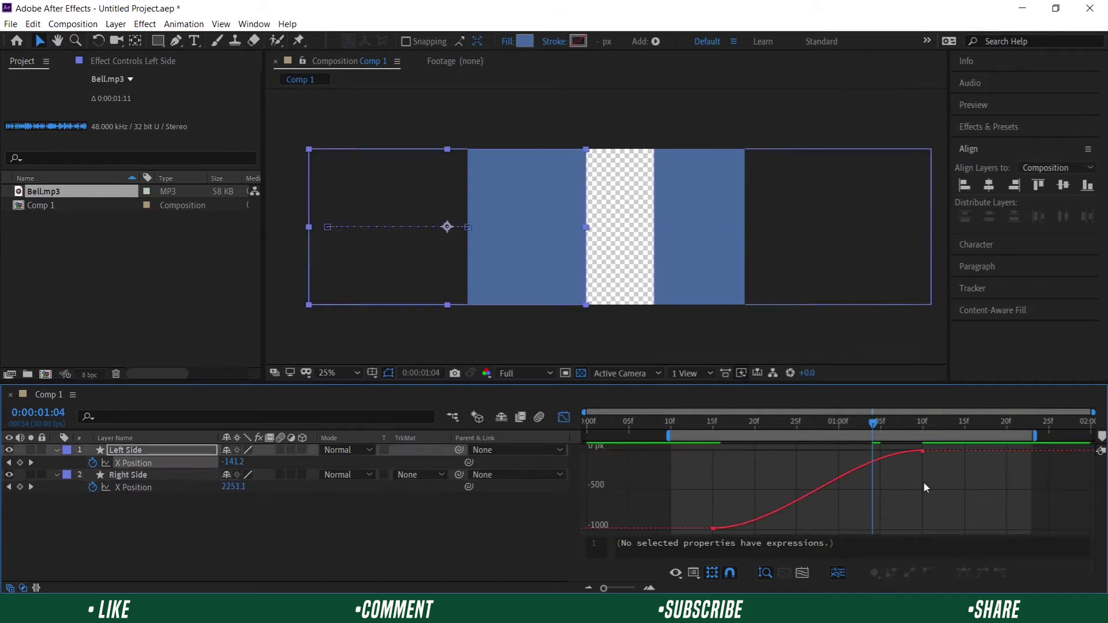
Reshape Left Side's X Position curve handles to match Right Side and preview the slide
left_click_drag(912, 453, 917, 471)
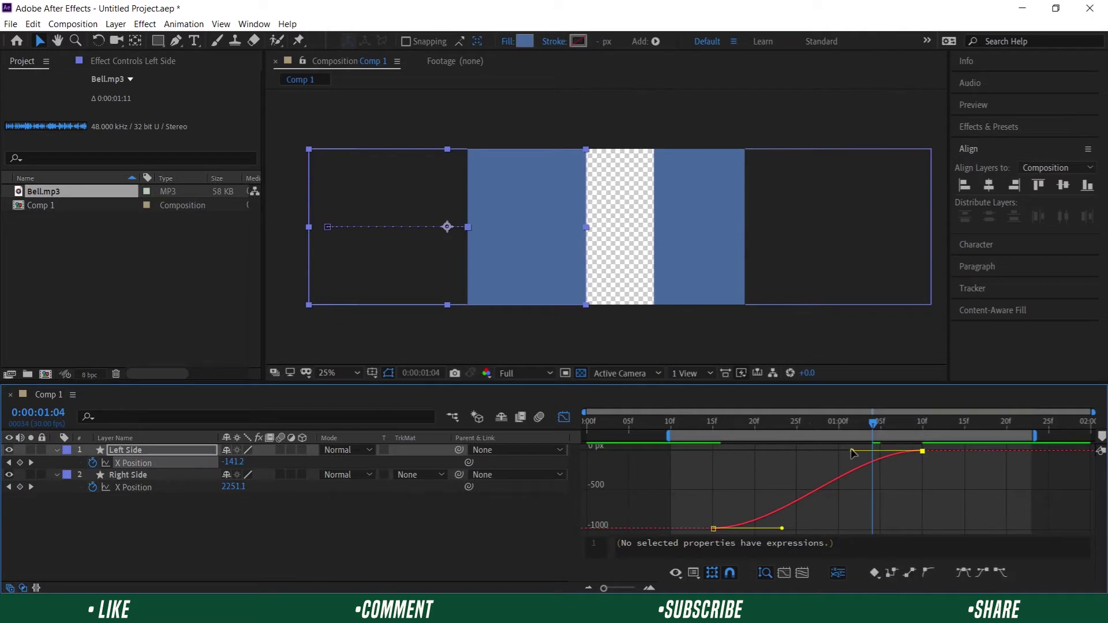
left_click_drag(851, 453, 916, 474)
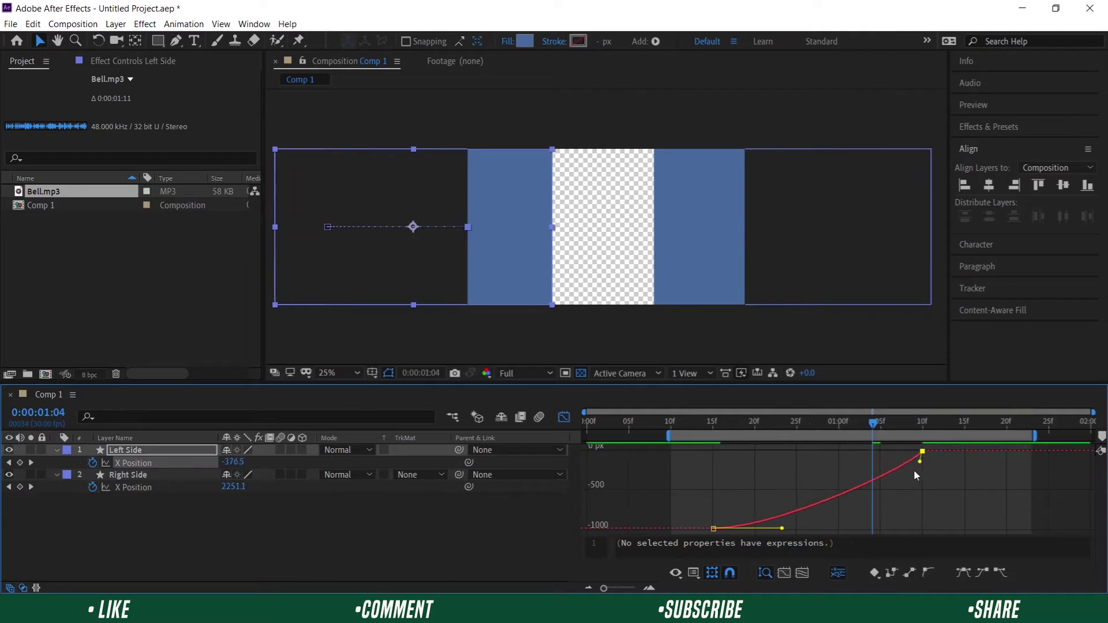
left_click_drag(782, 530, 764, 529)
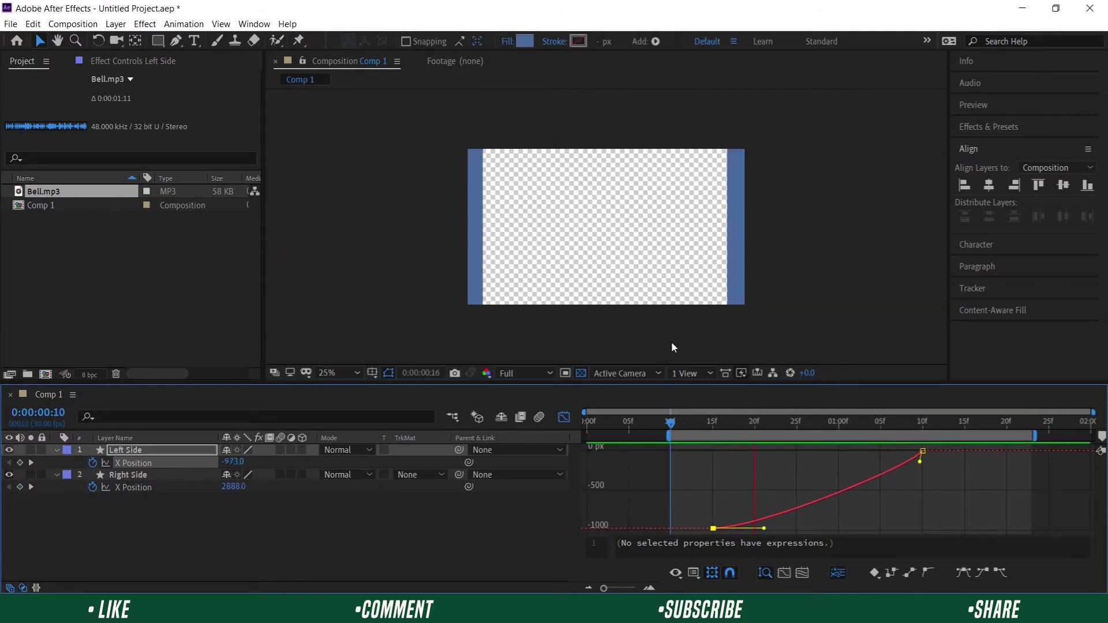
key("space")
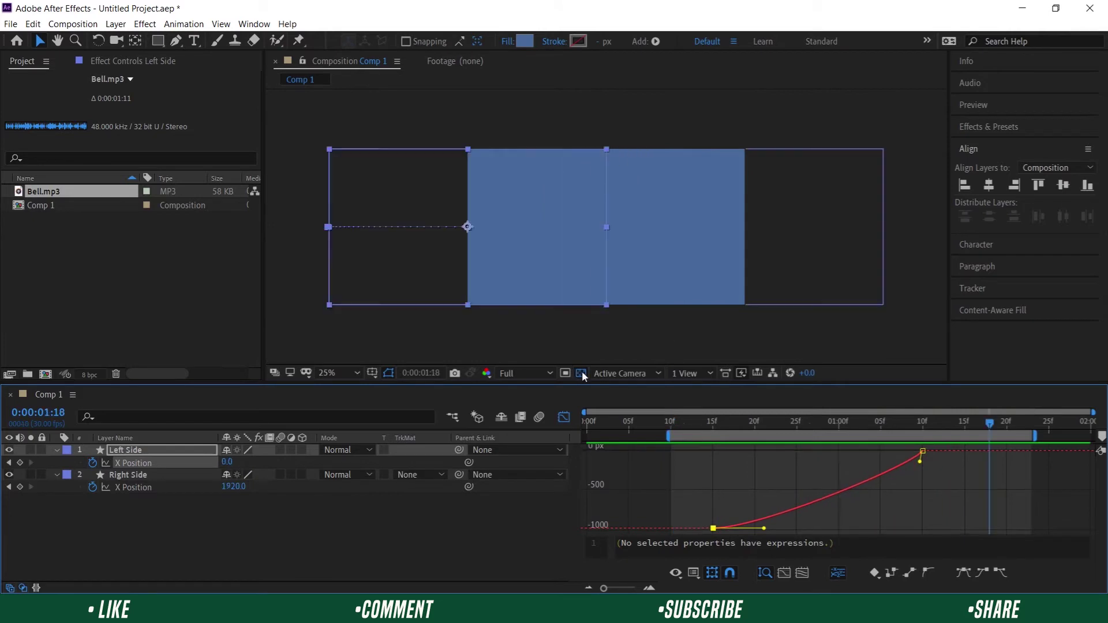
key("h")
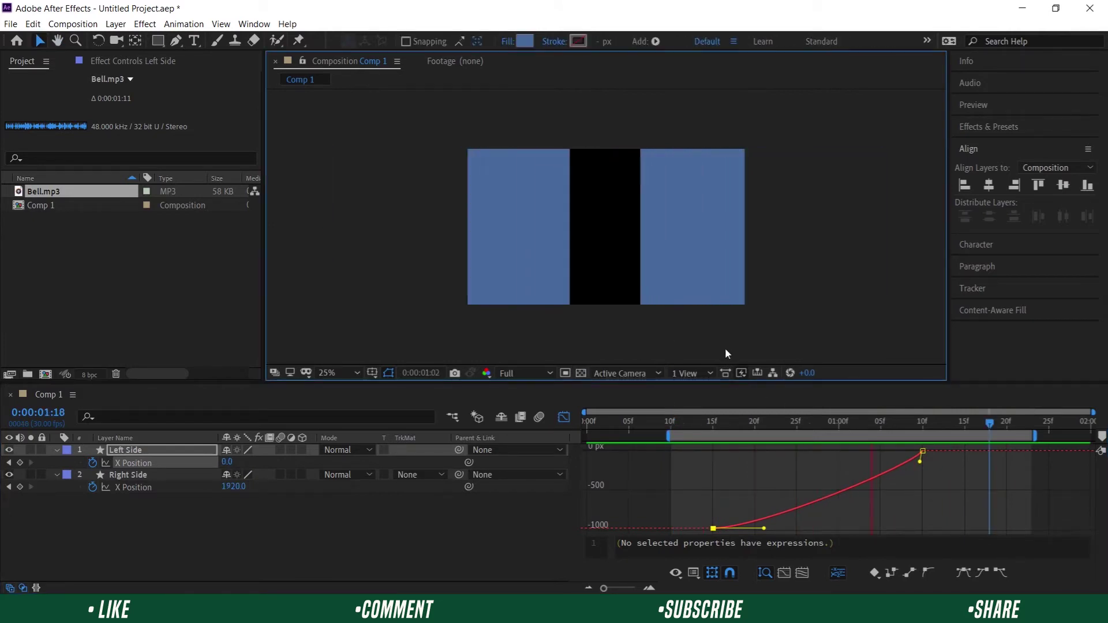
key("space")
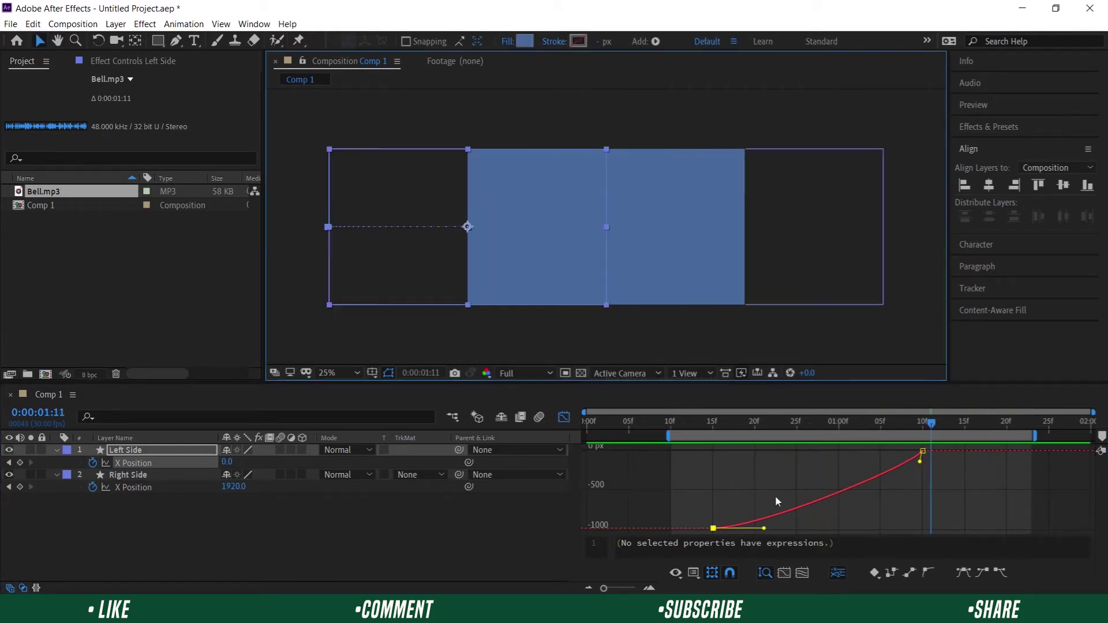
Return to the keyframe timeline showing only both layers' keyframed properties
left_click(564, 417)
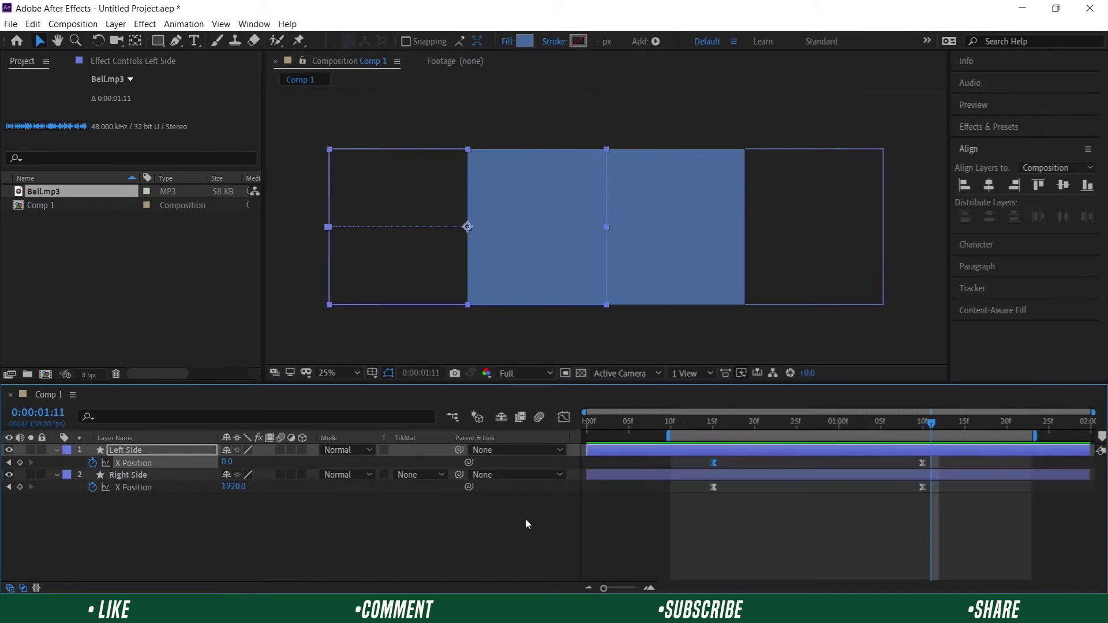
left_click(525, 518)
left_click(57, 477)
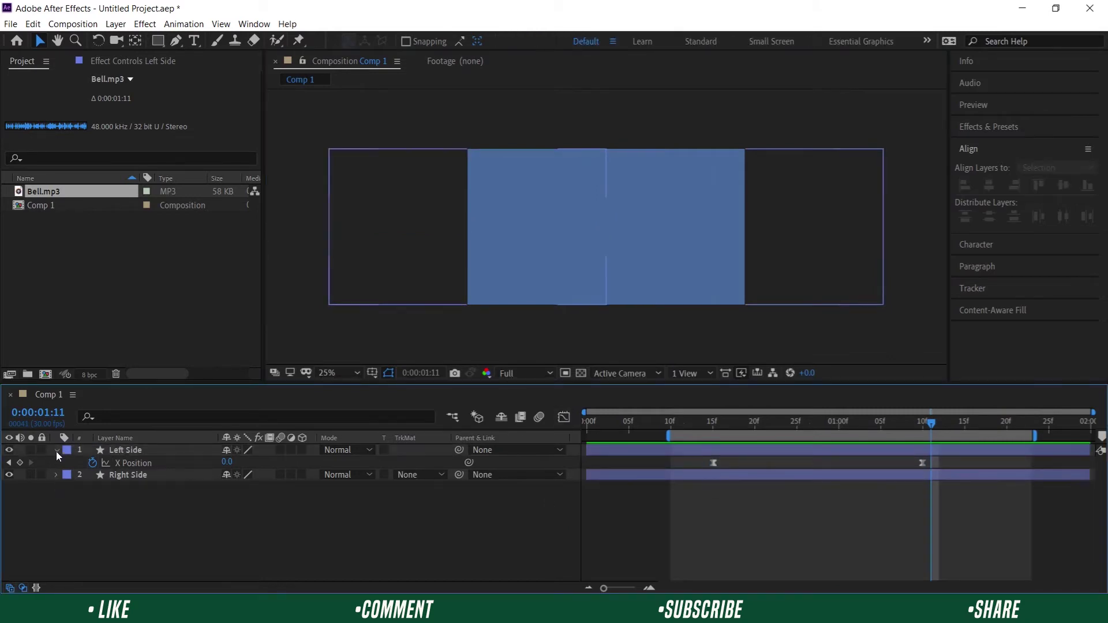
left_click(56, 451)
left_click(175, 462)
left_click(175, 451, "shift")
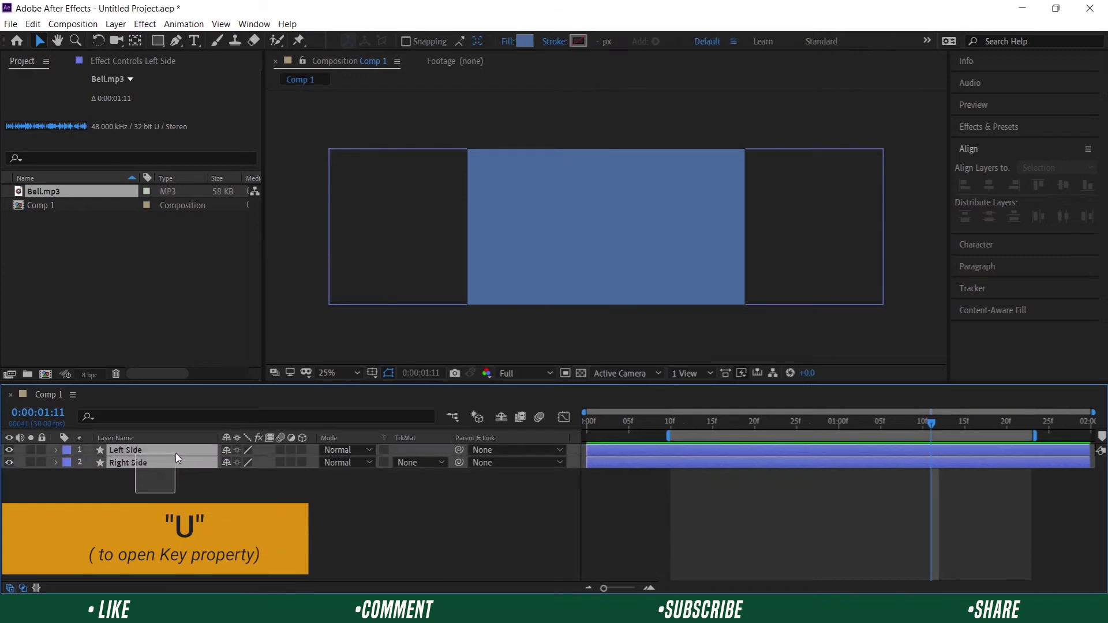
key("u")
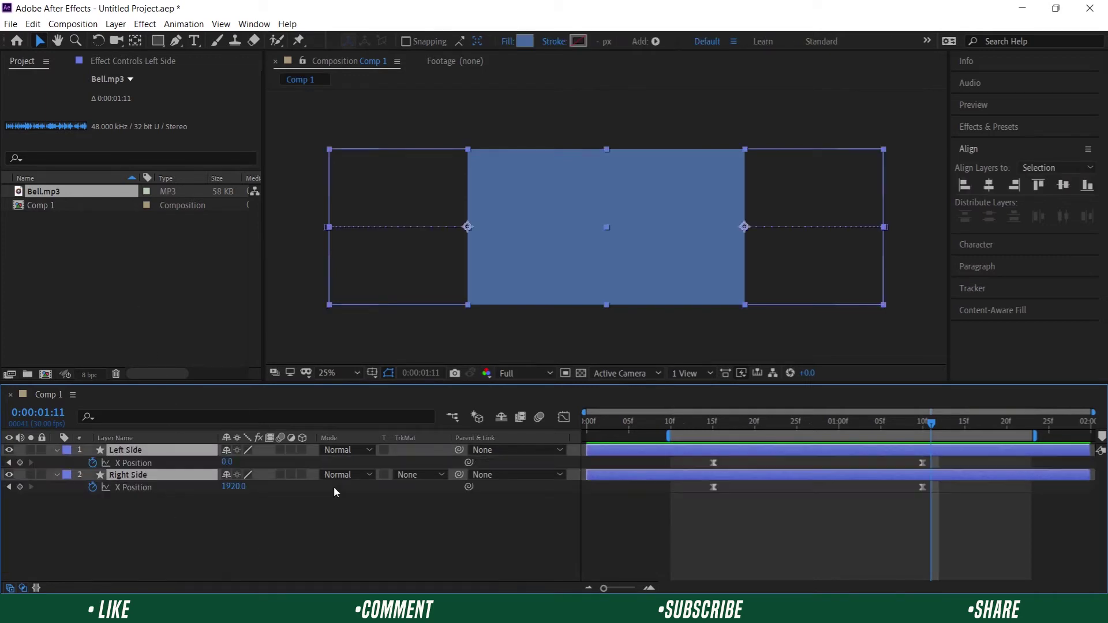
left_click(348, 539)
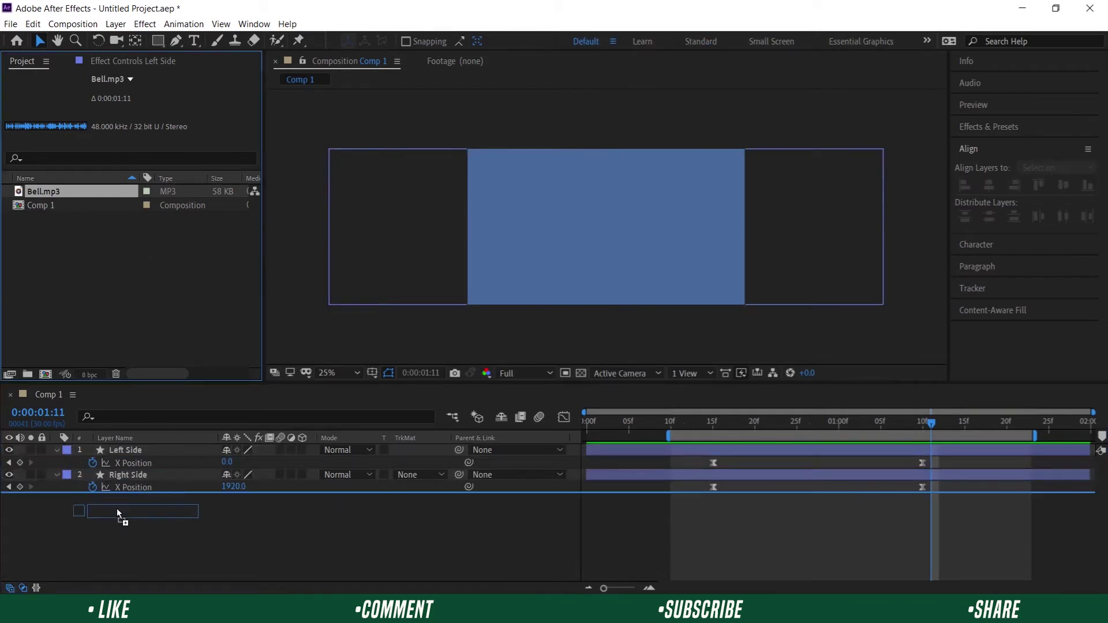
Add Bell.mp3 to the timeline starting near 1:00 and preview it with the animation
left_click_drag(57, 189, 119, 517)
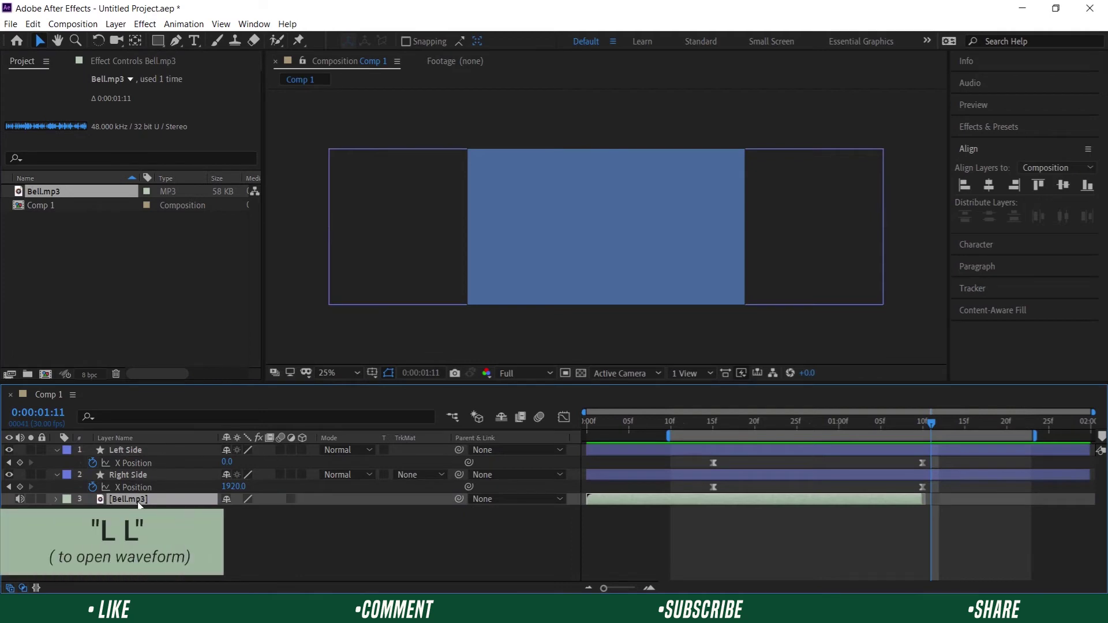
key("l")
key("l")
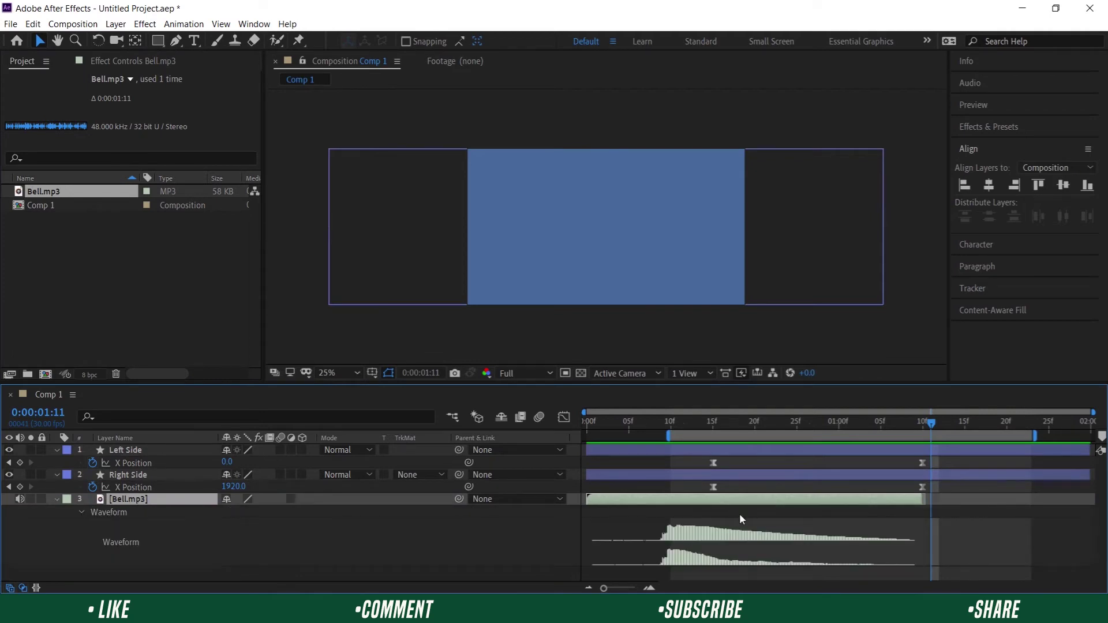
left_click_drag(742, 507, 997, 501)
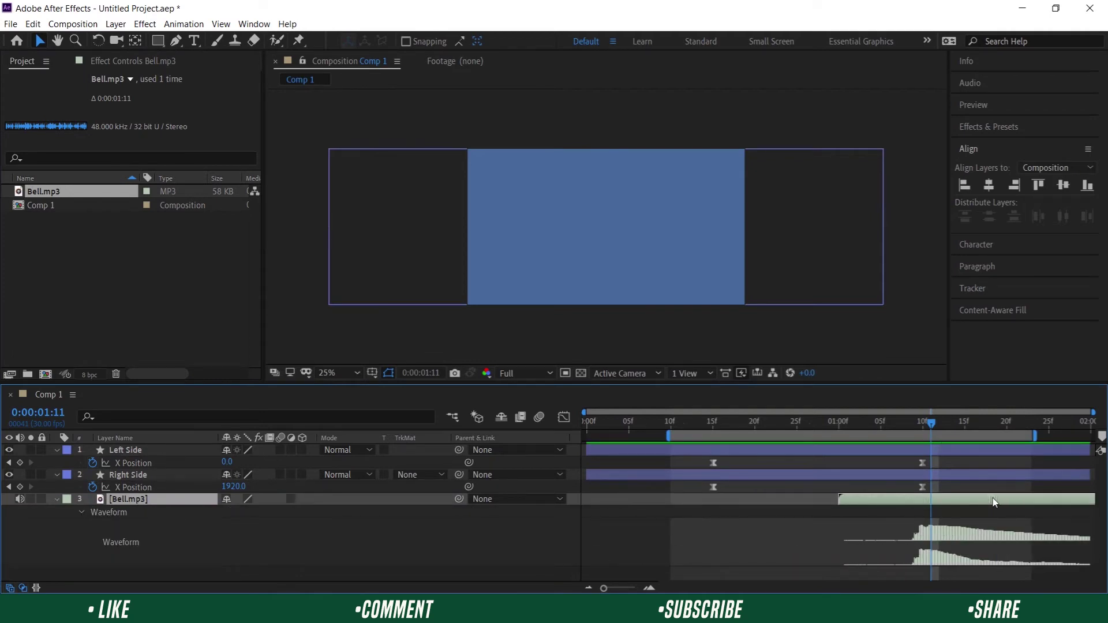
left_click_drag(931, 424, 688, 430)
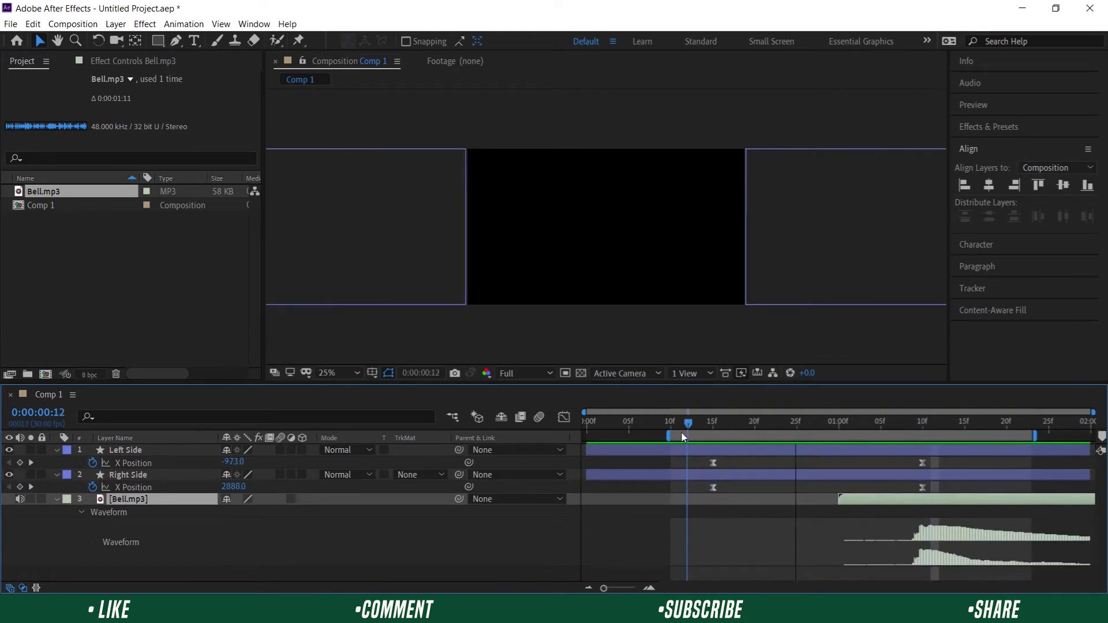
key("space")
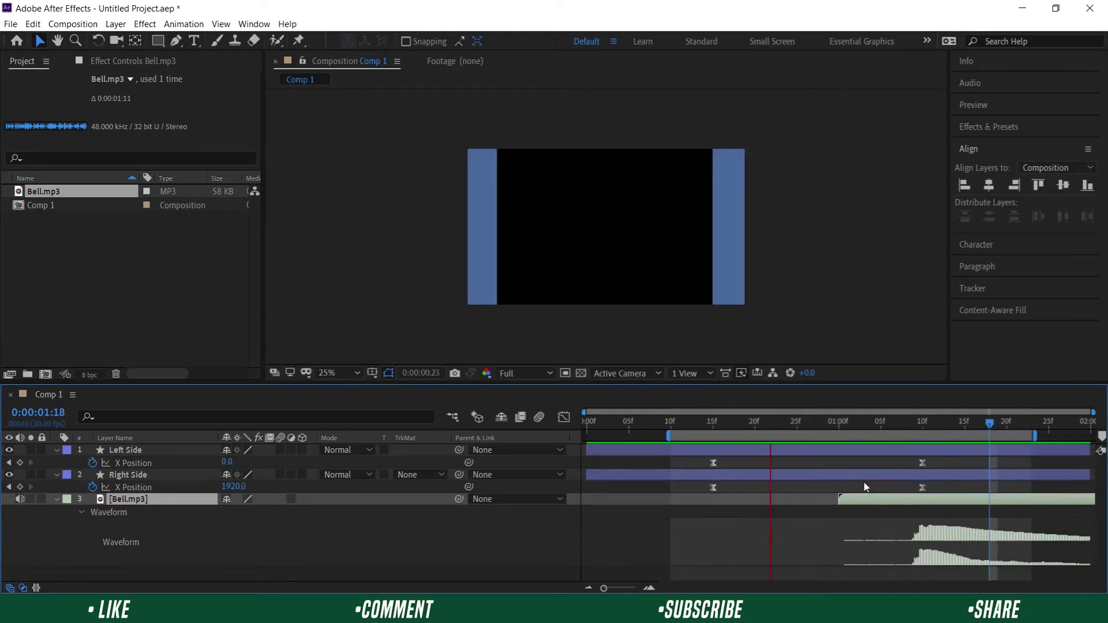
key("space")
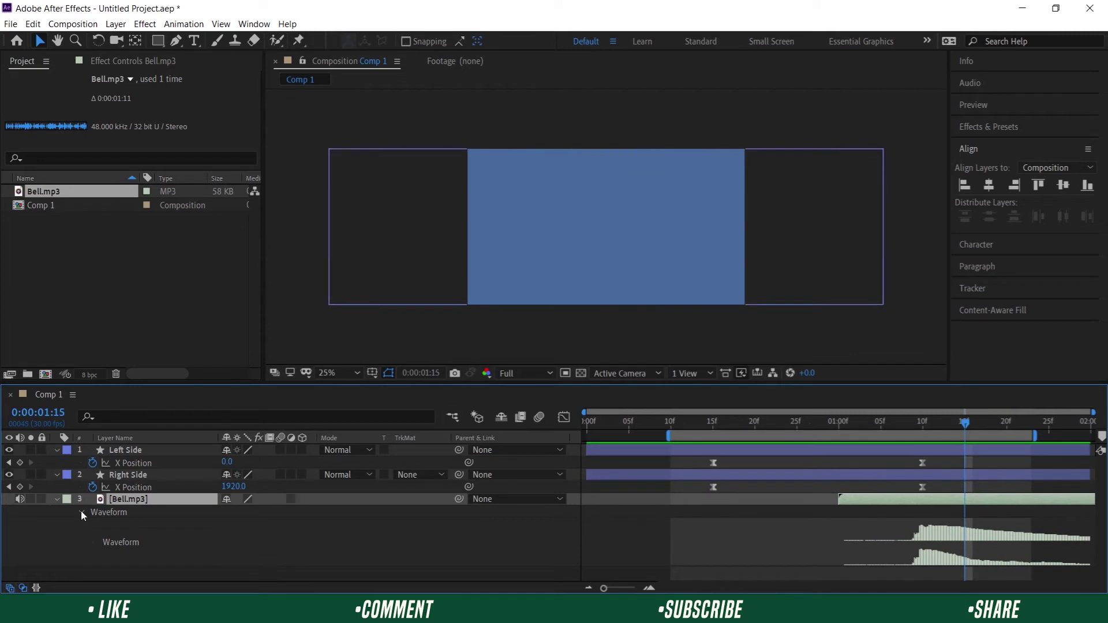
Hide the bell waveform and collapse the Left Side and Right Side properties
left_click(57, 501)
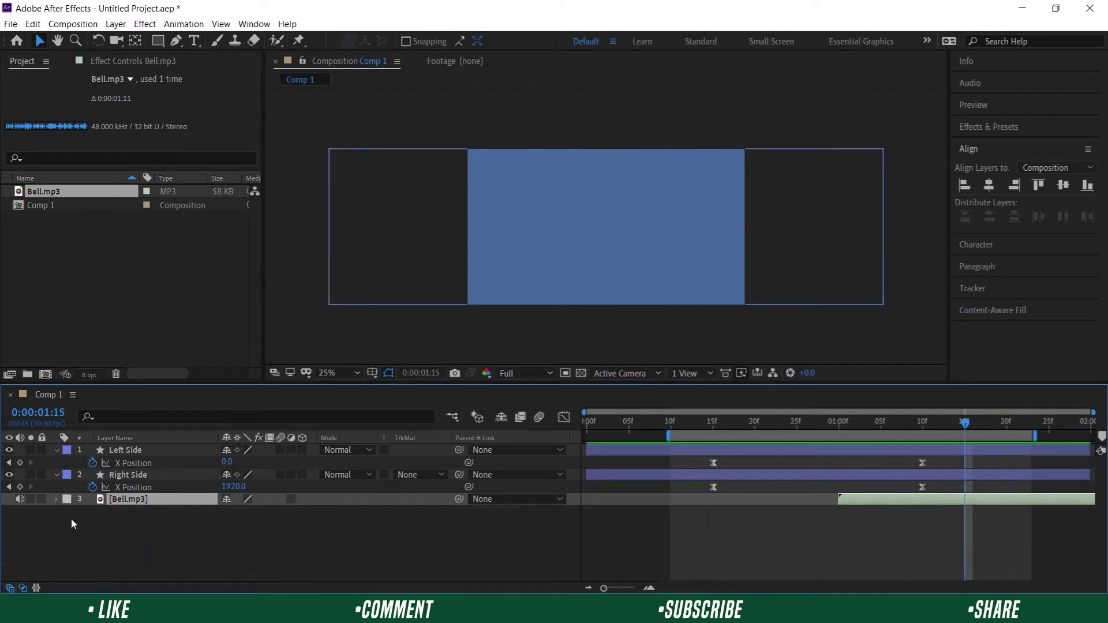
left_click(101, 524)
left_click(57, 475)
left_click(57, 450)
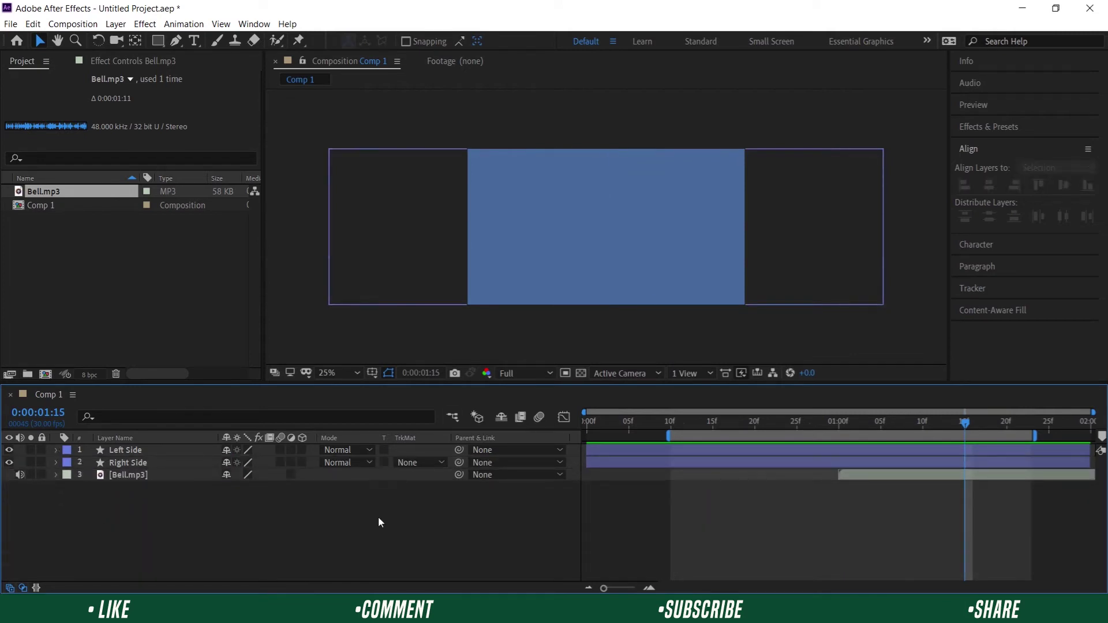
Change the composition duration to 0:00:05:00 with Ctrl+K
key("ctrl+k")
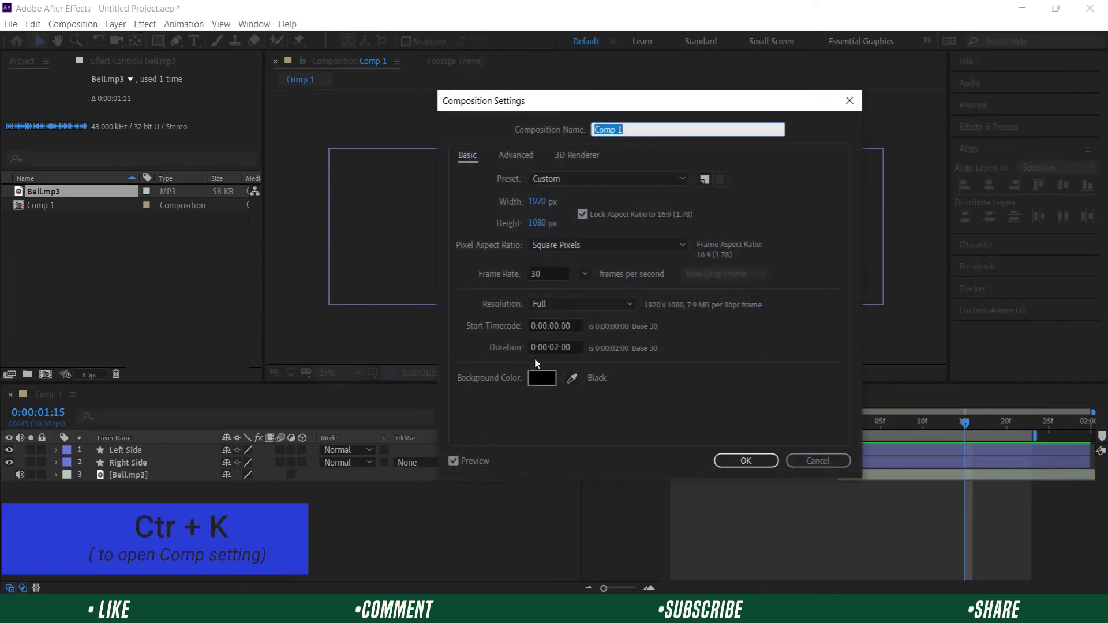
double_click(554, 347)
type("0:00:05.")
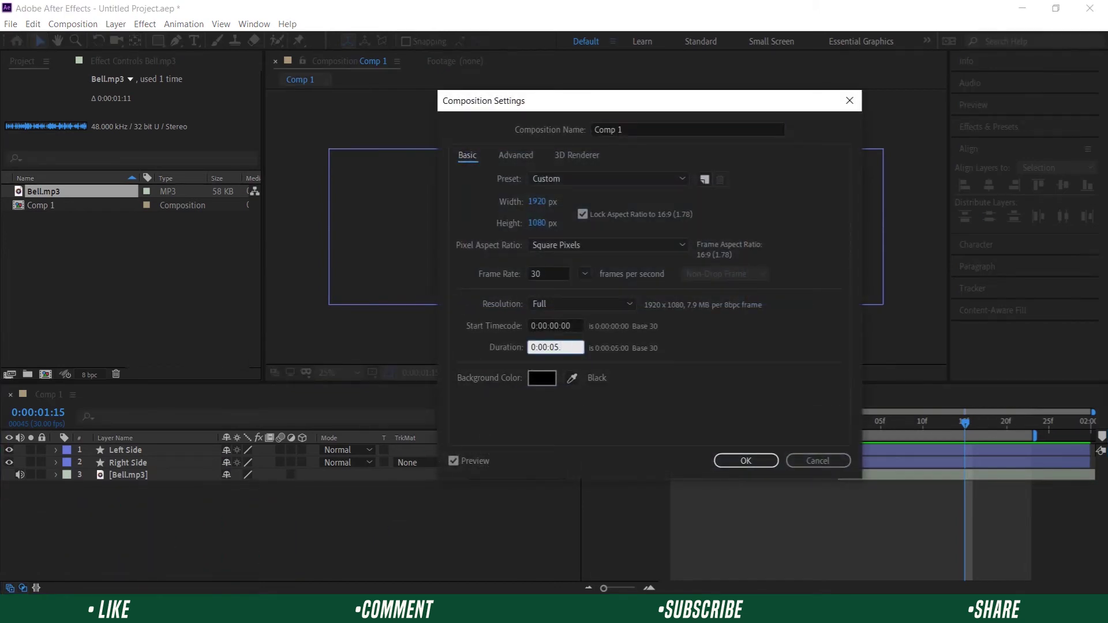
key("Return")
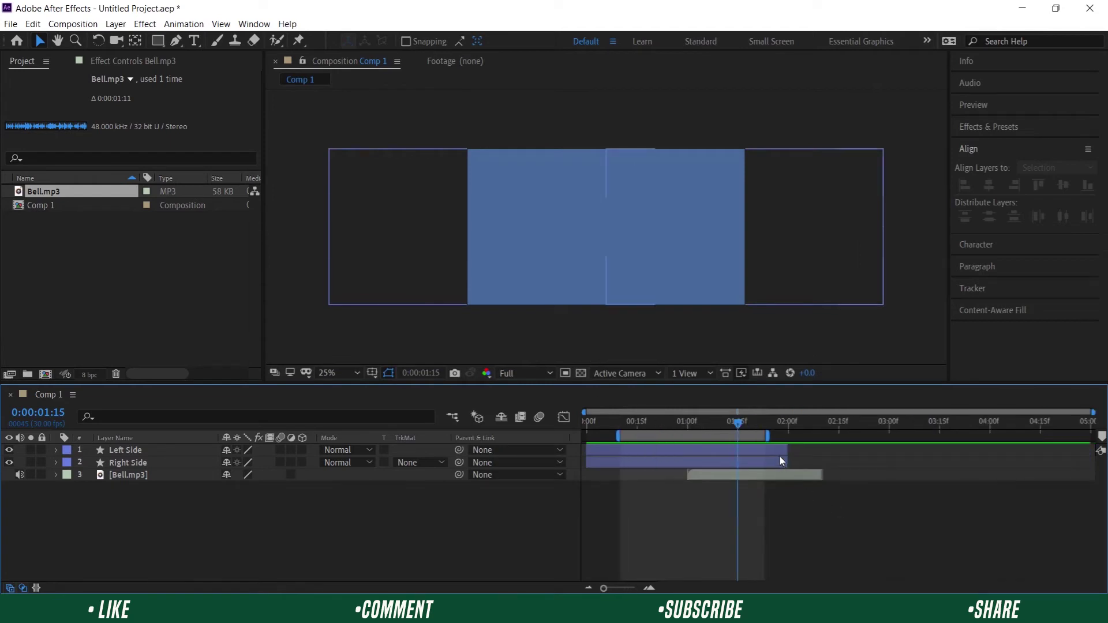
Extend Left Side, Right Side and the work area to 05:00f
left_click(779, 454)
left_click(779, 463, "shift")
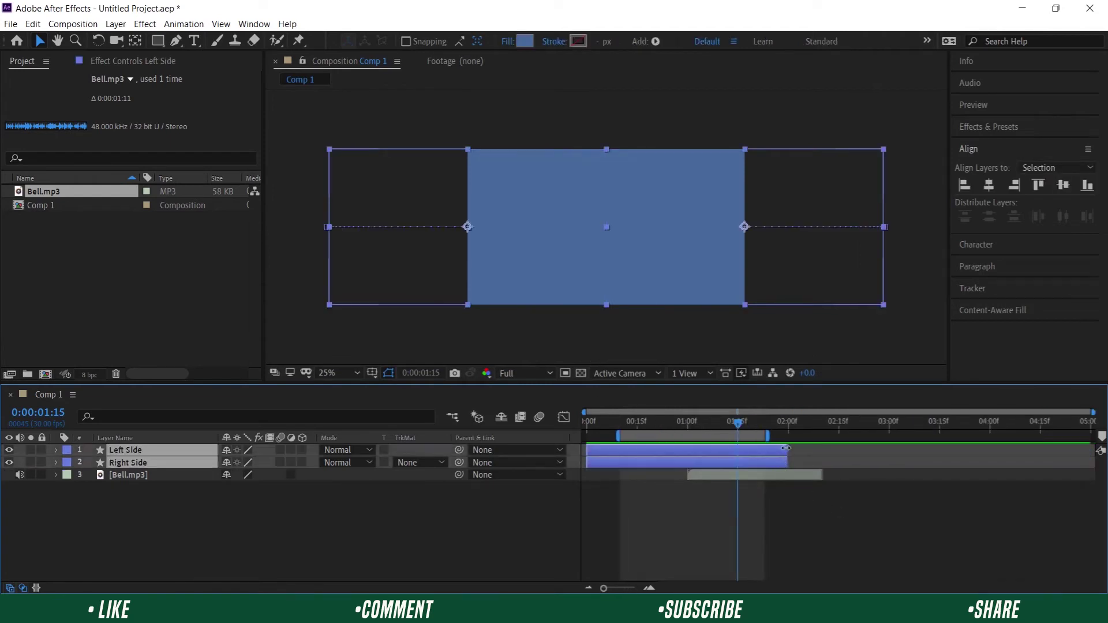
left_click_drag(786, 448, 1095, 449)
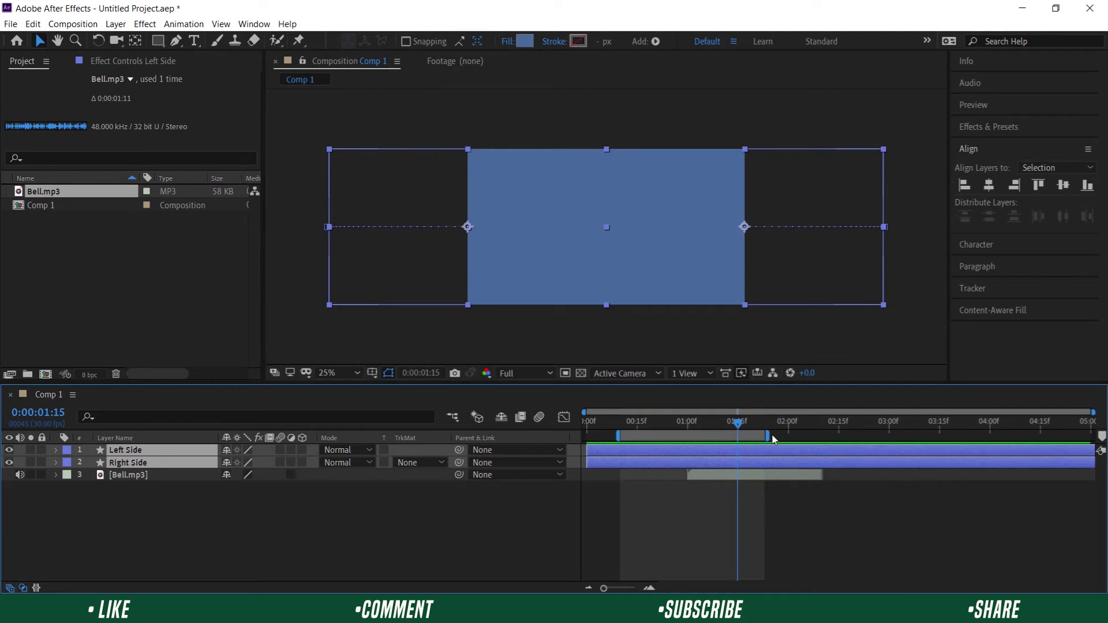
left_click_drag(769, 435, 1094, 433)
mouse_move(724, 431)
left_mouse_down()
mouse_move(695, 444)
mouse_move(938, 435)
left_mouse_up()
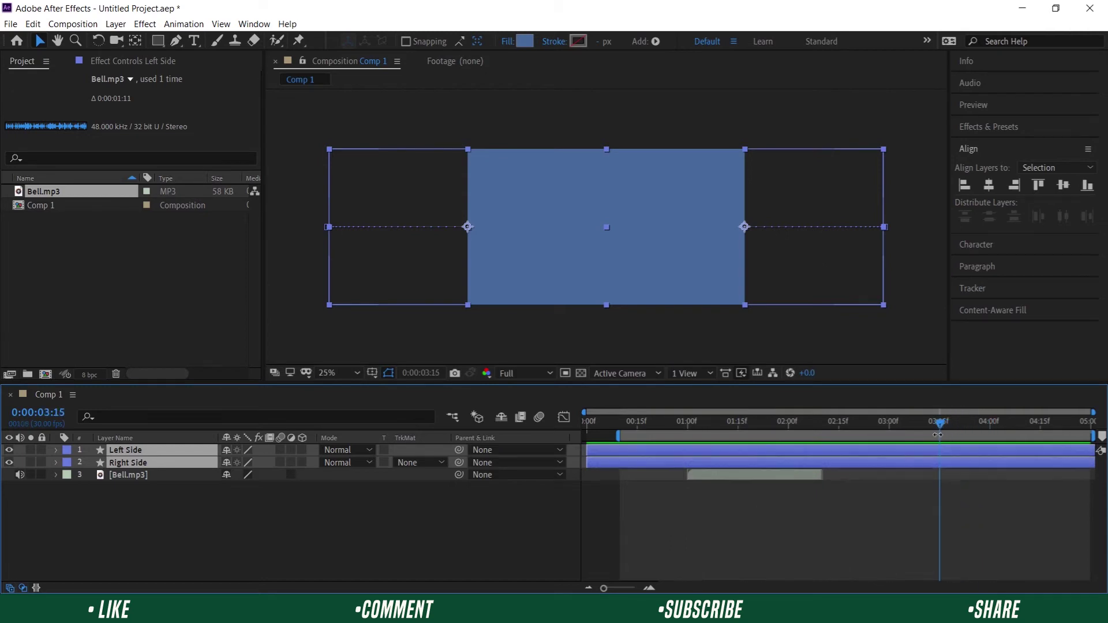
key("u")
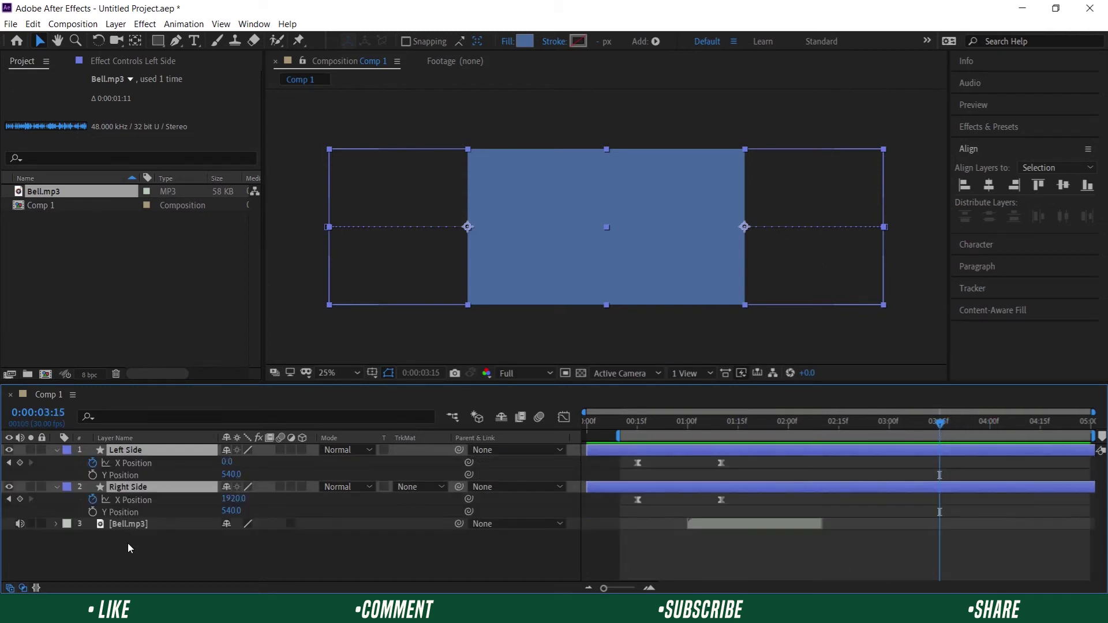
left_click_drag(746, 465, 631, 462)
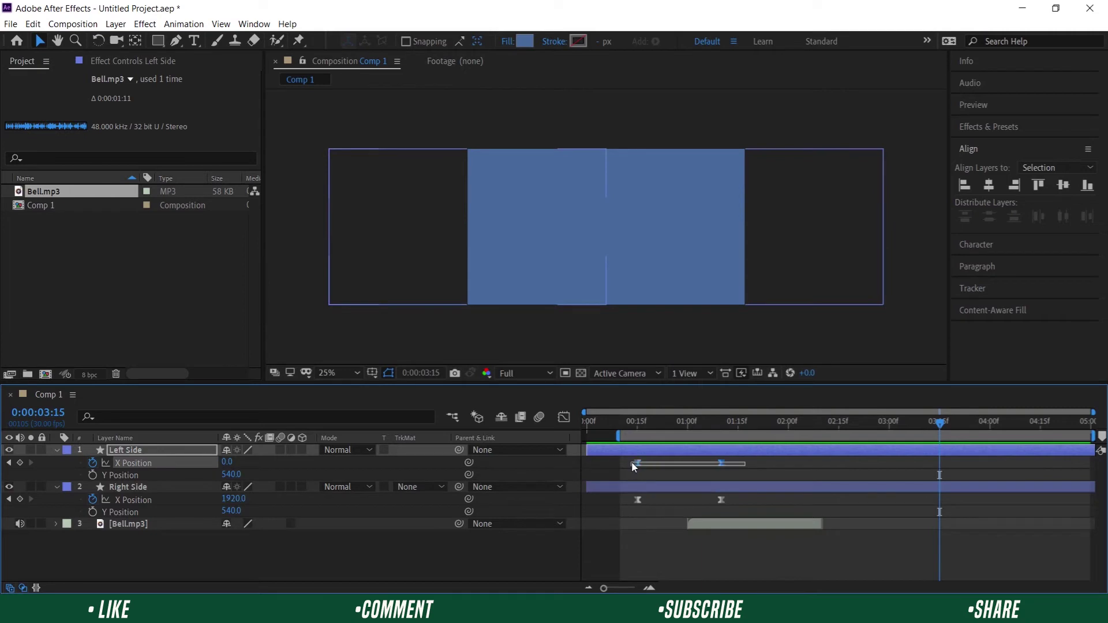
key("ctrl+c")
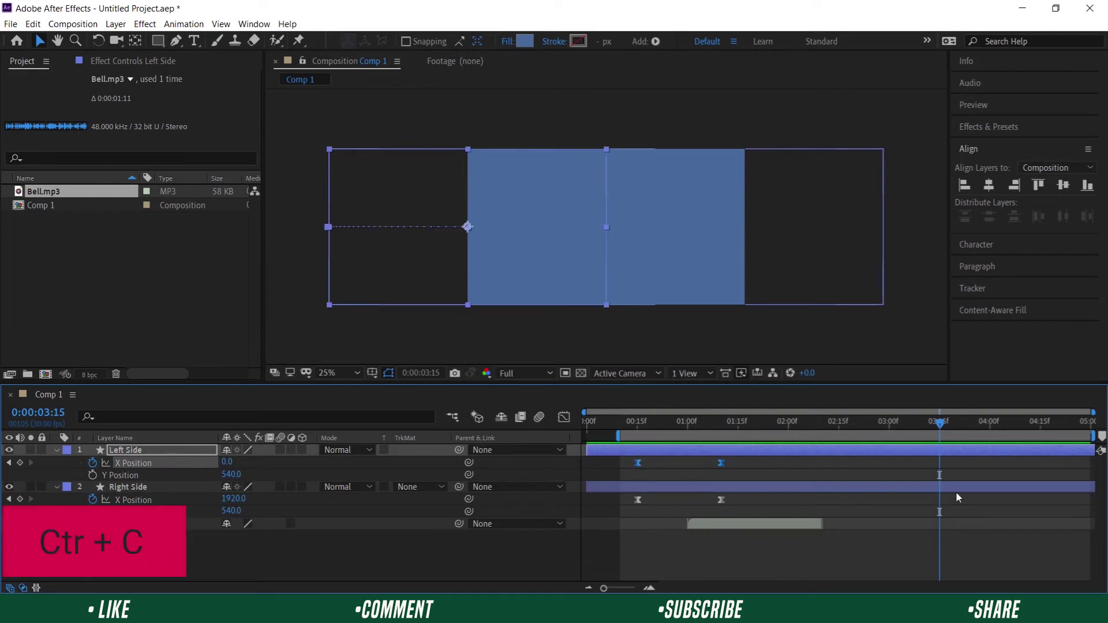
key("ctrl+v")
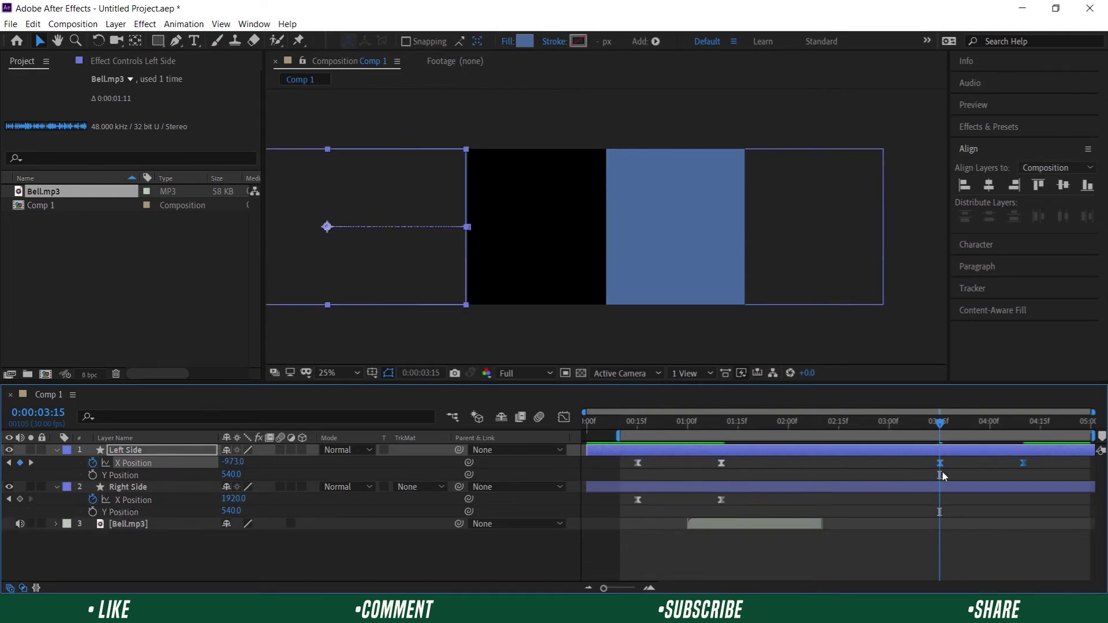
right_click(941, 467)
mouse_move(950, 456)
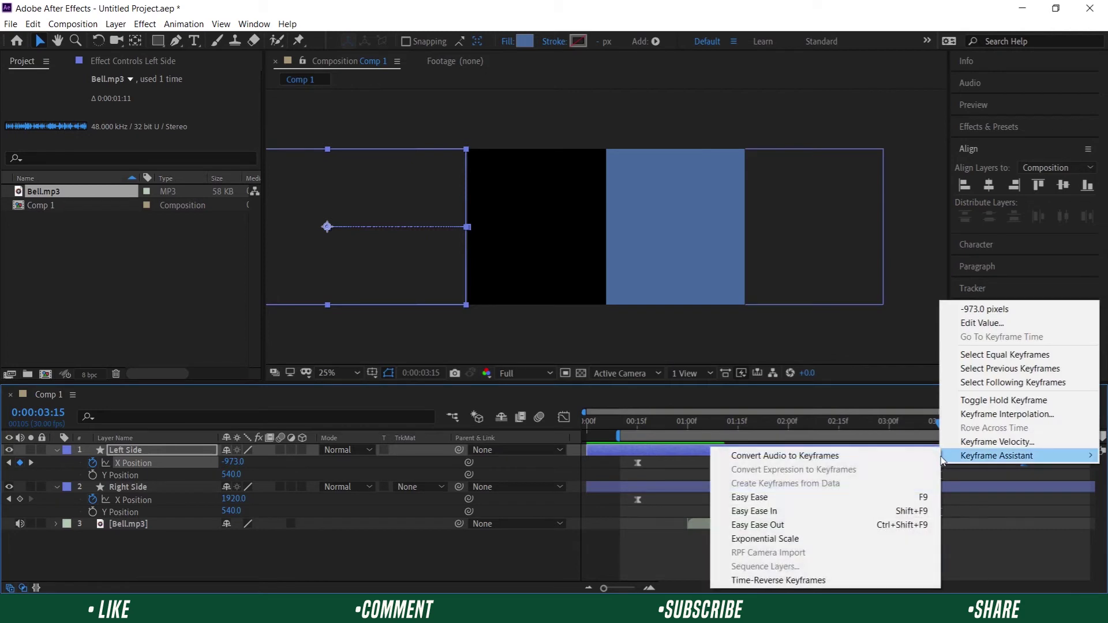
left_click(825, 581)
left_click_drag(622, 503, 736, 504)
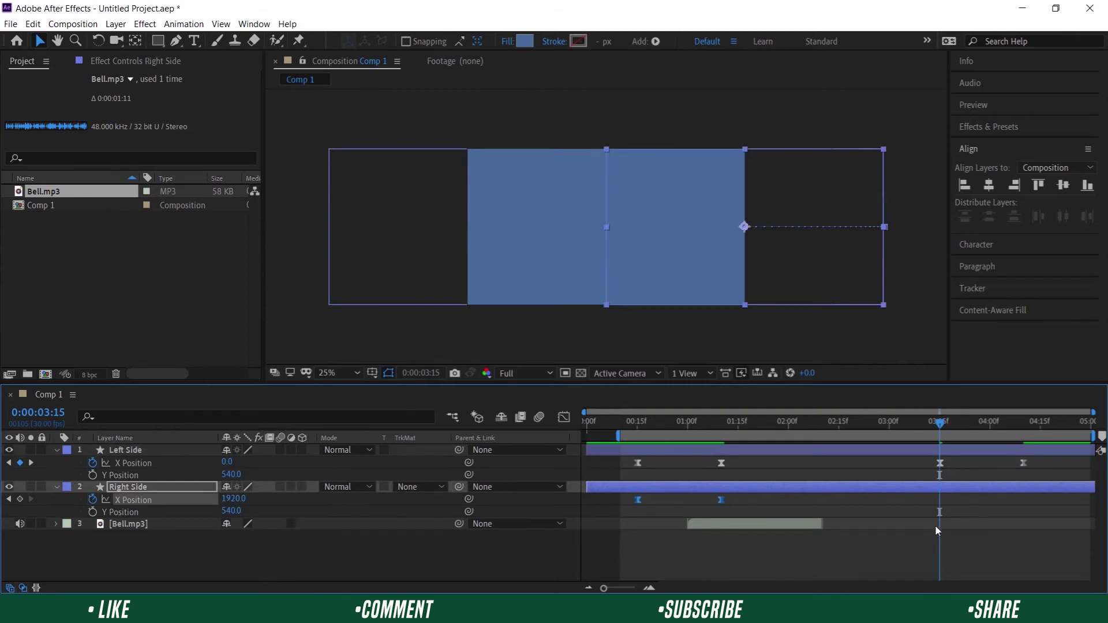
key("ctrl+c")
key("ctrl+v")
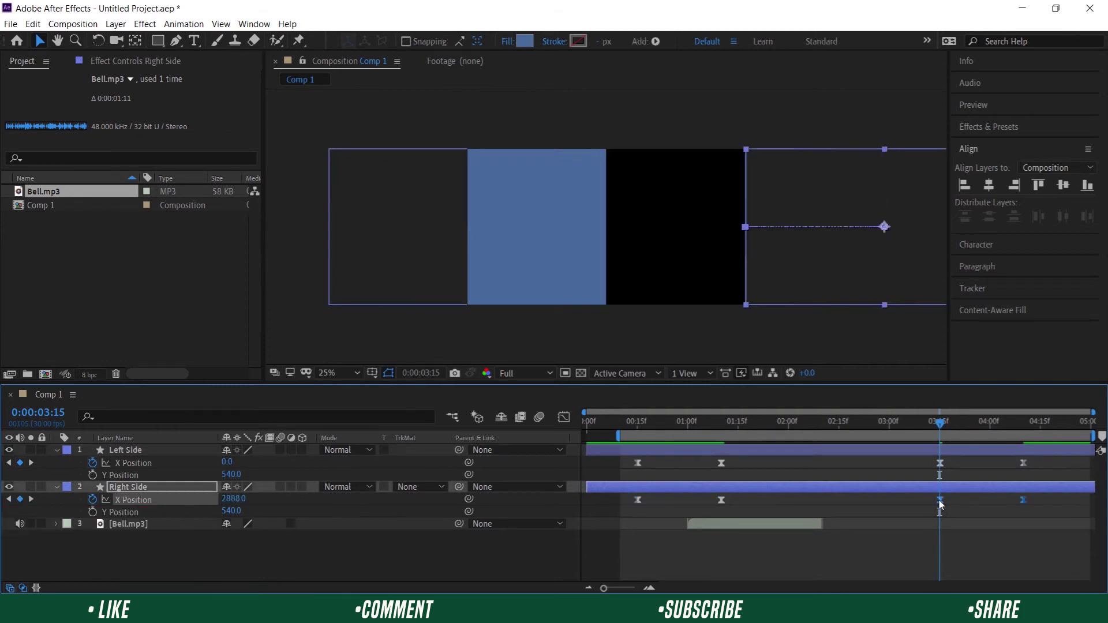
right_click(940, 502)
mouse_move(982, 492)
left_click(892, 492)
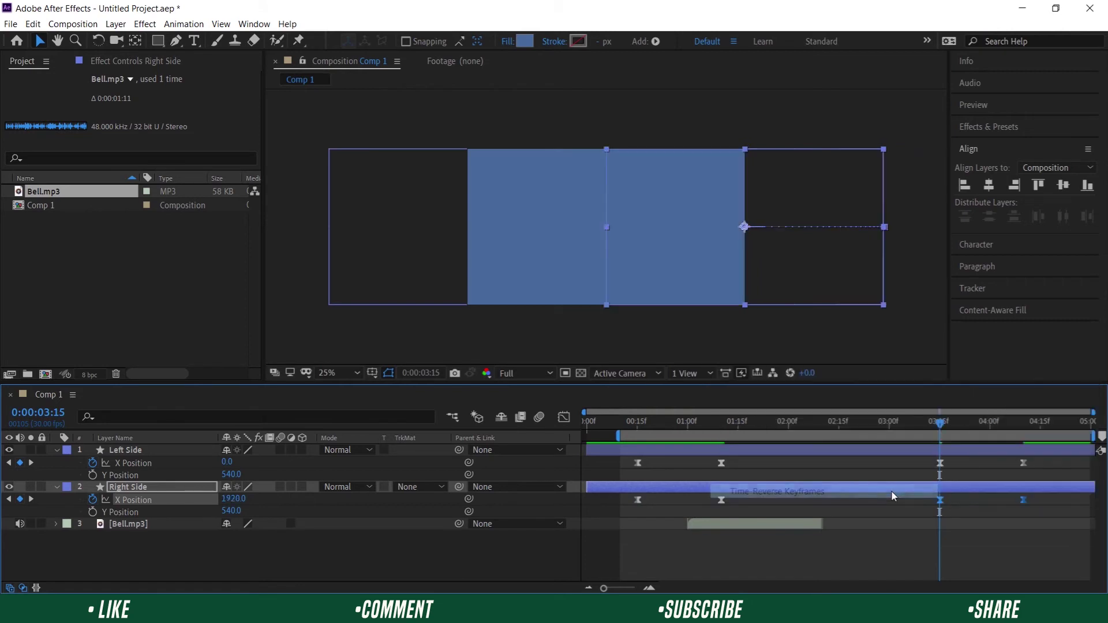
left_click_drag(940, 423, 657, 423)
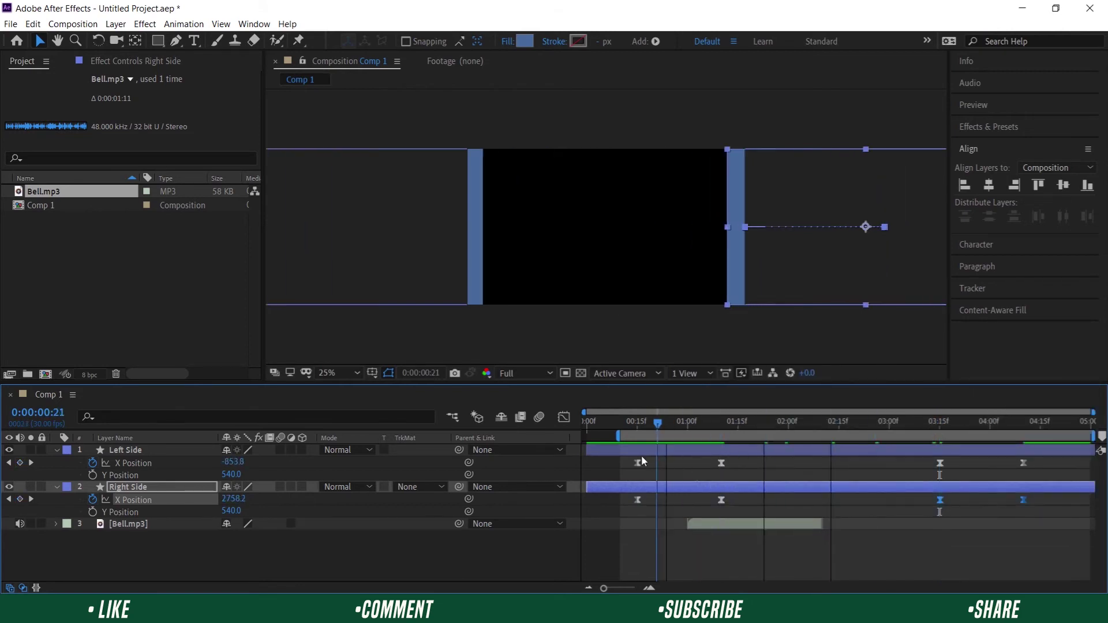
key("shift+Page_Up")
key("space")
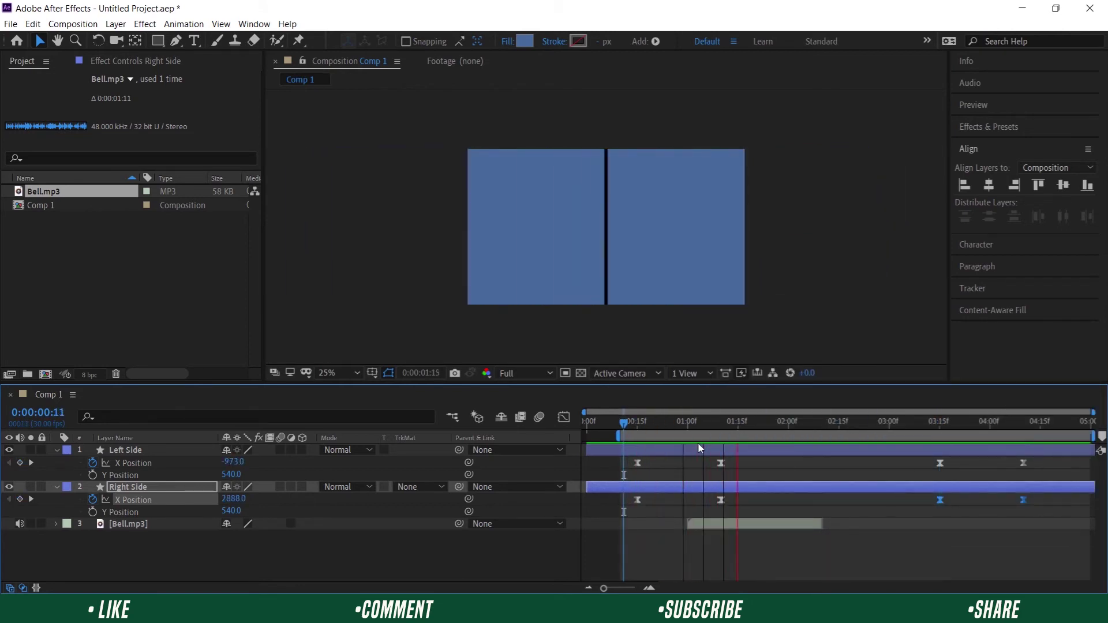
key("space")
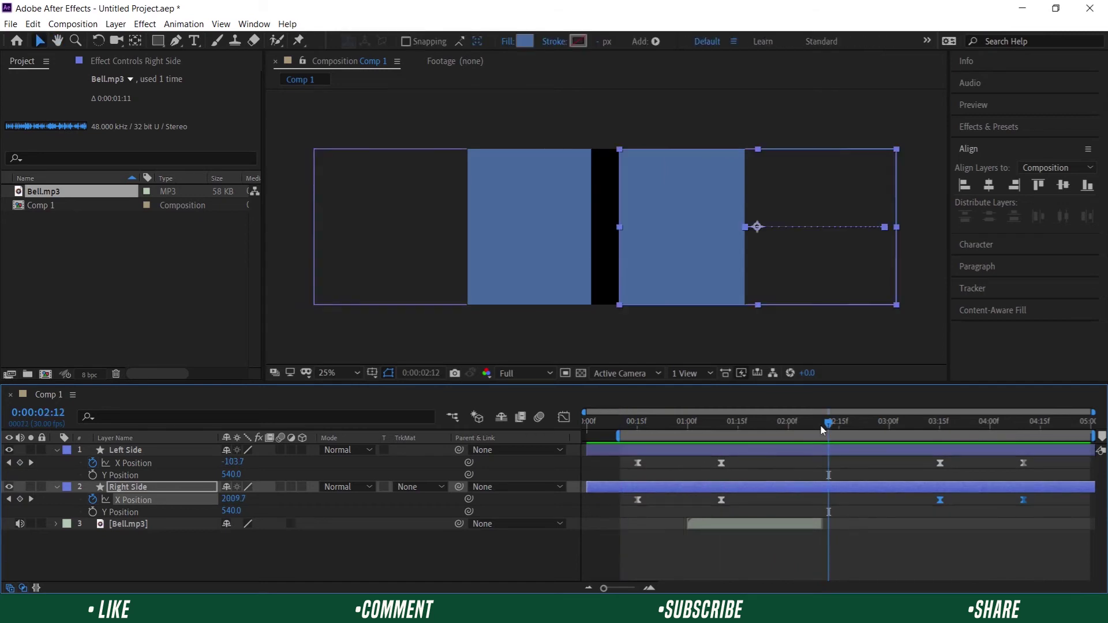
mouse_move(823, 430)
left_mouse_down()
mouse_move(936, 456)
mouse_move(833, 461)
left_mouse_up()
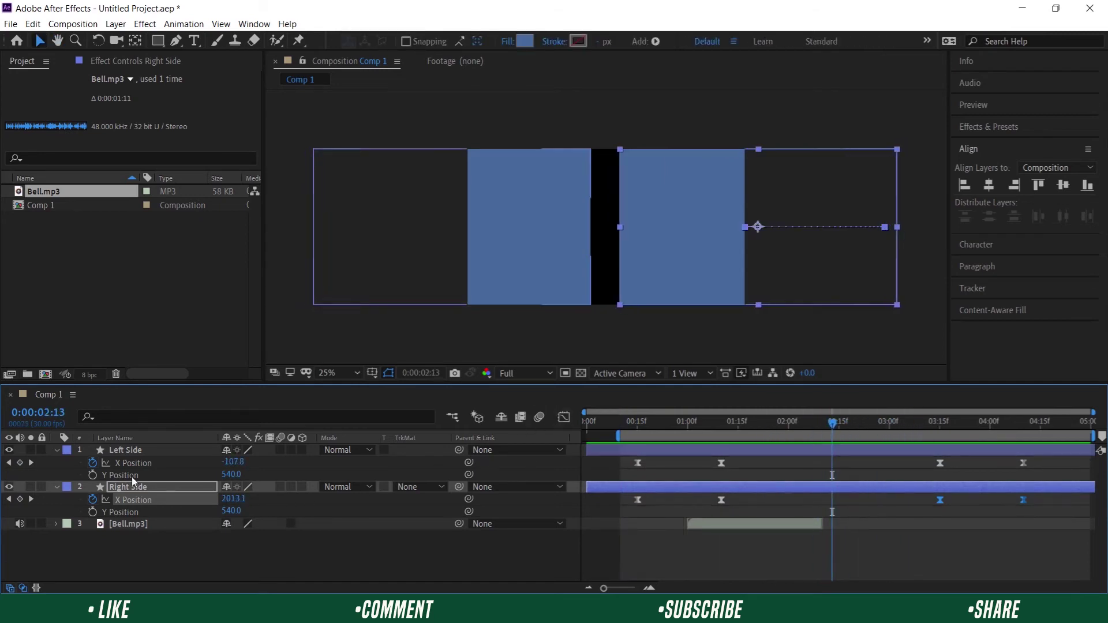
Set both halves' meeting X Position keyframes to Hold, then preview from 0:00:00:27
left_click(139, 461)
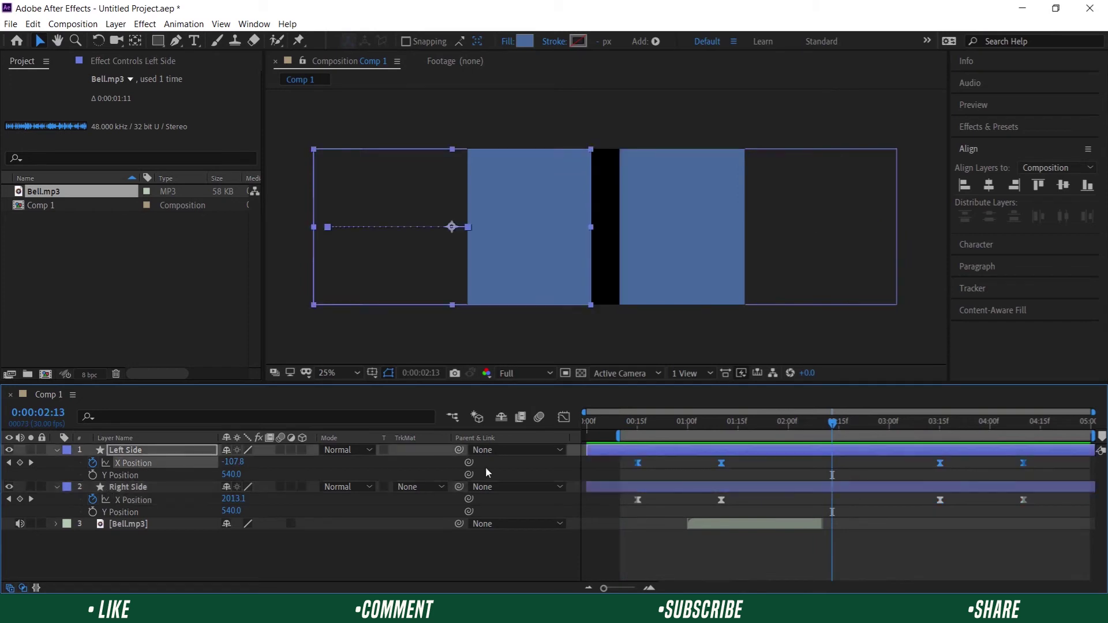
left_click(564, 417)
left_click(157, 500)
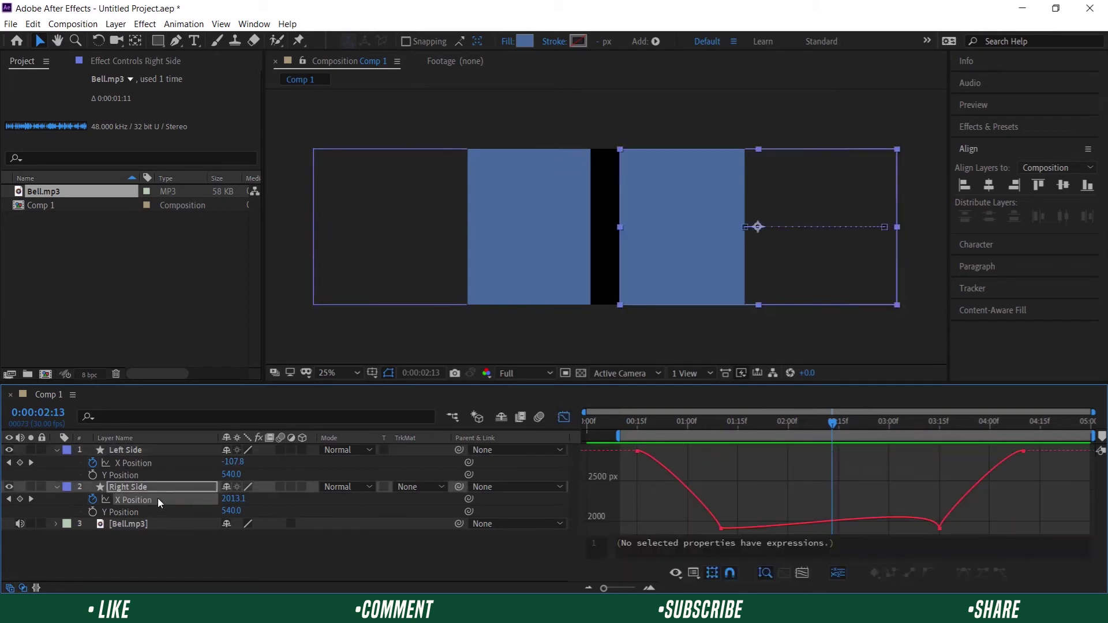
left_click(166, 462, "shift")
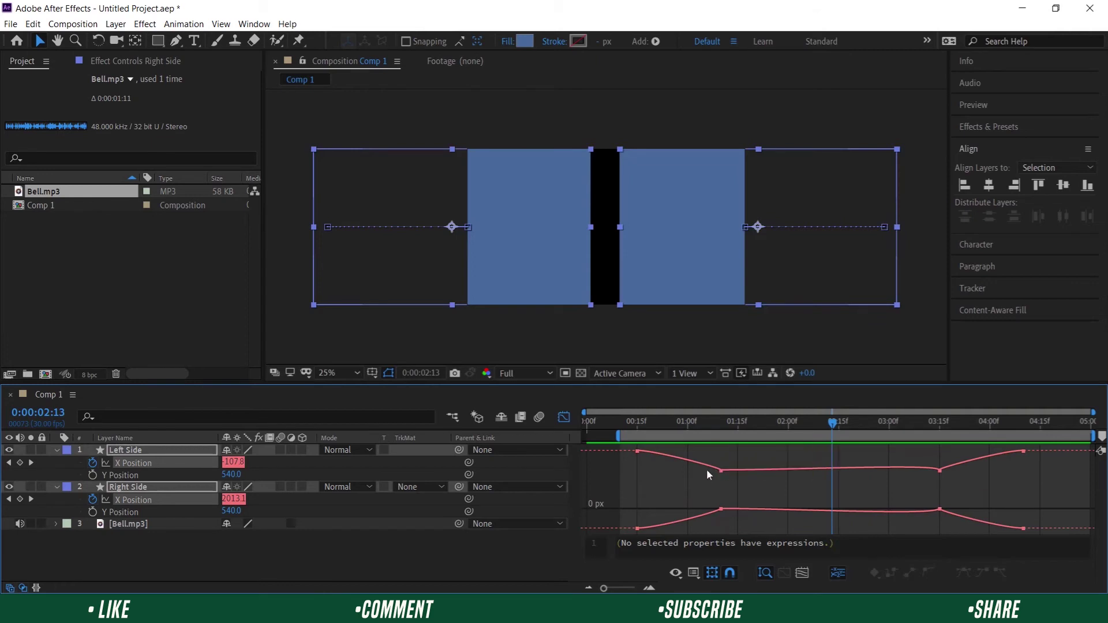
left_click_drag(705, 456, 733, 520)
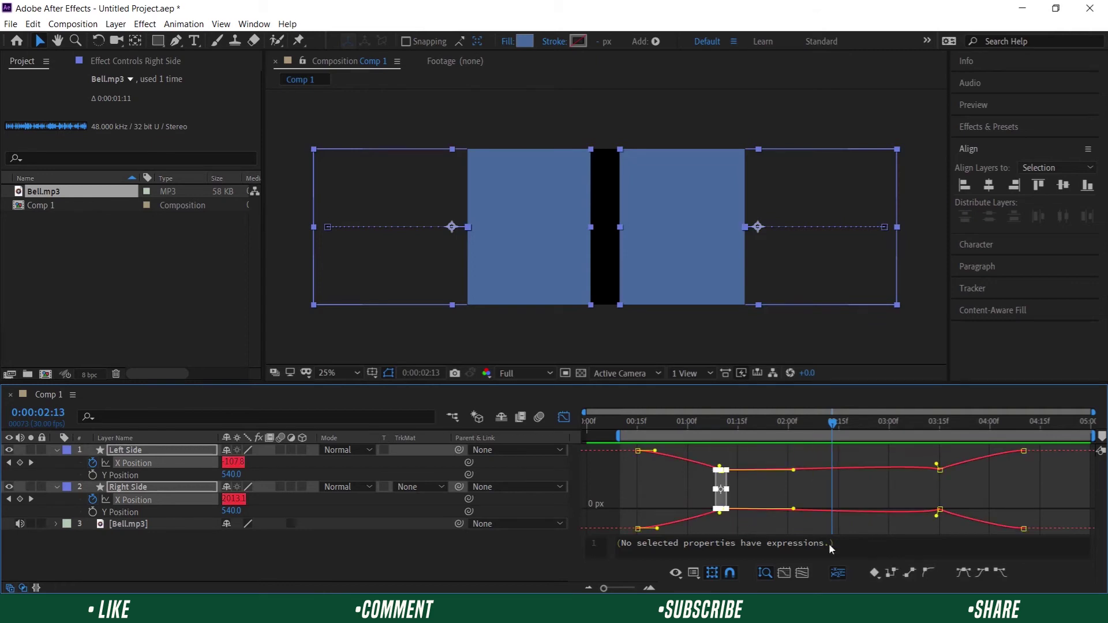
left_click(892, 577)
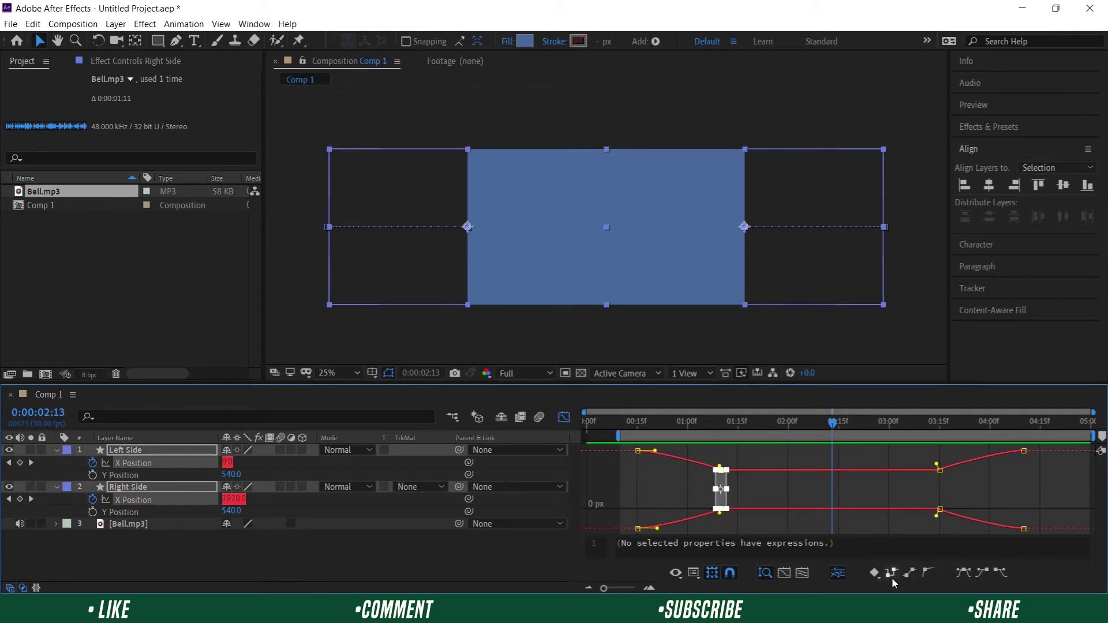
left_click_drag(833, 426, 678, 426)
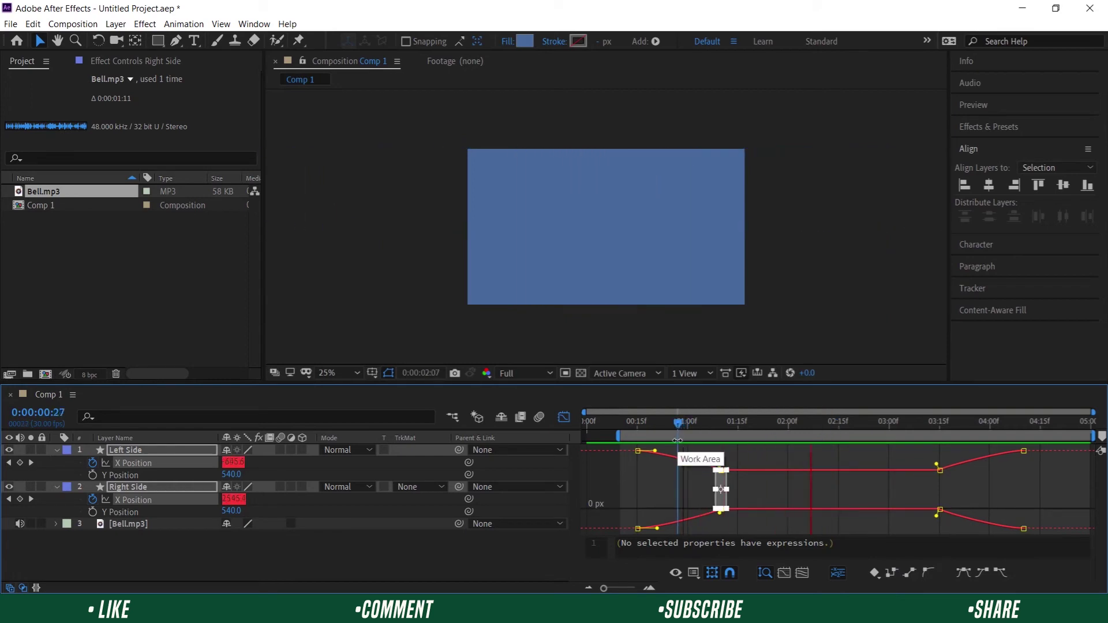
key("space")
Move the last X Position keyframes of Right Side and Left Side to 4:00
left_click(564, 416)
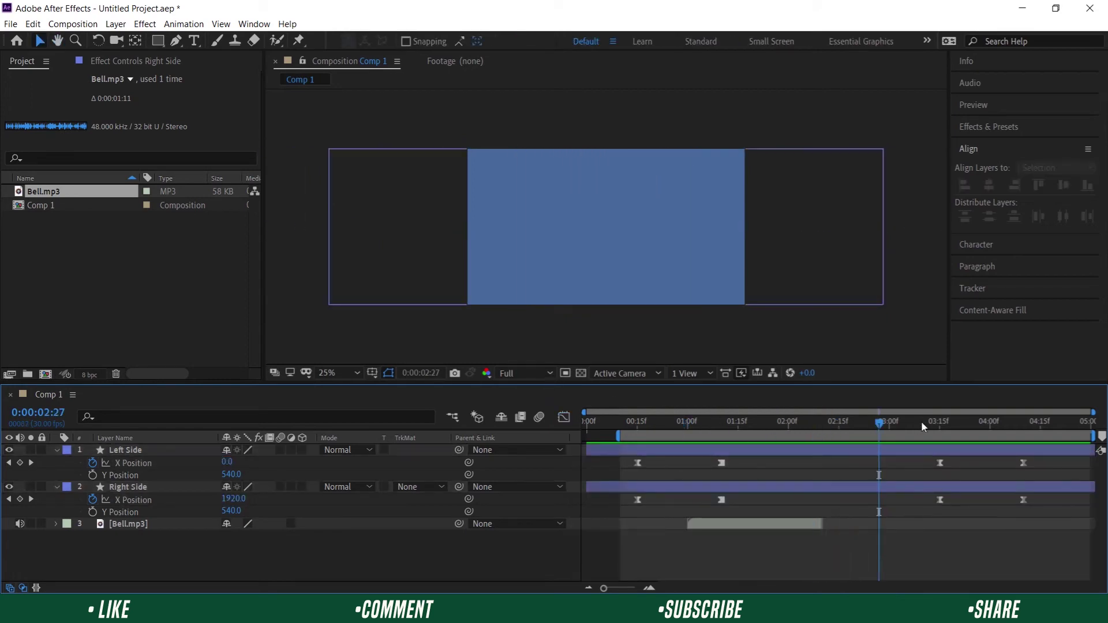
left_click(1023, 500)
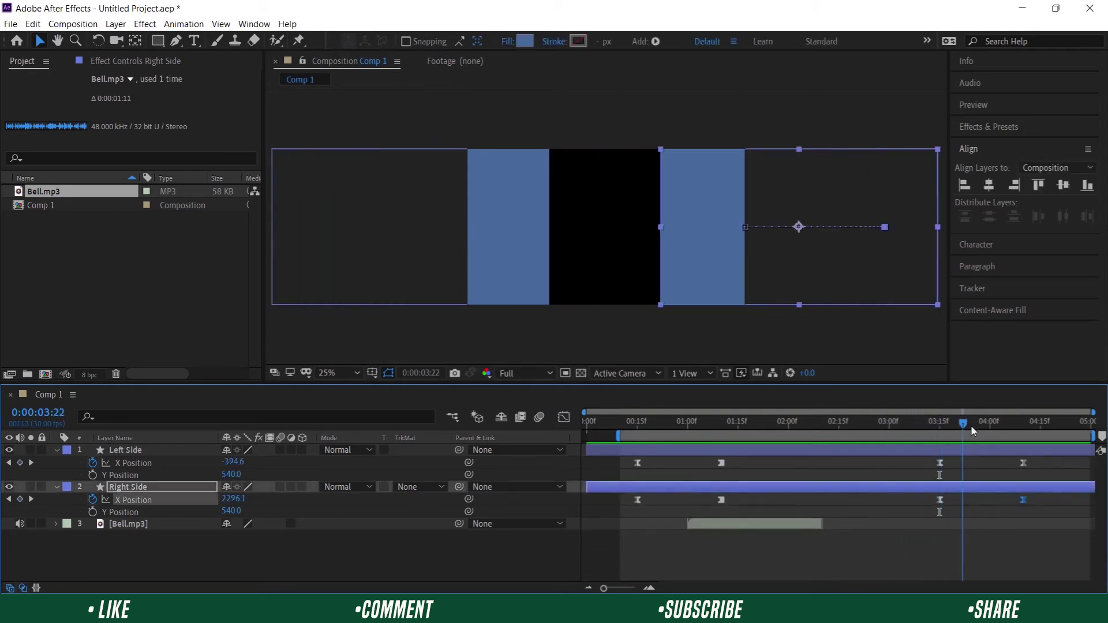
left_click(988, 426)
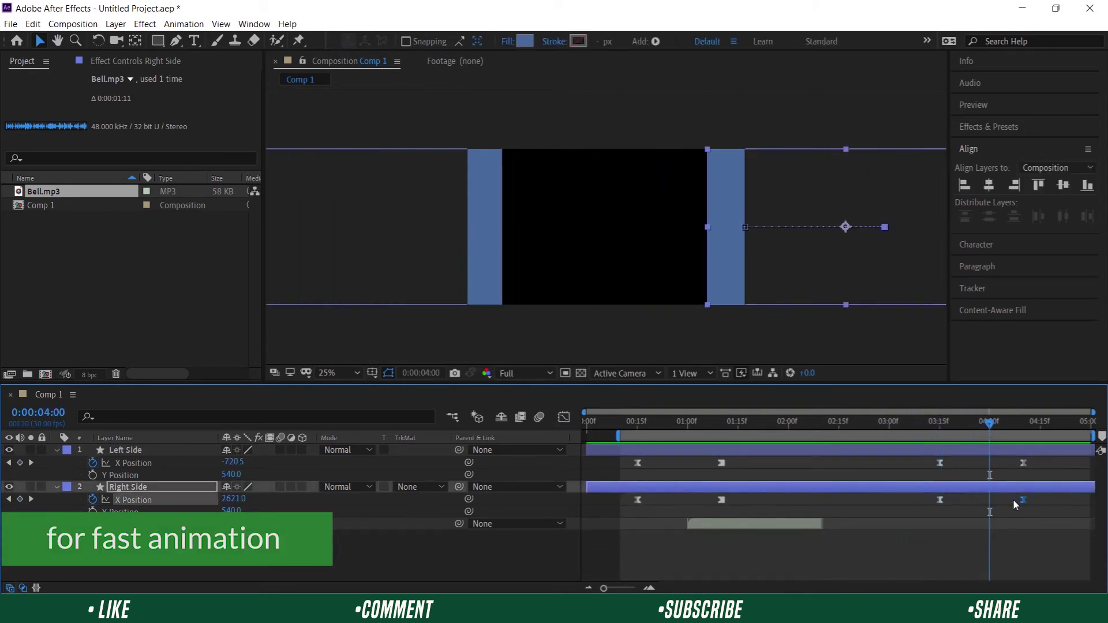
left_click_drag(1024, 500, 989, 500)
left_click_drag(1023, 463, 994, 464)
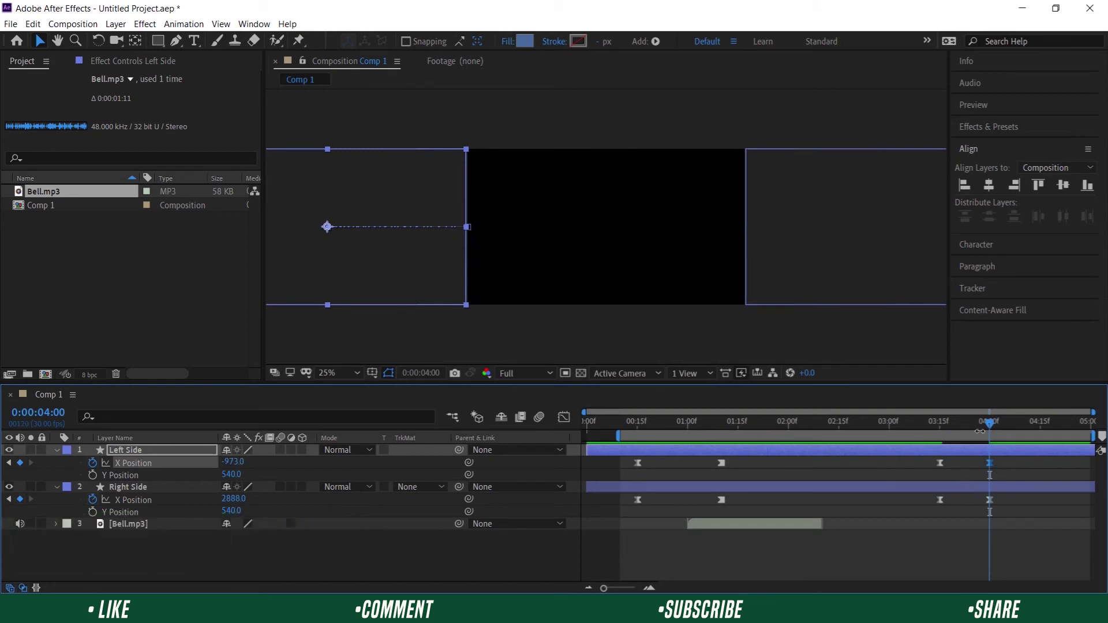
Precompose the Left Side and Right Side layers into a composition named 'Transition'
left_click(55, 487)
left_click(55, 451)
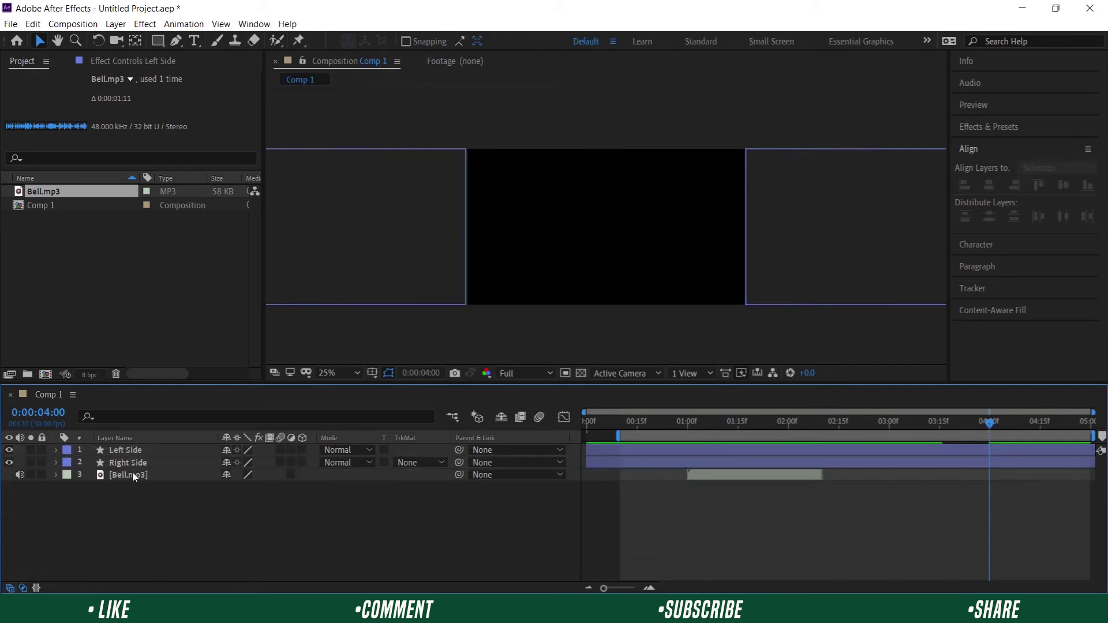
left_click(157, 462)
left_click(154, 451, "shift")
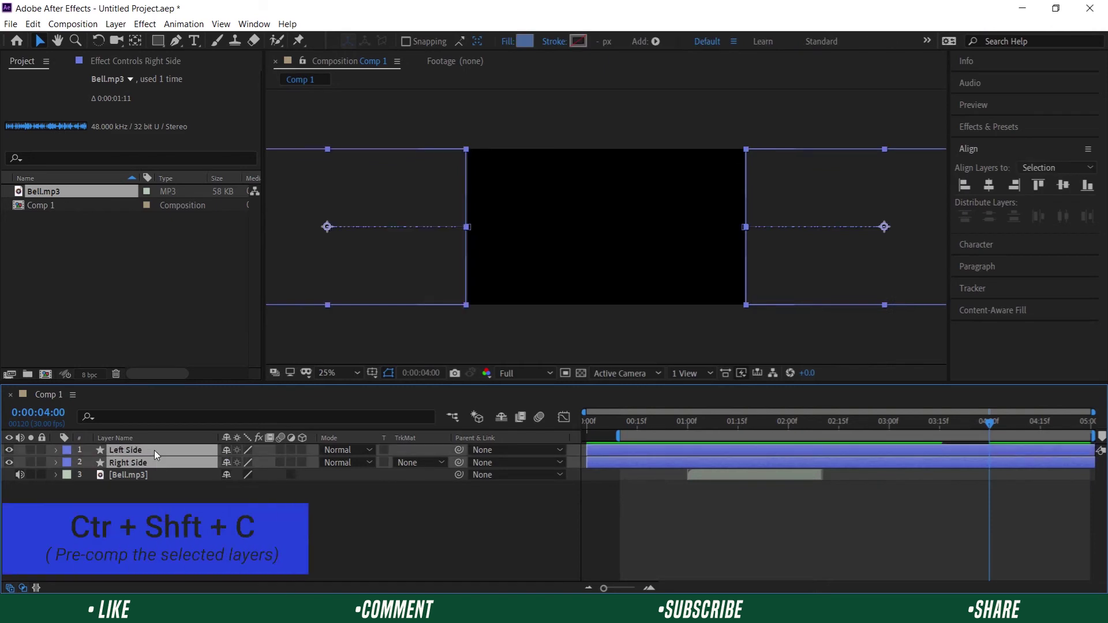
right_click(154, 450)
left_click(209, 396)
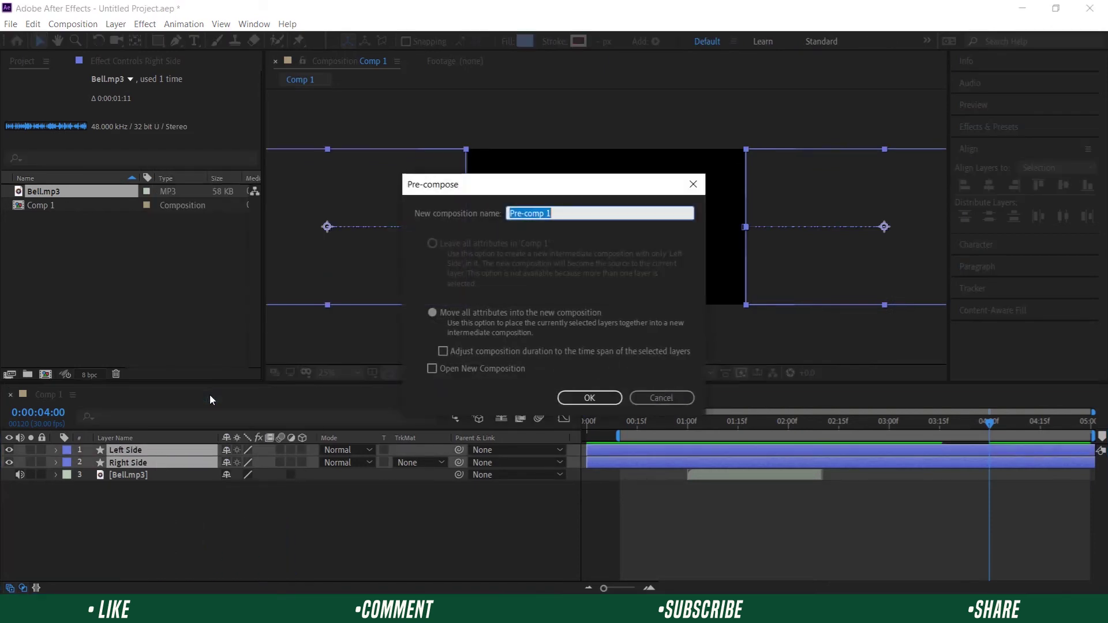
type("Transition")
key("Return")
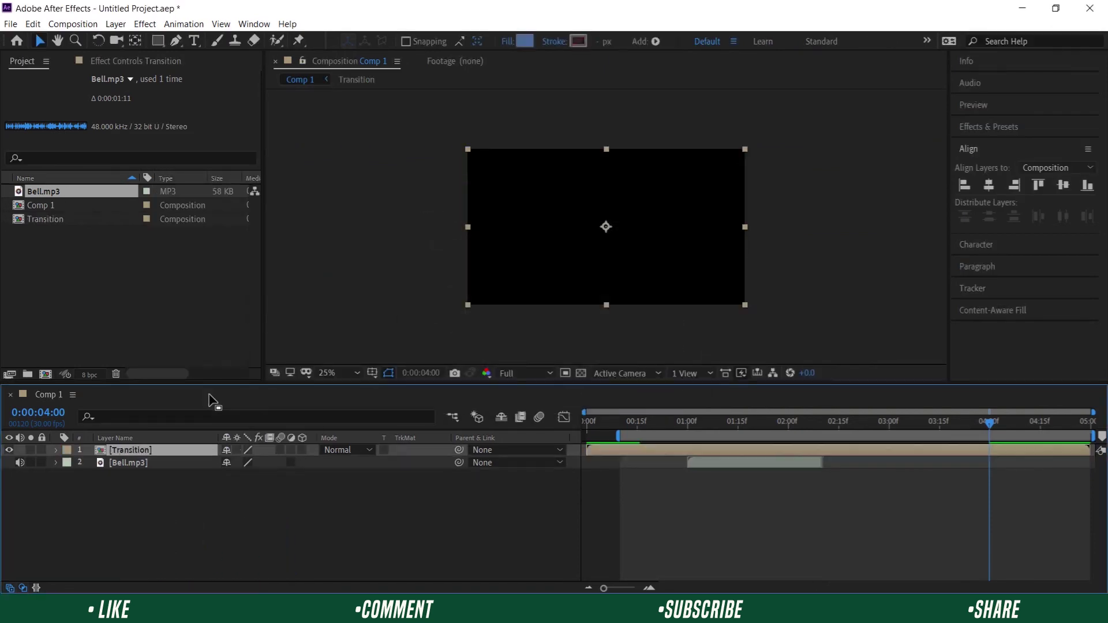
At 1:15, create a text layer reading 'Harmish Shah' with 'H.s'tudio' on a second line
left_click(195, 41)
left_click(737, 424)
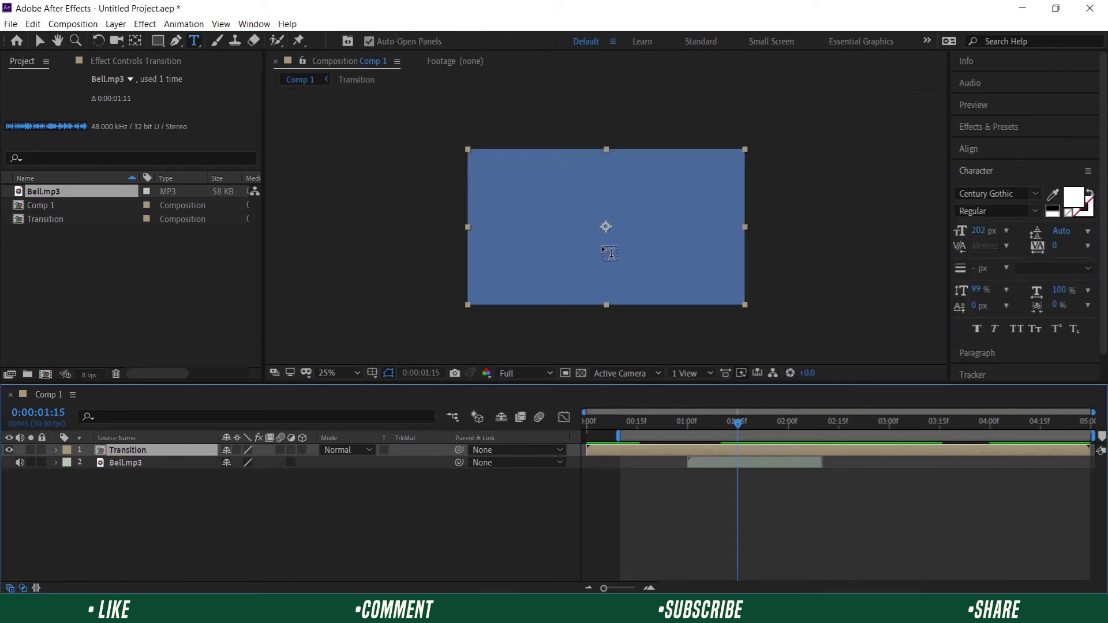
left_click(557, 248)
type("Har")
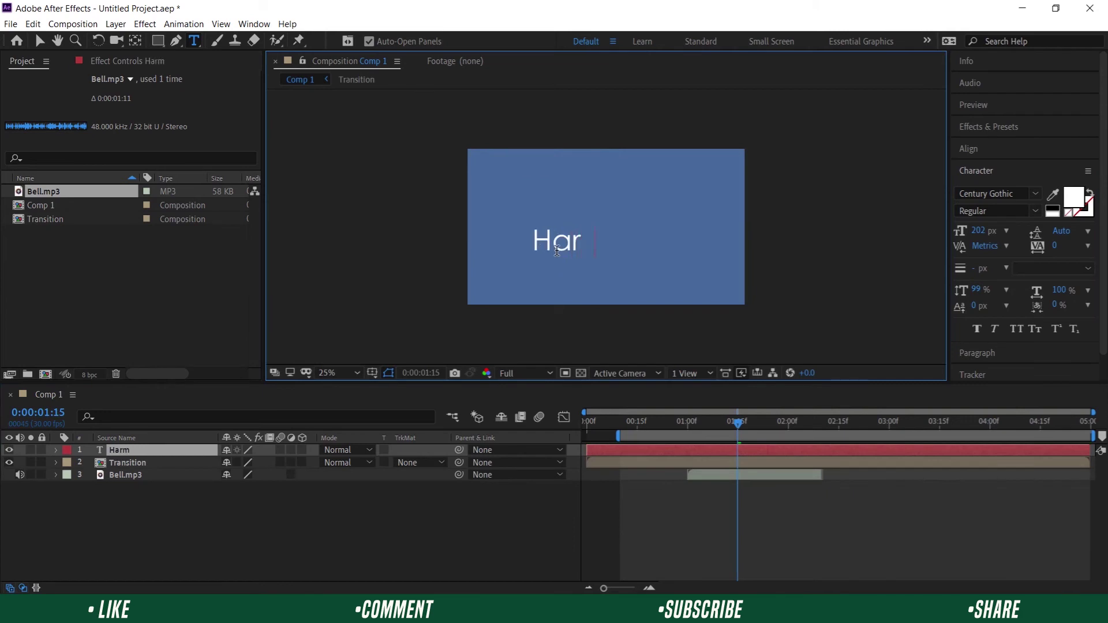
type("mish Shah")
key("Return")
type("H")
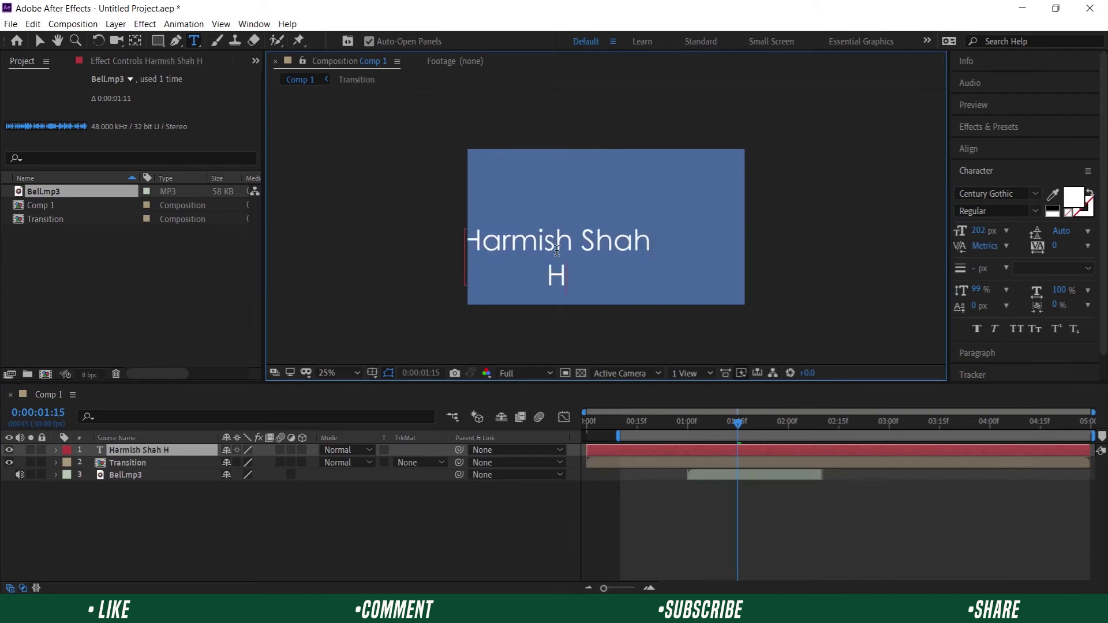
type(".s'tudio")
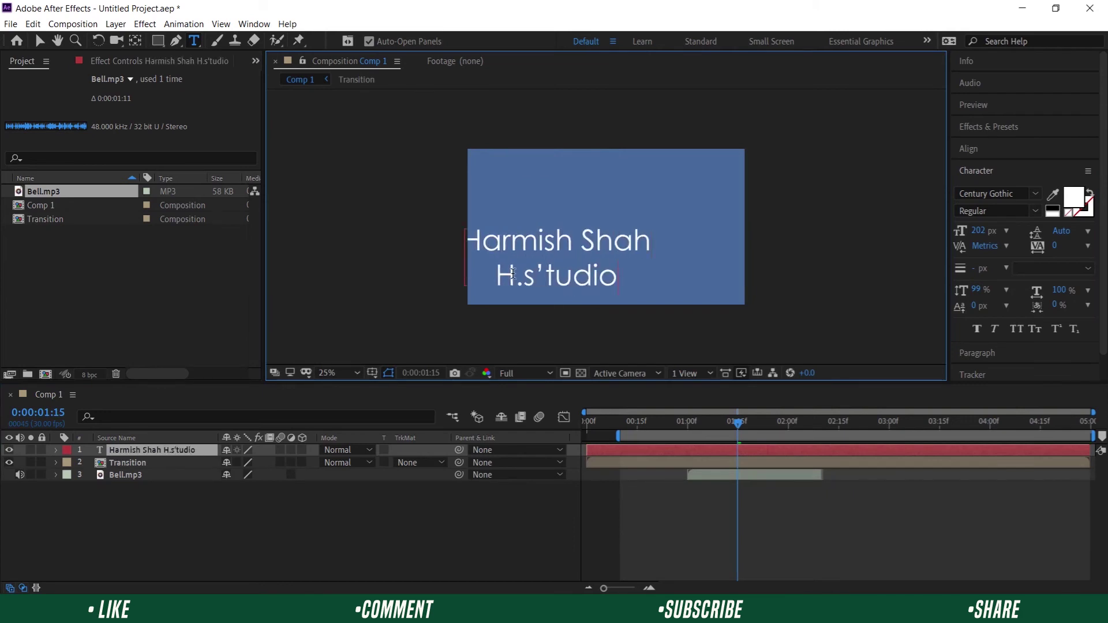
Make the second line 'H.s'tudio' Bold
left_click_drag(513, 272, 608, 274)
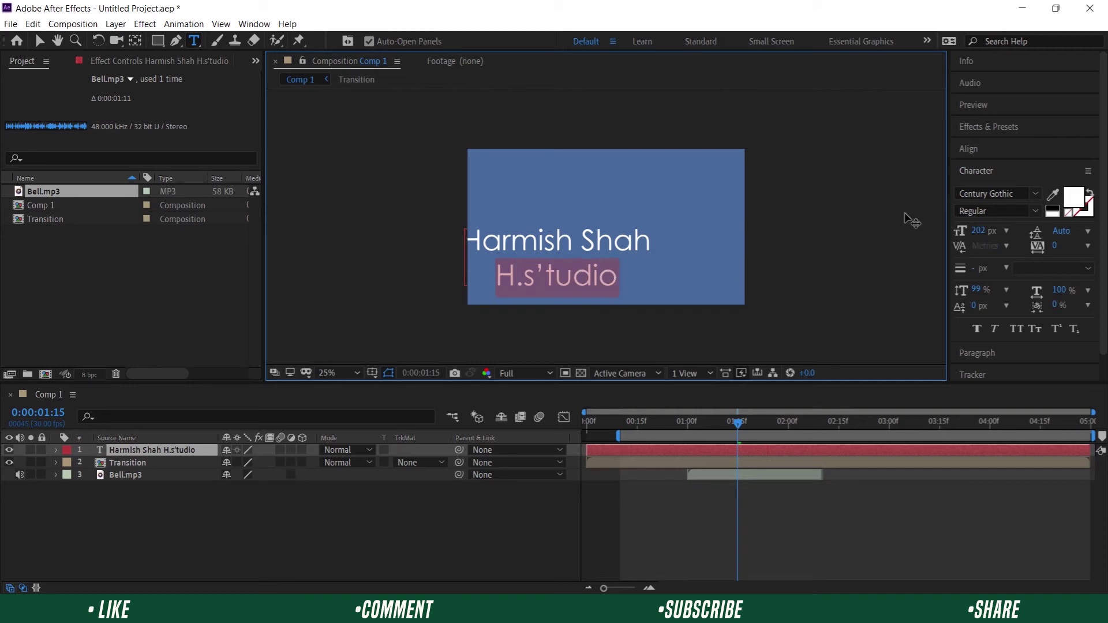
left_click(1035, 211)
left_click(999, 256)
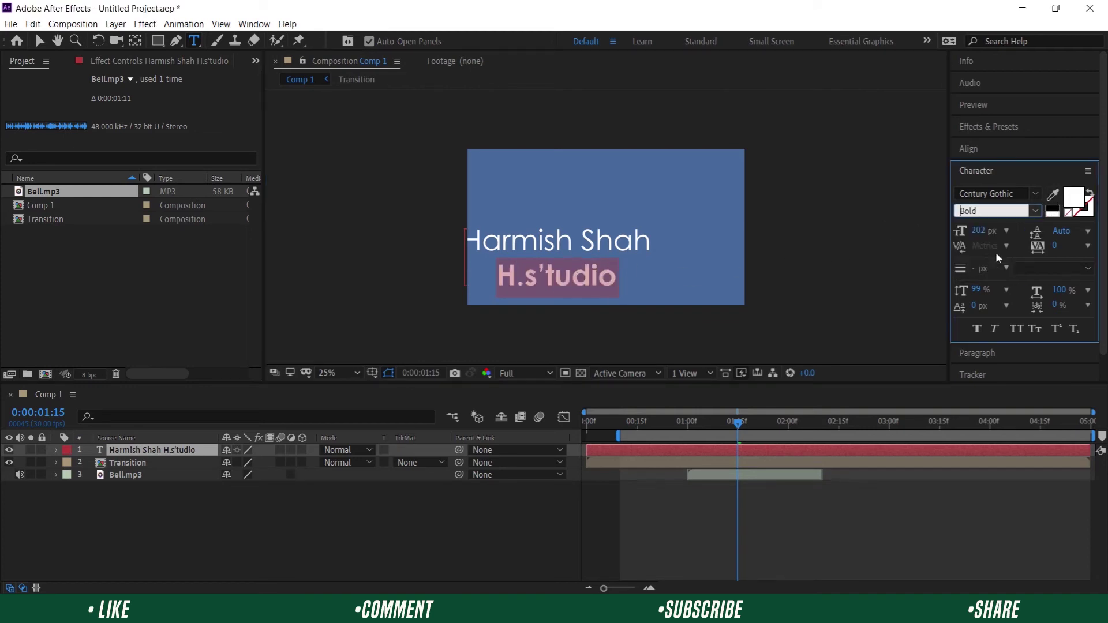
left_click(40, 40)
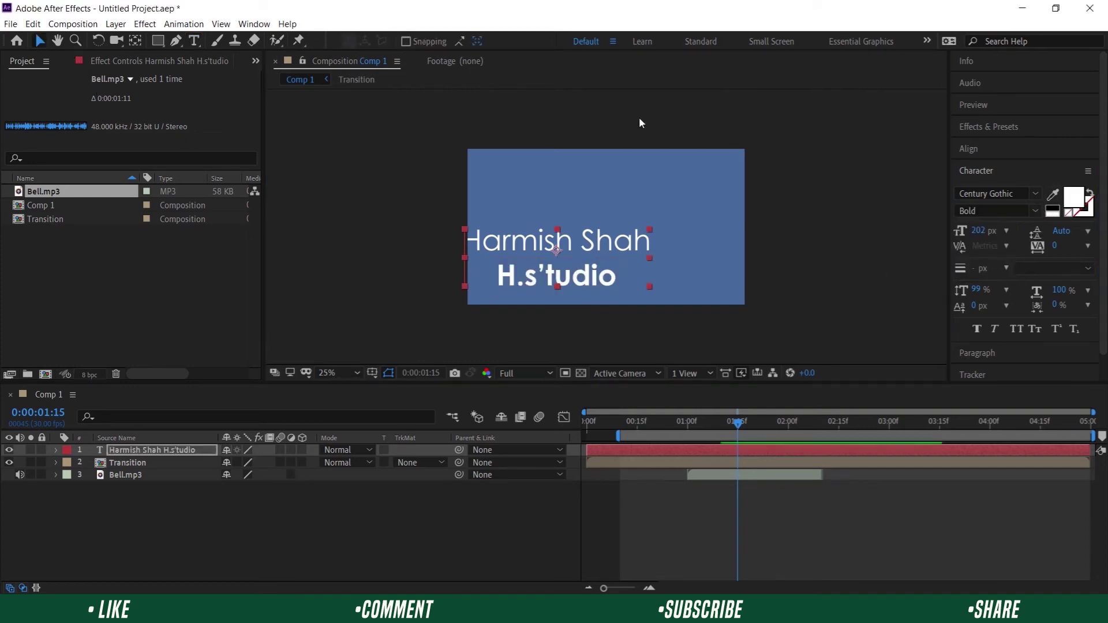
Centre the title horizontally and vertically in the composition
left_click(969, 150)
left_click(988, 185)
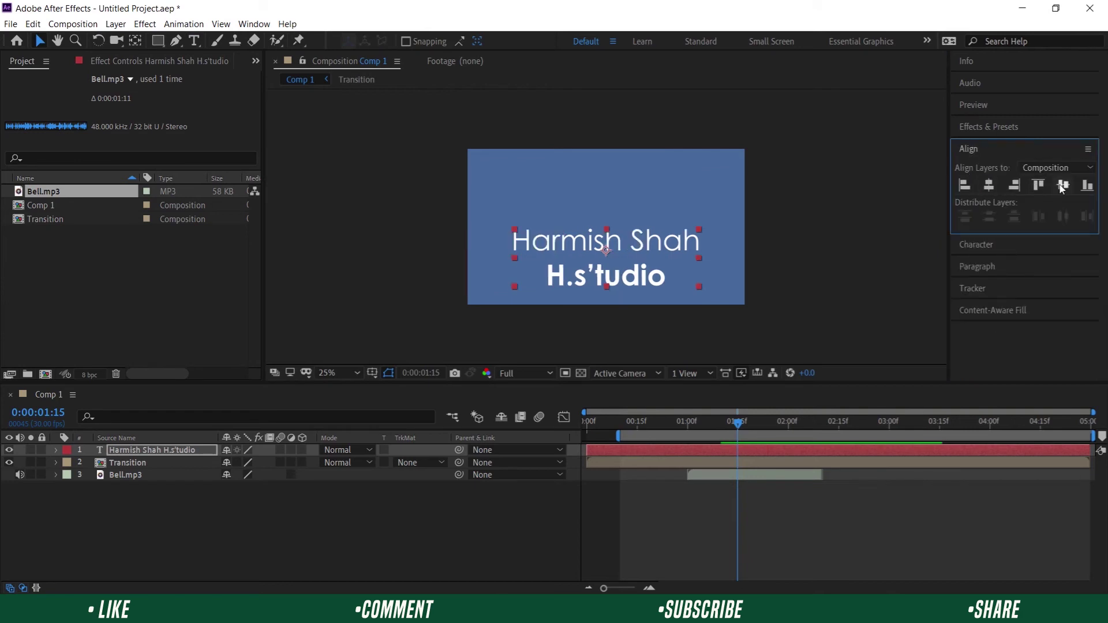
left_click(1063, 185)
left_click(974, 149)
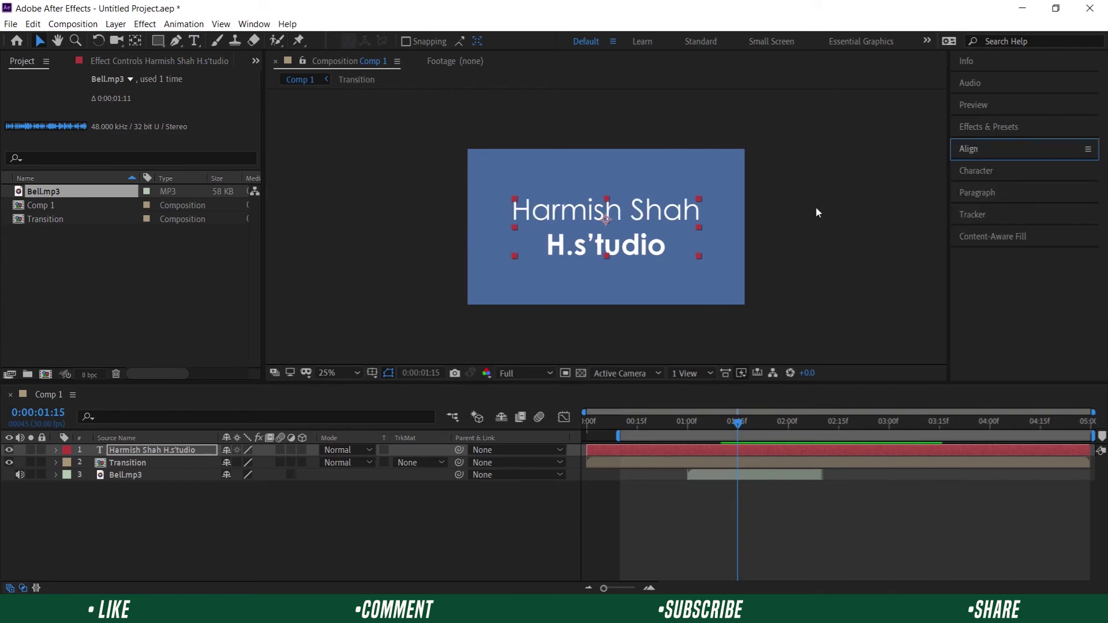
left_click(816, 206)
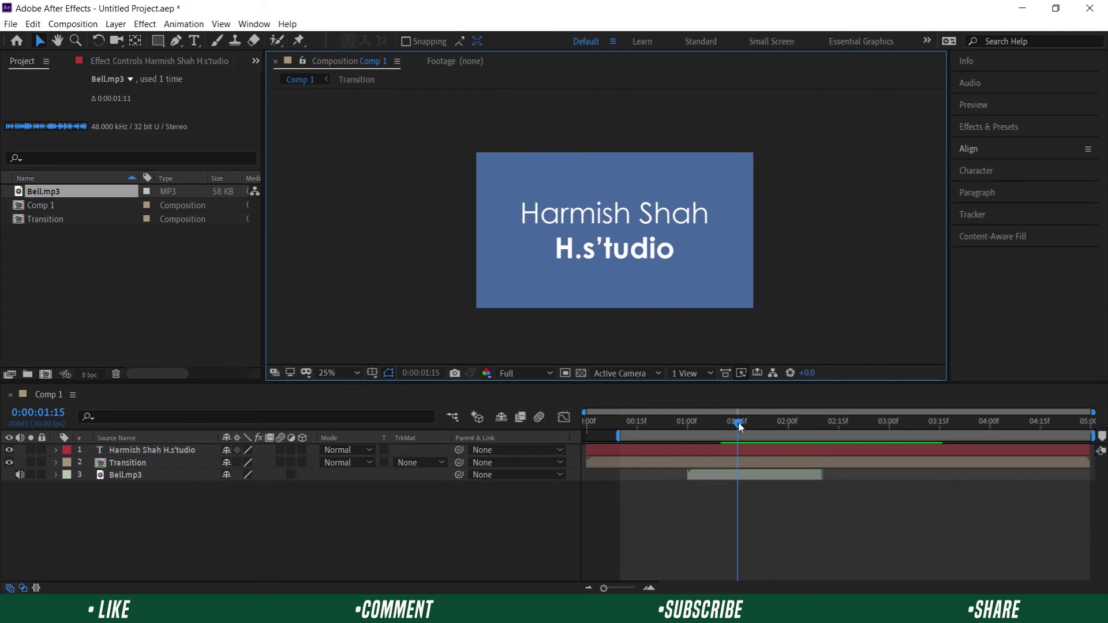
Duplicate the Transition layer, move the copy to the top and rename it 'Matte : Text Layer'
left_click_drag(740, 426, 703, 457)
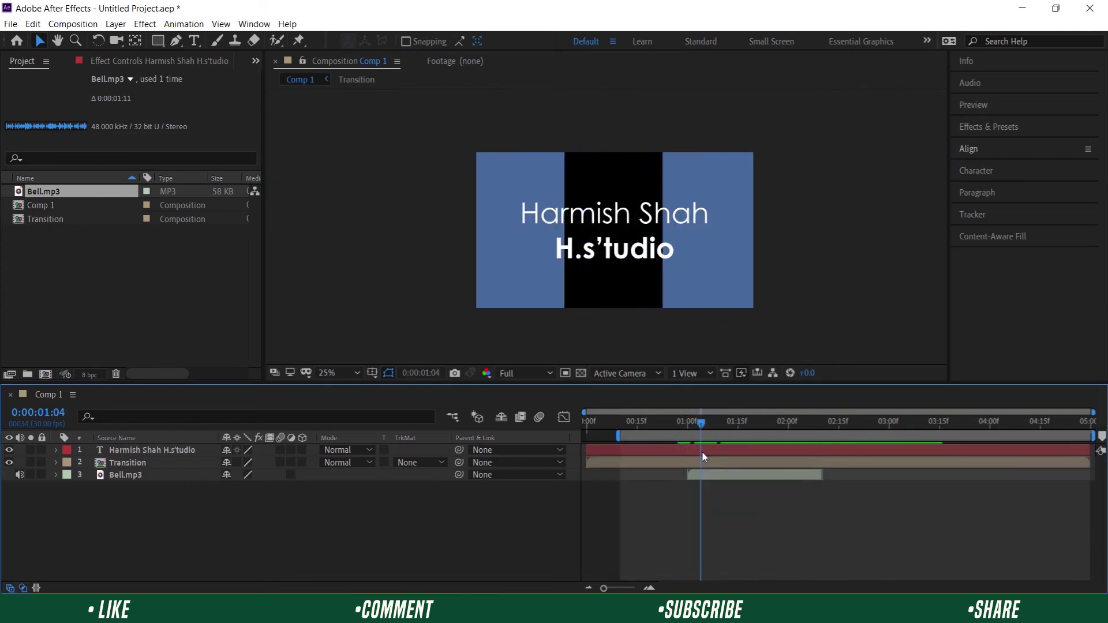
left_click(148, 464)
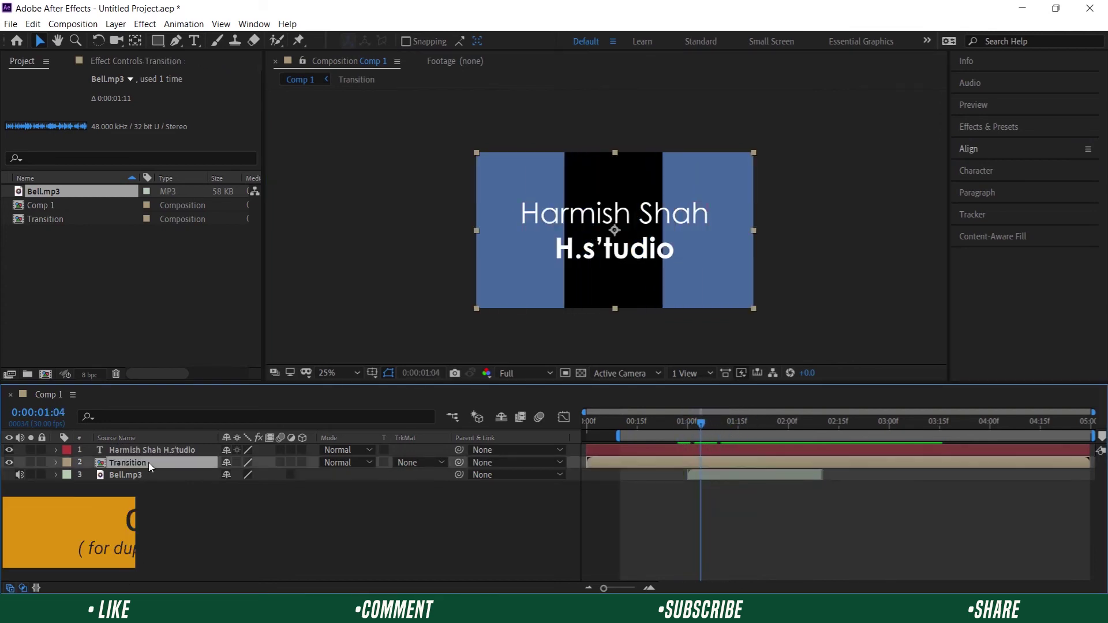
key("ctrl+d")
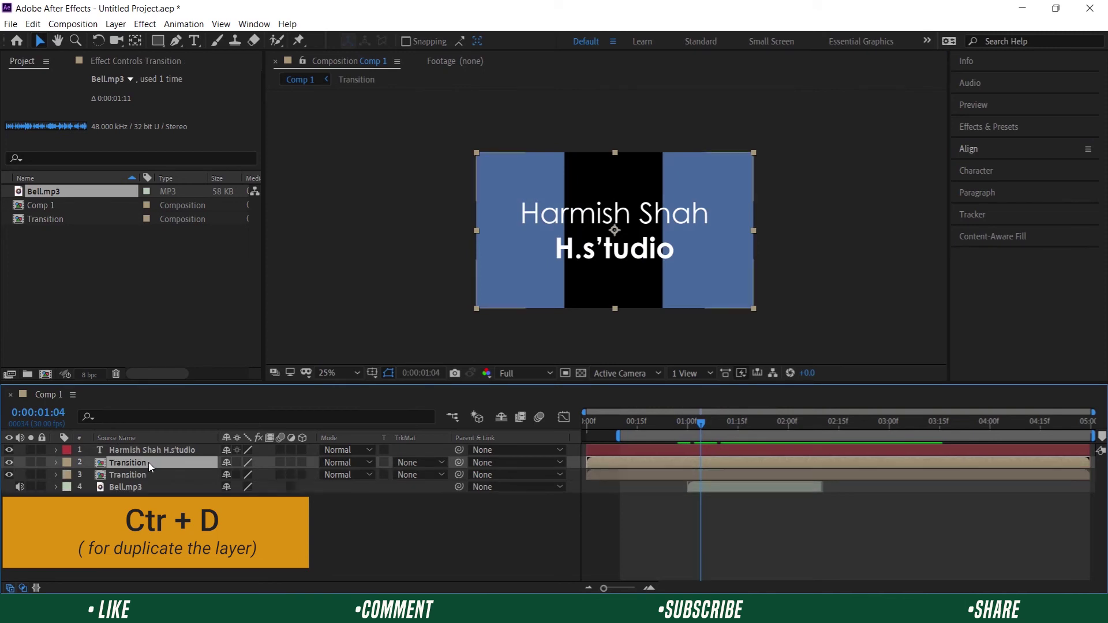
left_click_drag(137, 467, 144, 451)
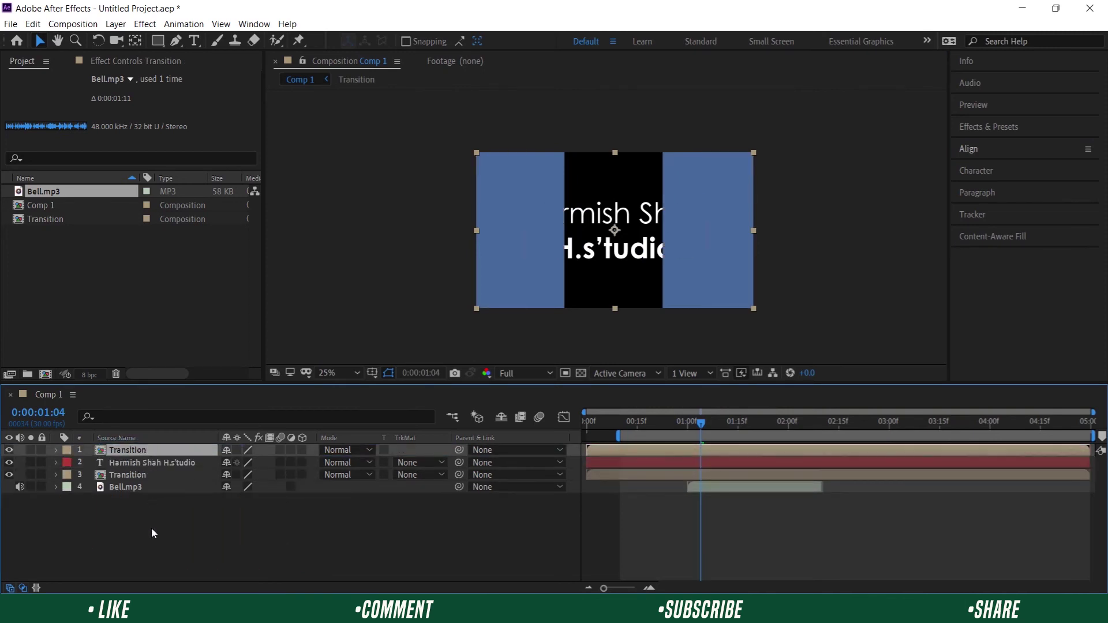
left_click(152, 527)
left_click(125, 450)
key("Return")
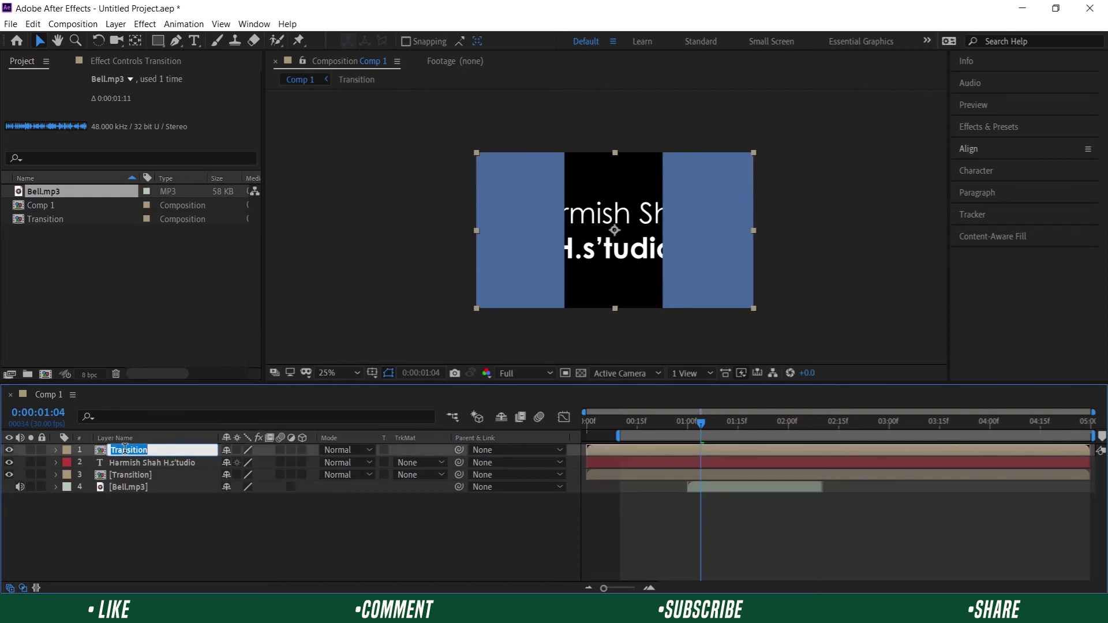
type("Matte : Text Layer")
key("Return")
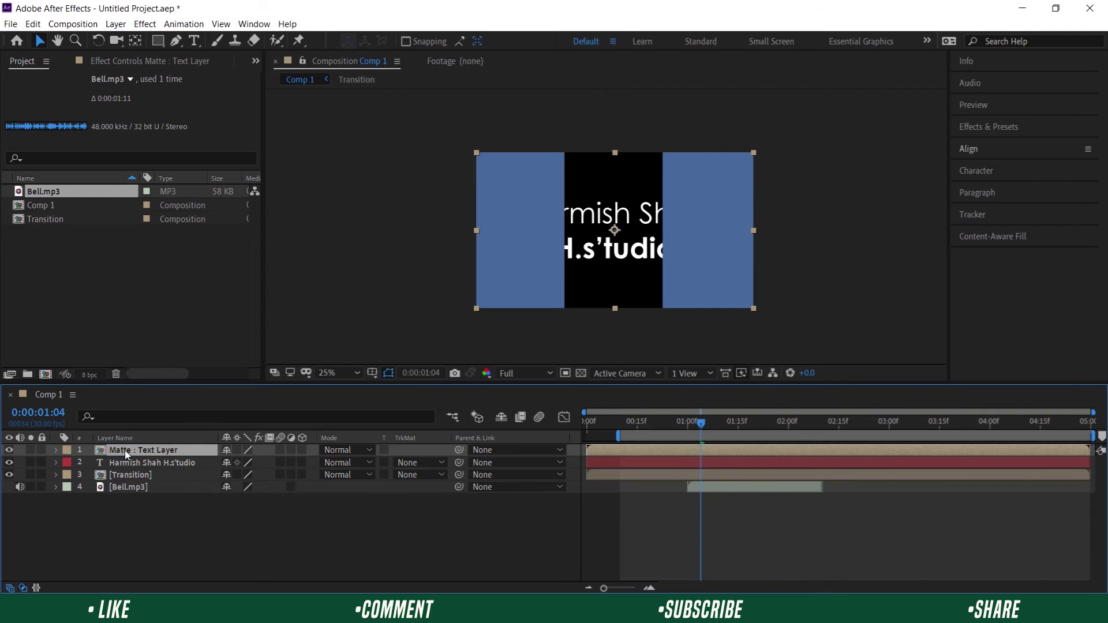
Set the text layer's track matte to Alpha Matte and scrub to check the reveal
left_click(409, 474)
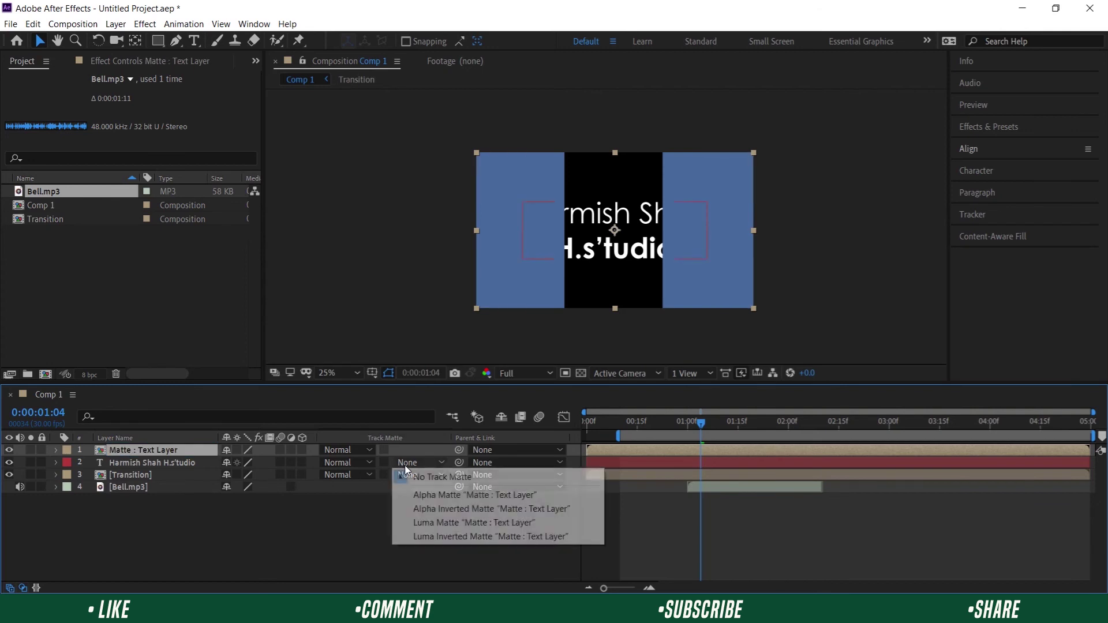
left_click(418, 496)
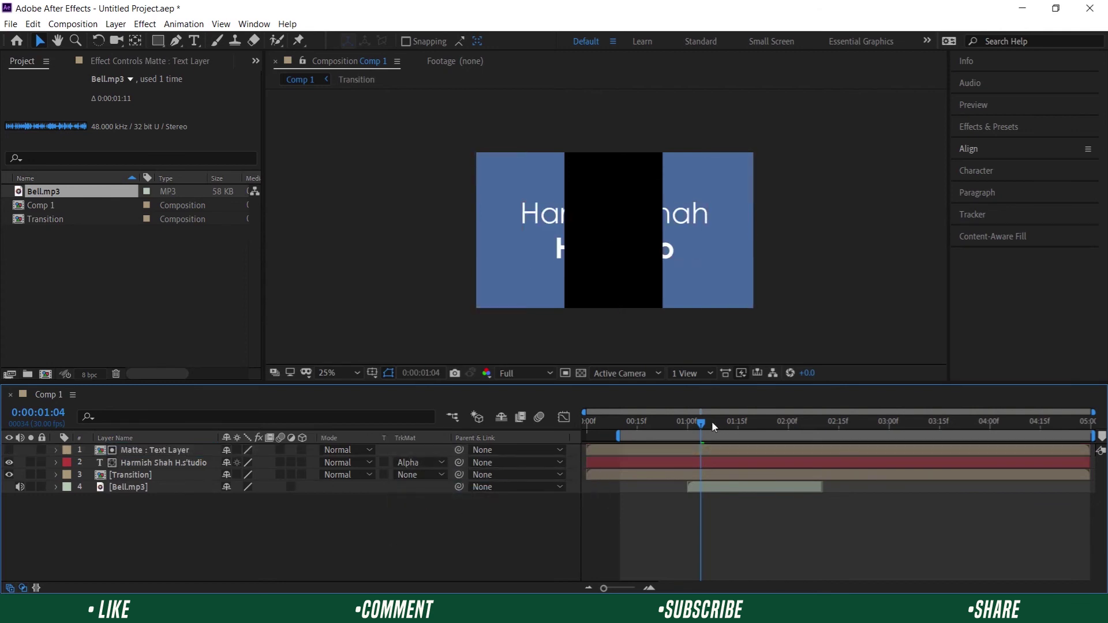
mouse_move(712, 422)
left_mouse_down()
mouse_move(764, 430)
mouse_move(744, 451)
left_mouse_up()
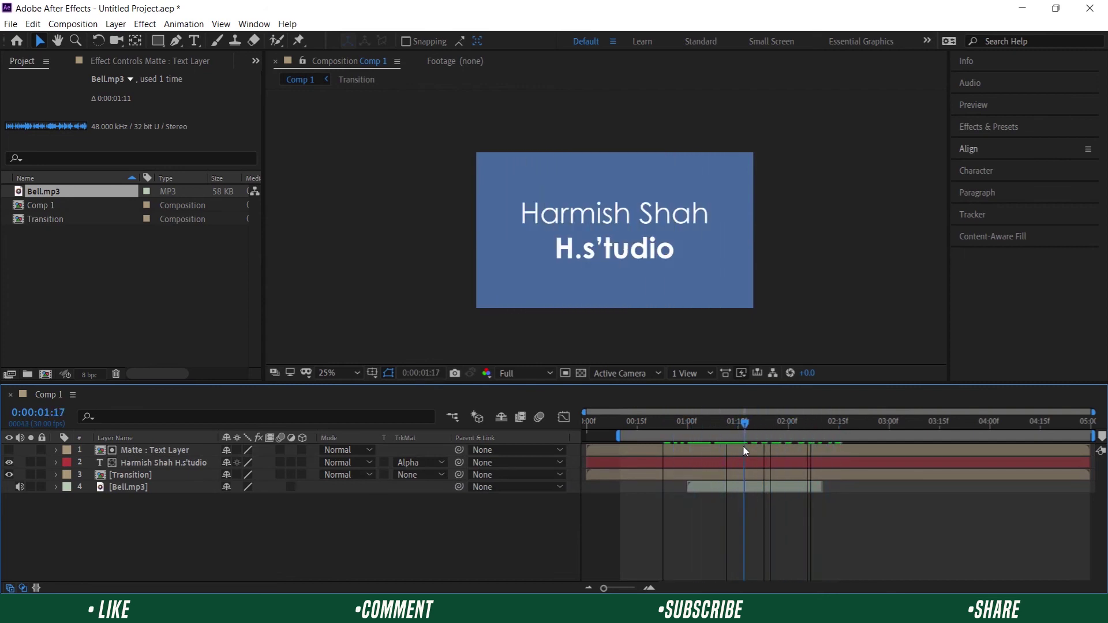
left_click(133, 475)
left_click(154, 437)
Inside the Transition precomp, enable motion blur on Left Side and Right Side
left_click(151, 507)
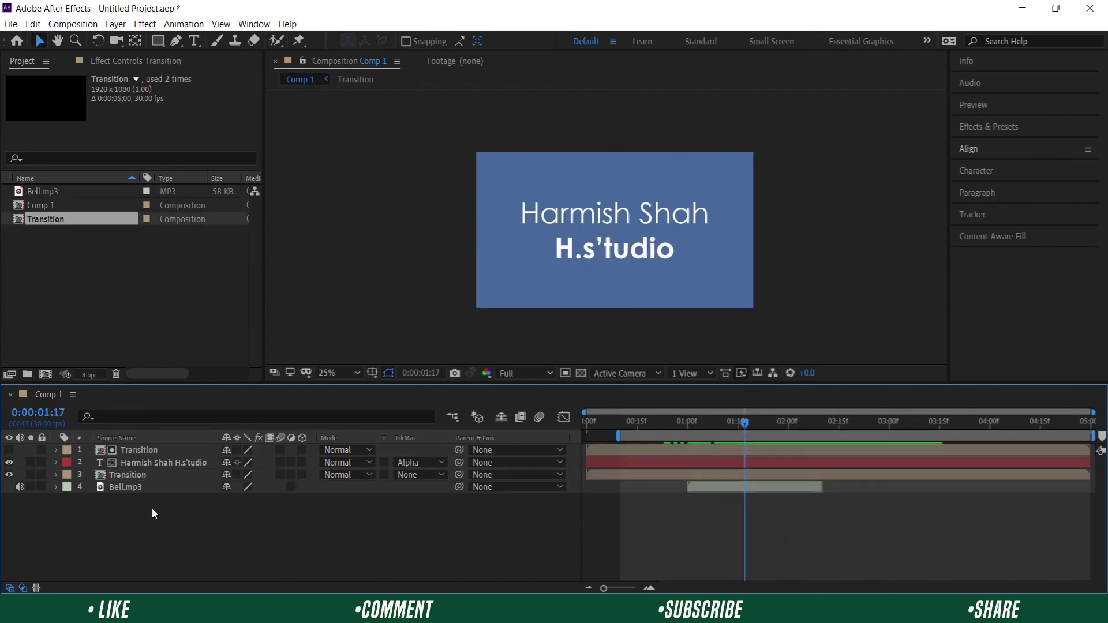
left_click_drag(744, 422, 721, 422)
double_click(140, 451)
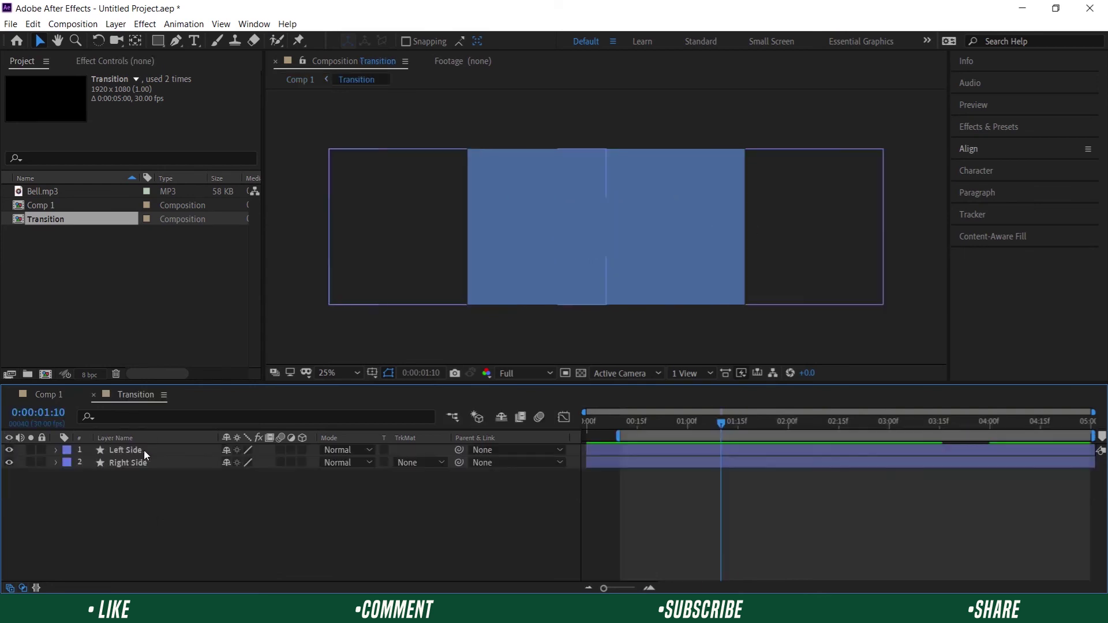
left_click(281, 449)
left_click(281, 463)
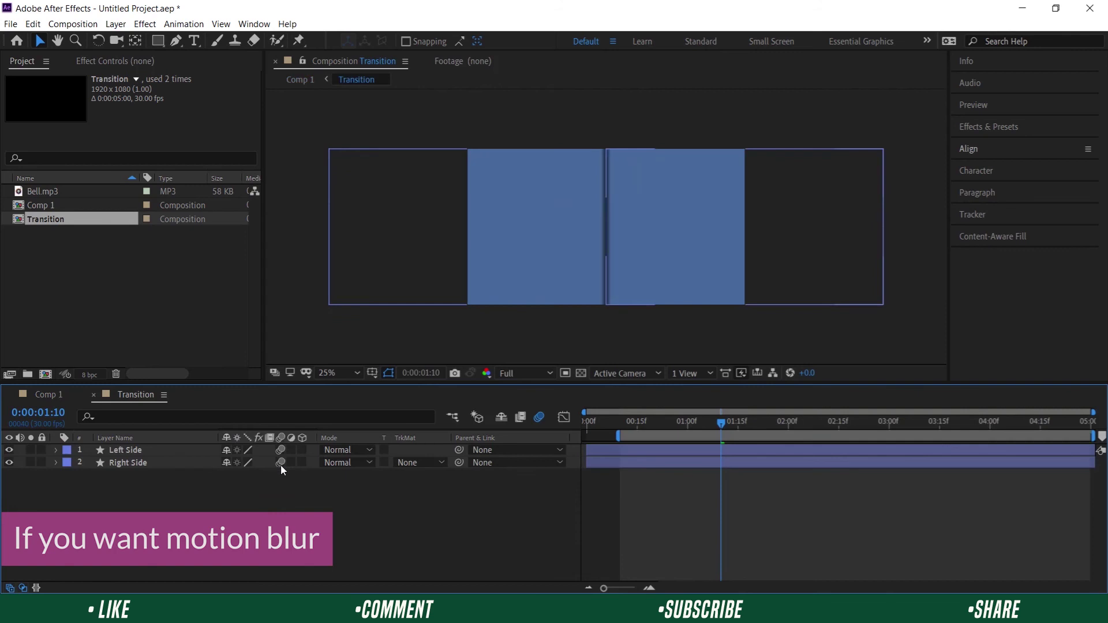
In Advanced composition settings, set a 360° shutter angle and 8 samples per frame
key("ctrl+k")
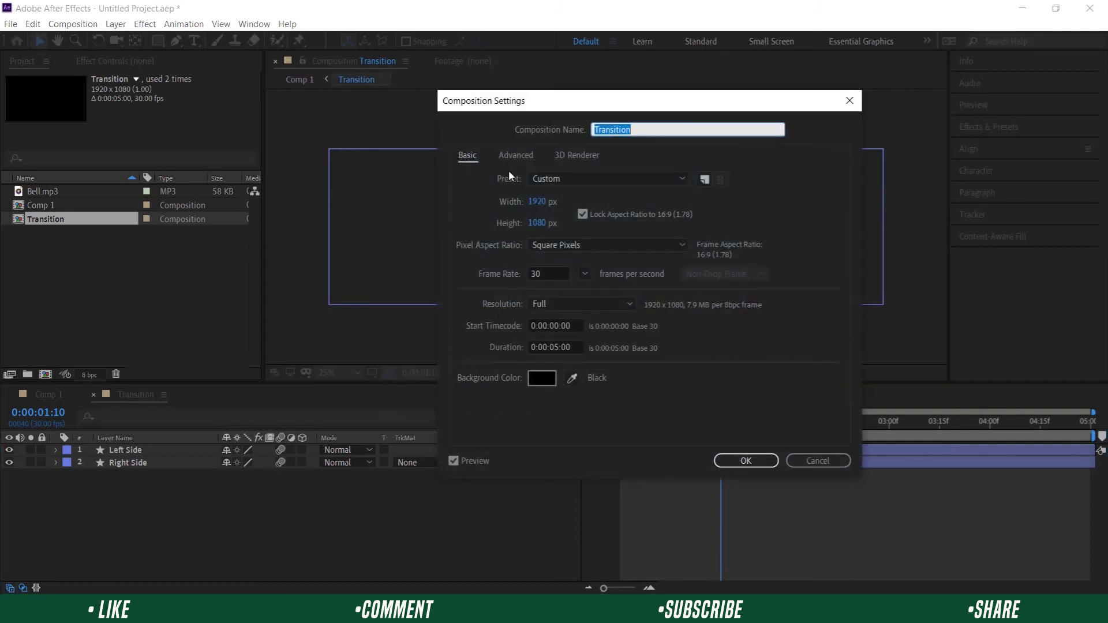
left_click(515, 155)
left_click(553, 284)
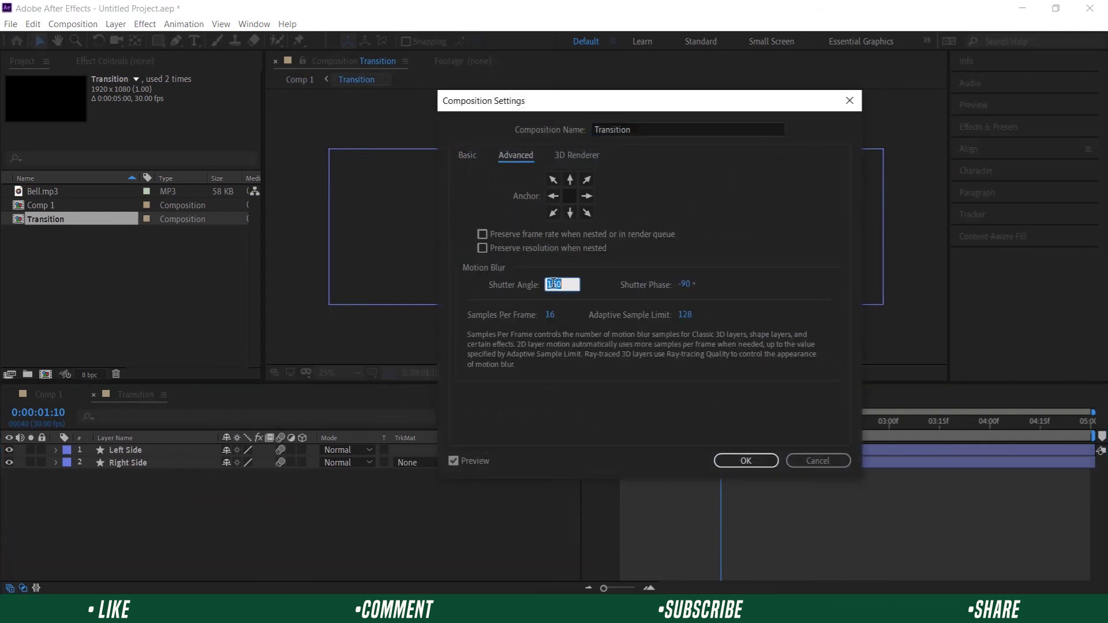
key("Tab")
type("8")
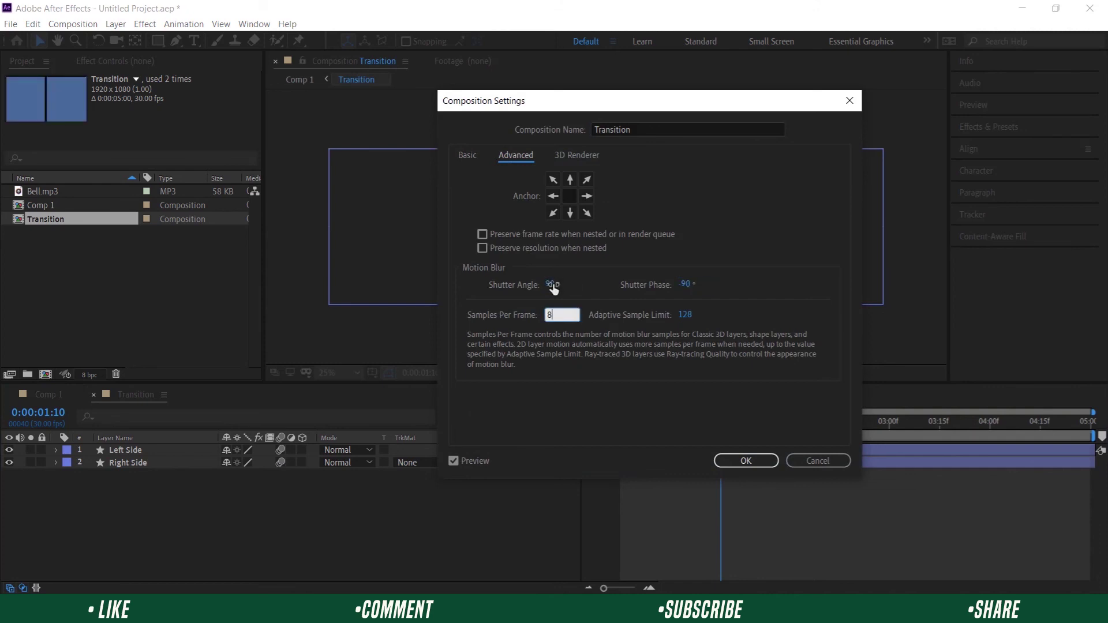
key("Return")
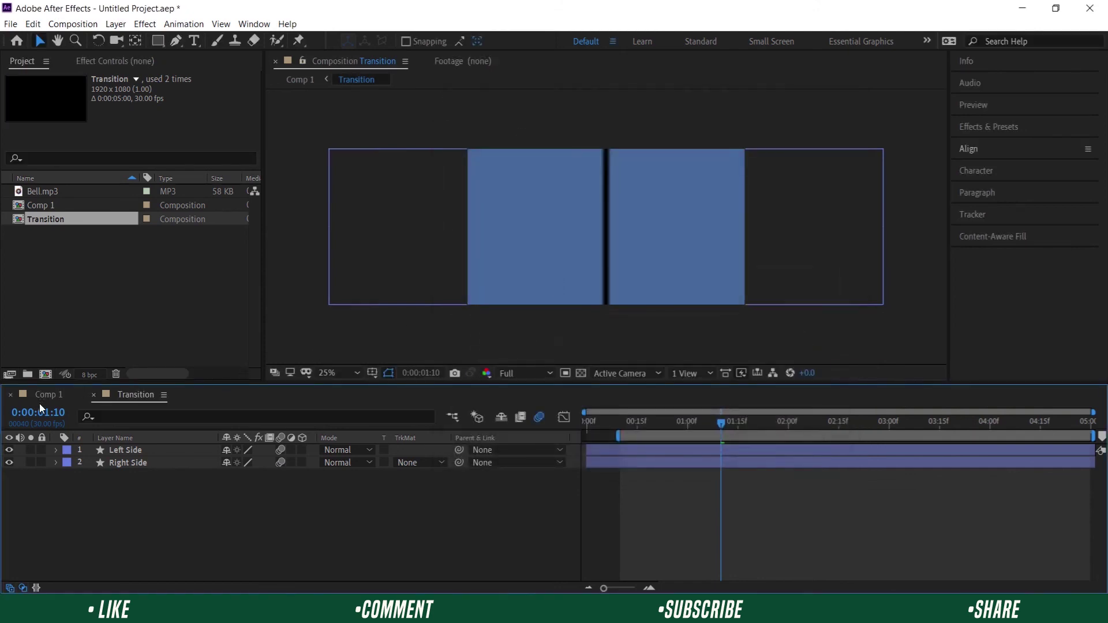
Back in Comp 1, undo the last switch change and select the lower Transition layer
left_click(59, 396)
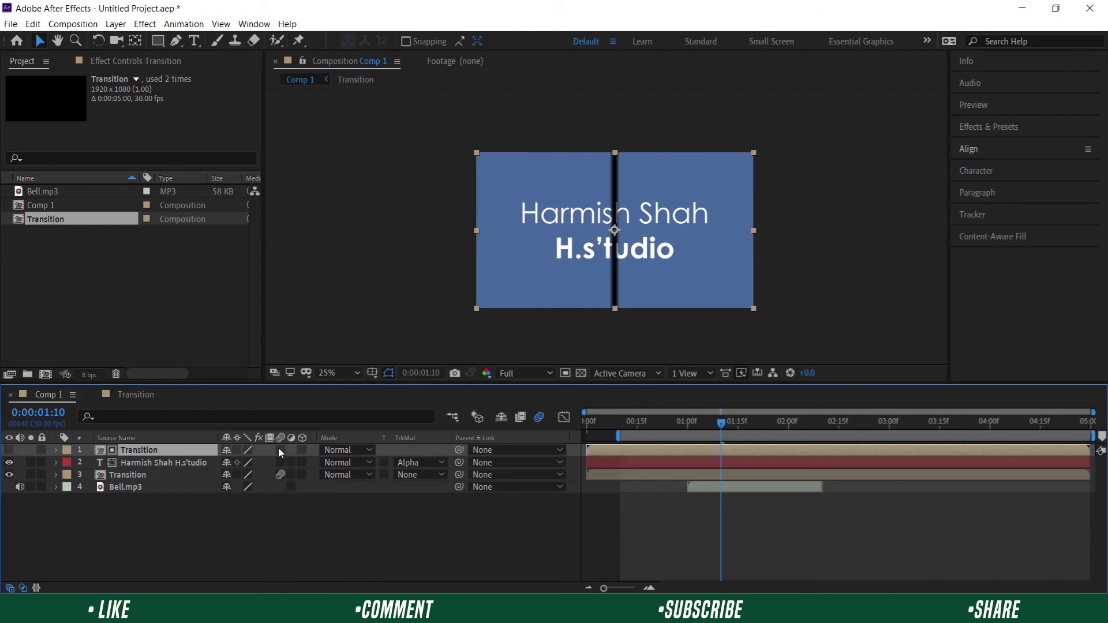
key("ctrl+z")
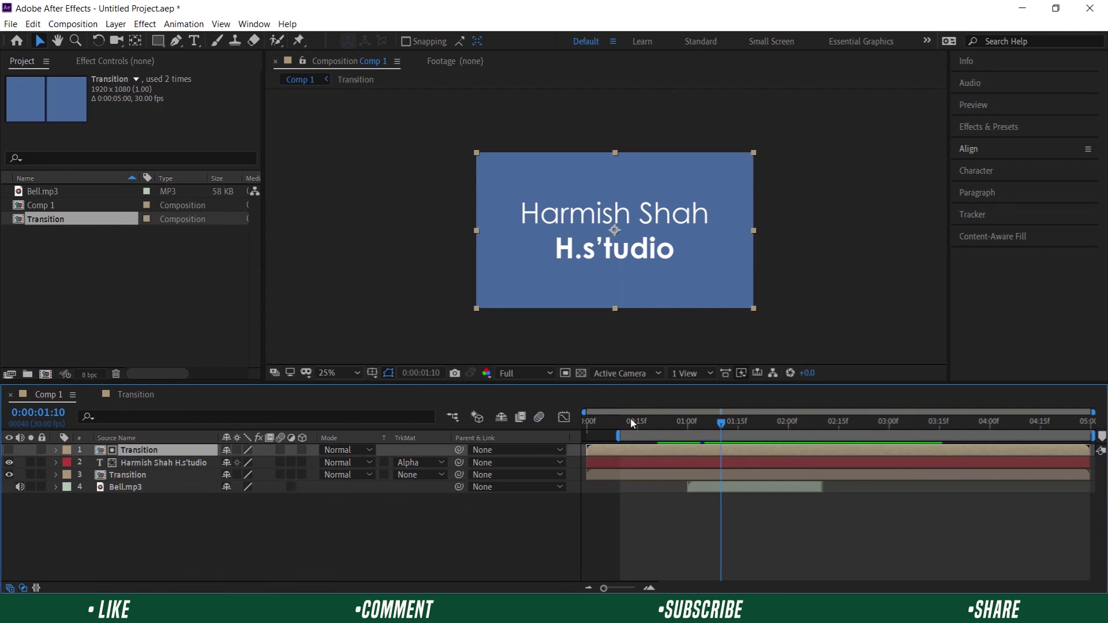
left_click(134, 473)
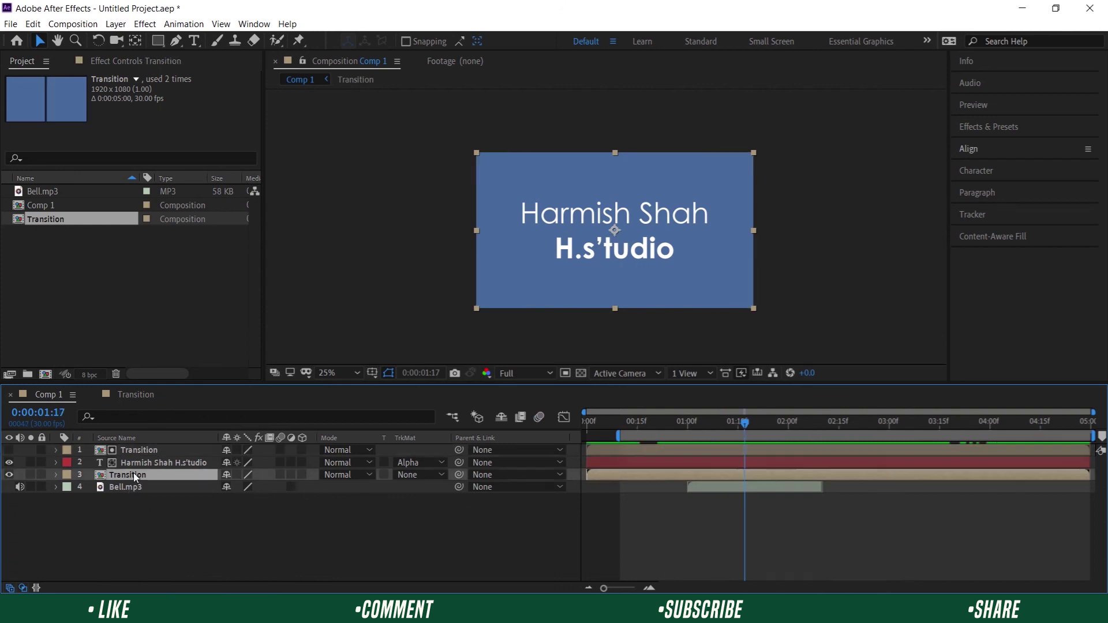
Apply the Fill effect to the lower Transition layer
left_click(976, 126)
left_click(1021, 146)
type("fill")
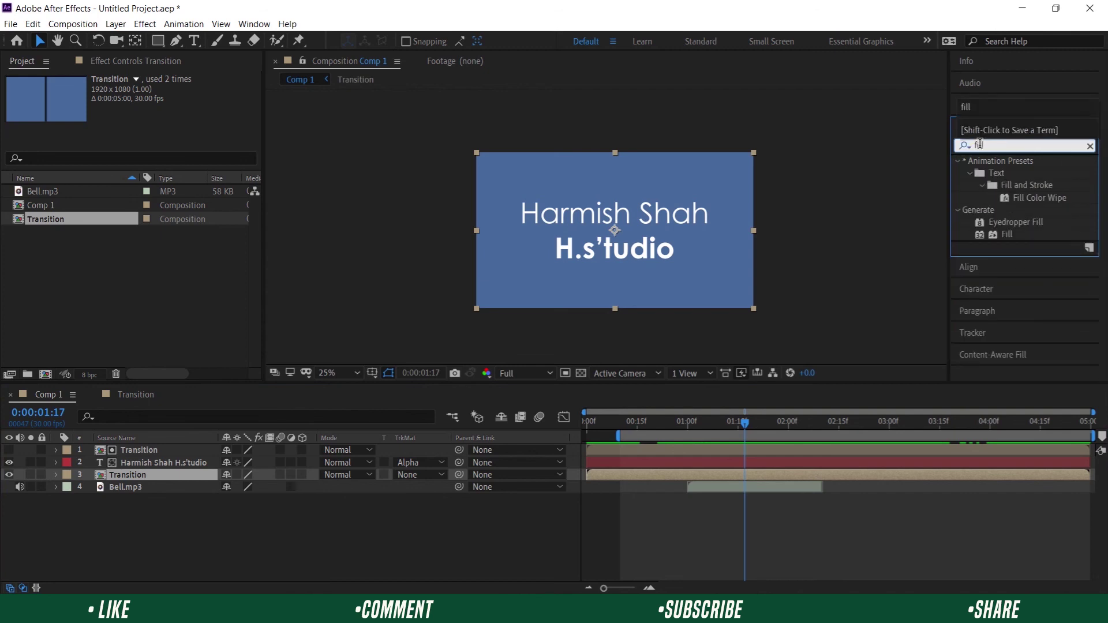
left_click_drag(1008, 234, 181, 473)
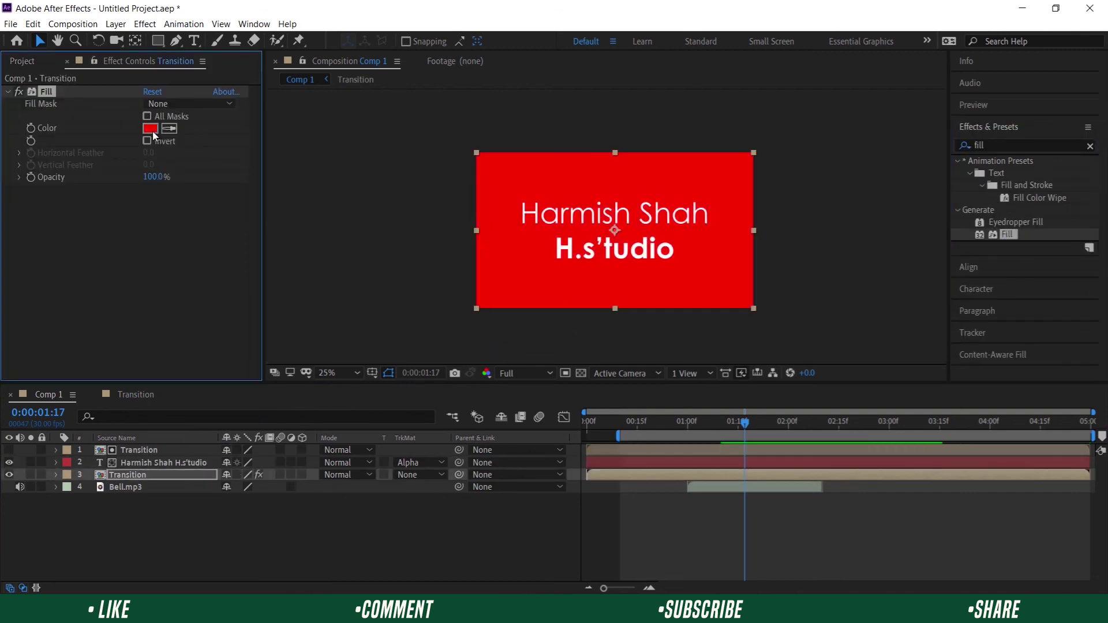
Change the Fill colour to crimson
left_click(151, 130)
left_click(528, 306)
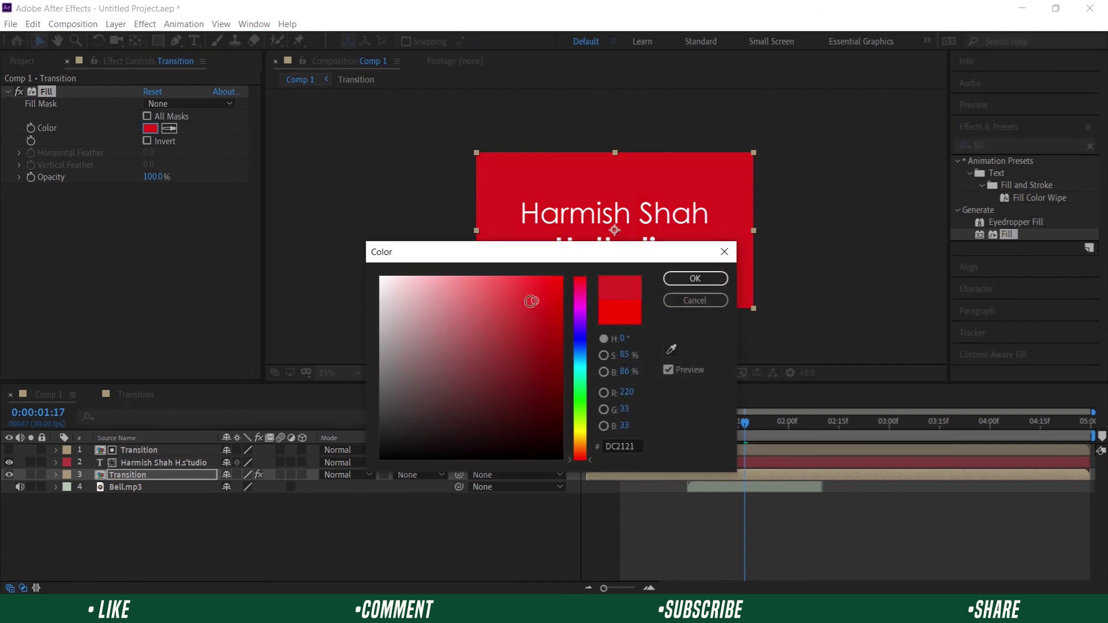
left_click_drag(580, 286, 581, 279)
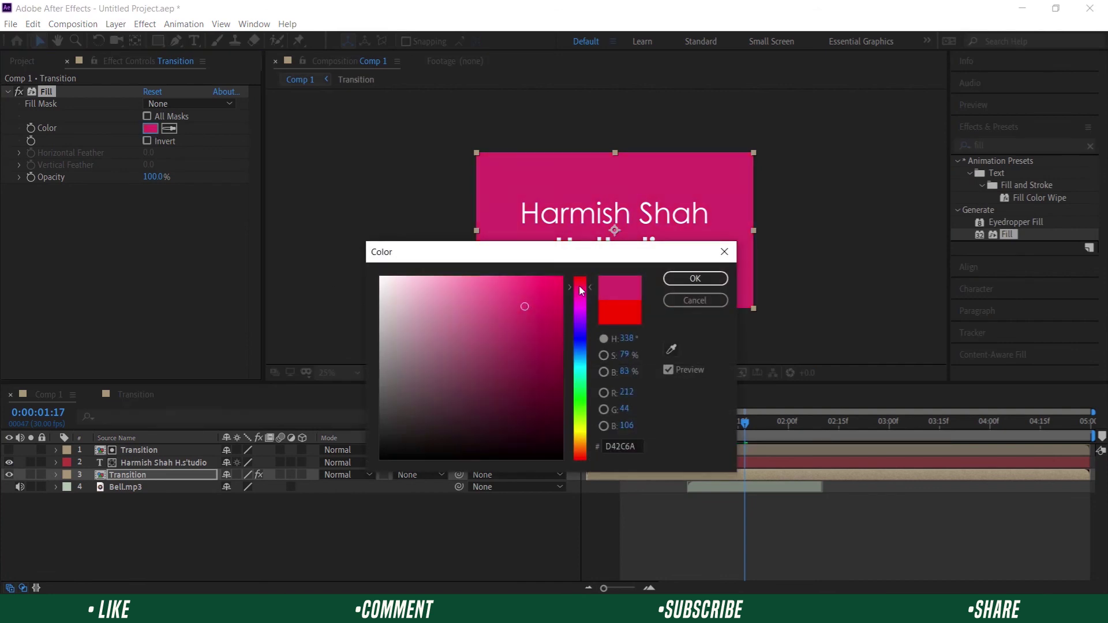
left_click(840, 301)
Fit Comp 1 to the viewer and preview the finished crimson transition once
left_click(342, 375)
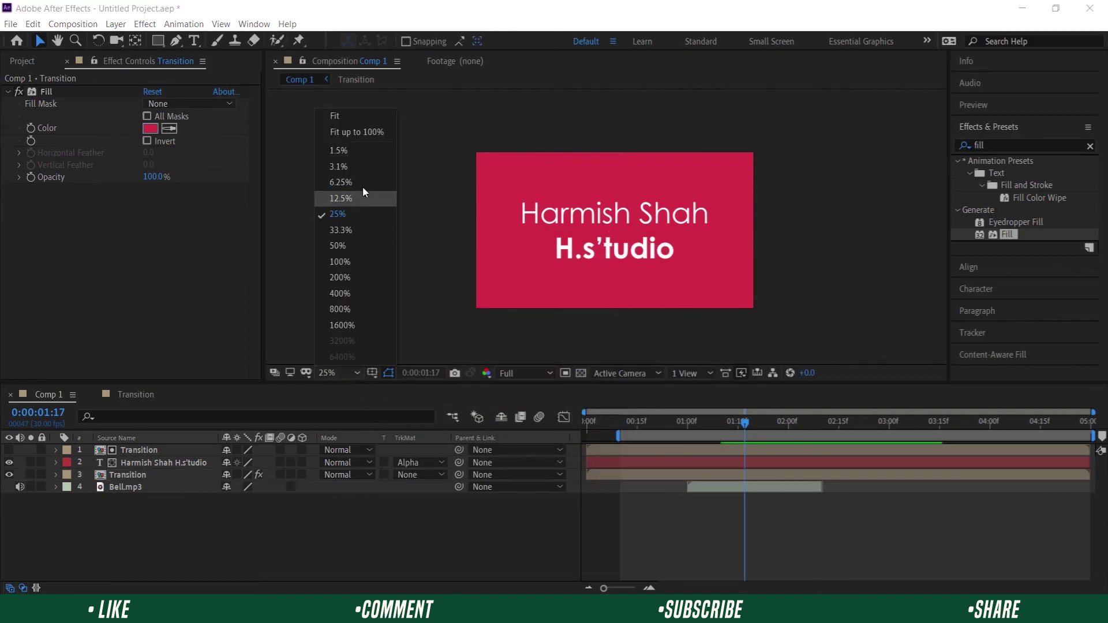
left_click(371, 129)
key("space")
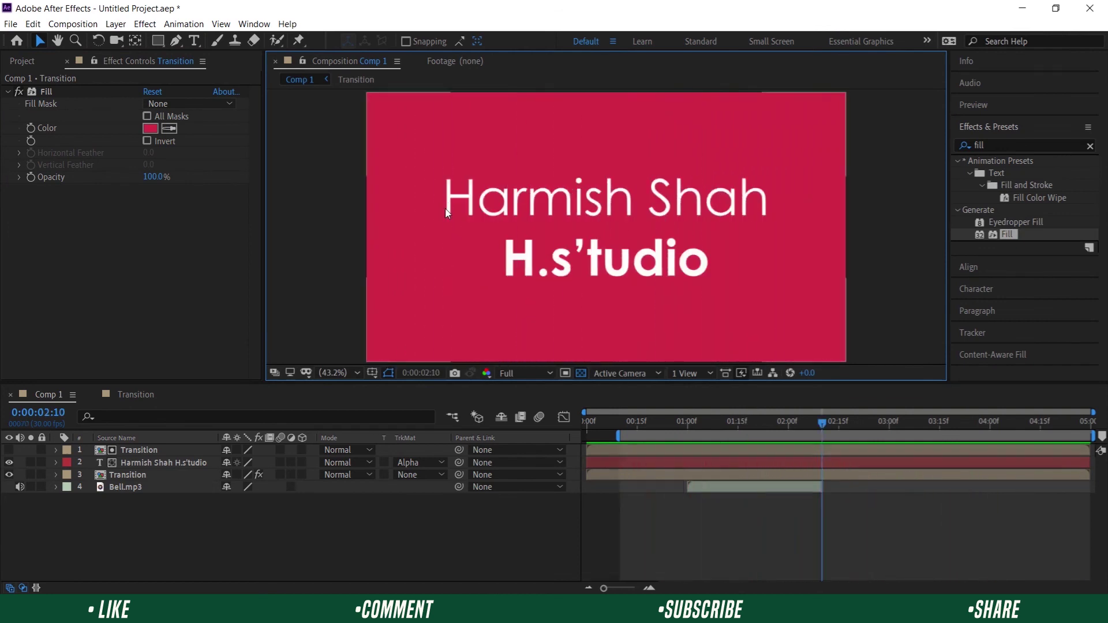
key("space")
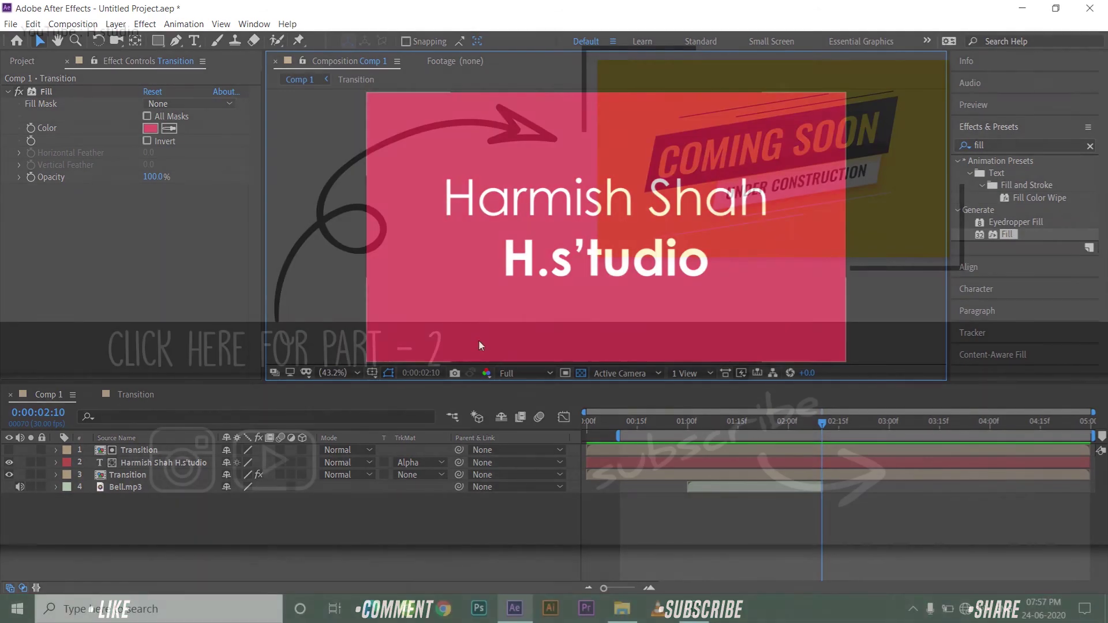